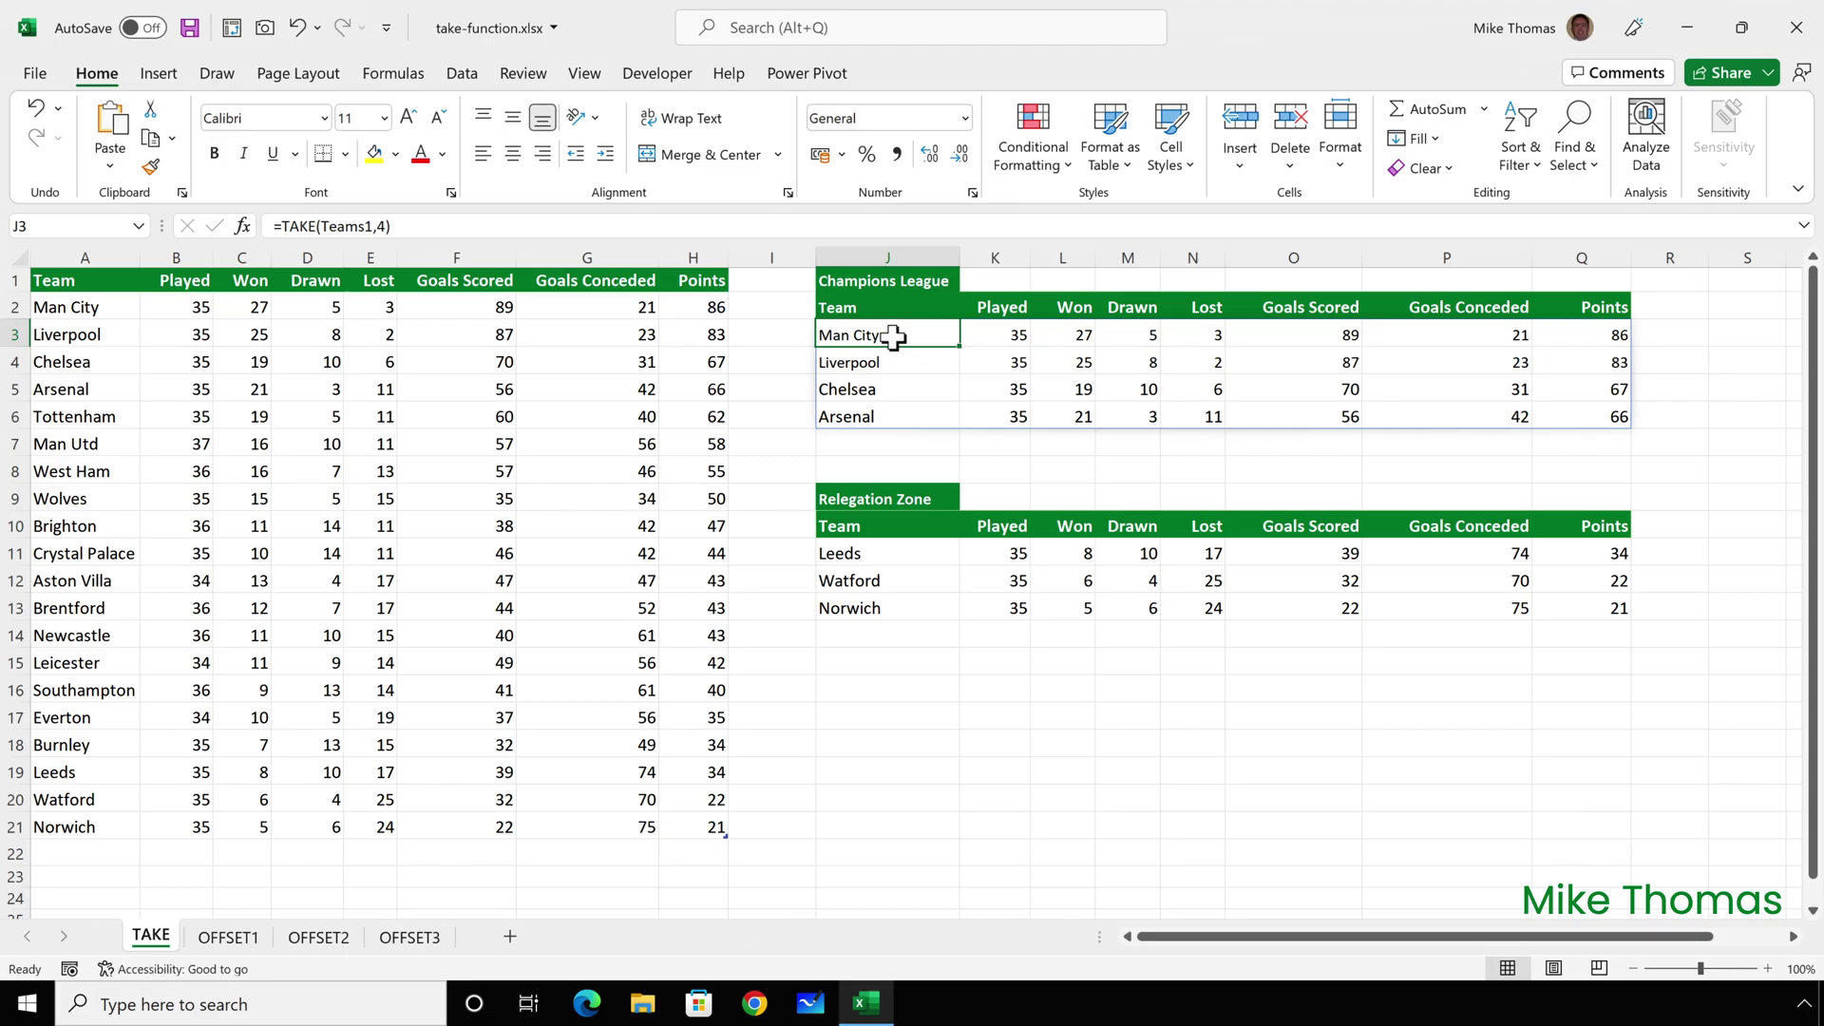
# Go to the OFFSET1 worksheet with its empty Champions League and Relegation Zone tables
pyautogui.click(228, 937)
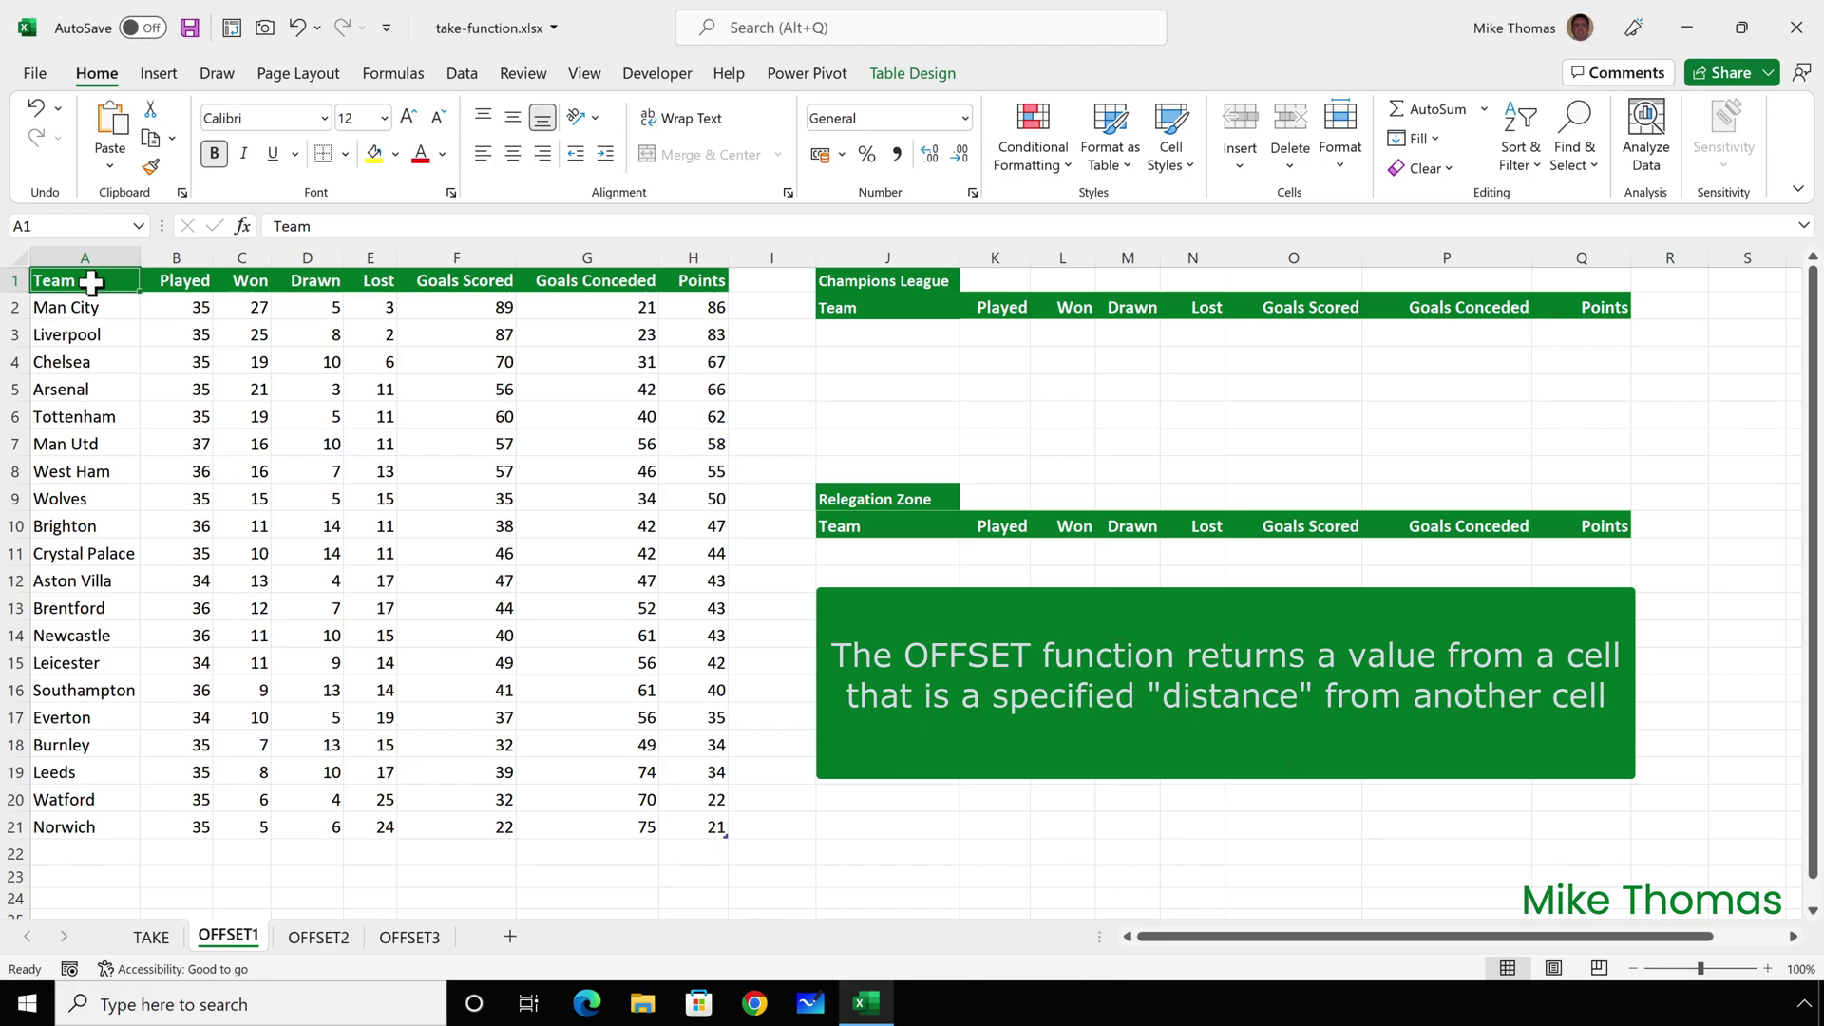
# Type =OFFSET(A1,1,0) into cell J3 for the first Champions League team
pyautogui.click(881, 337)
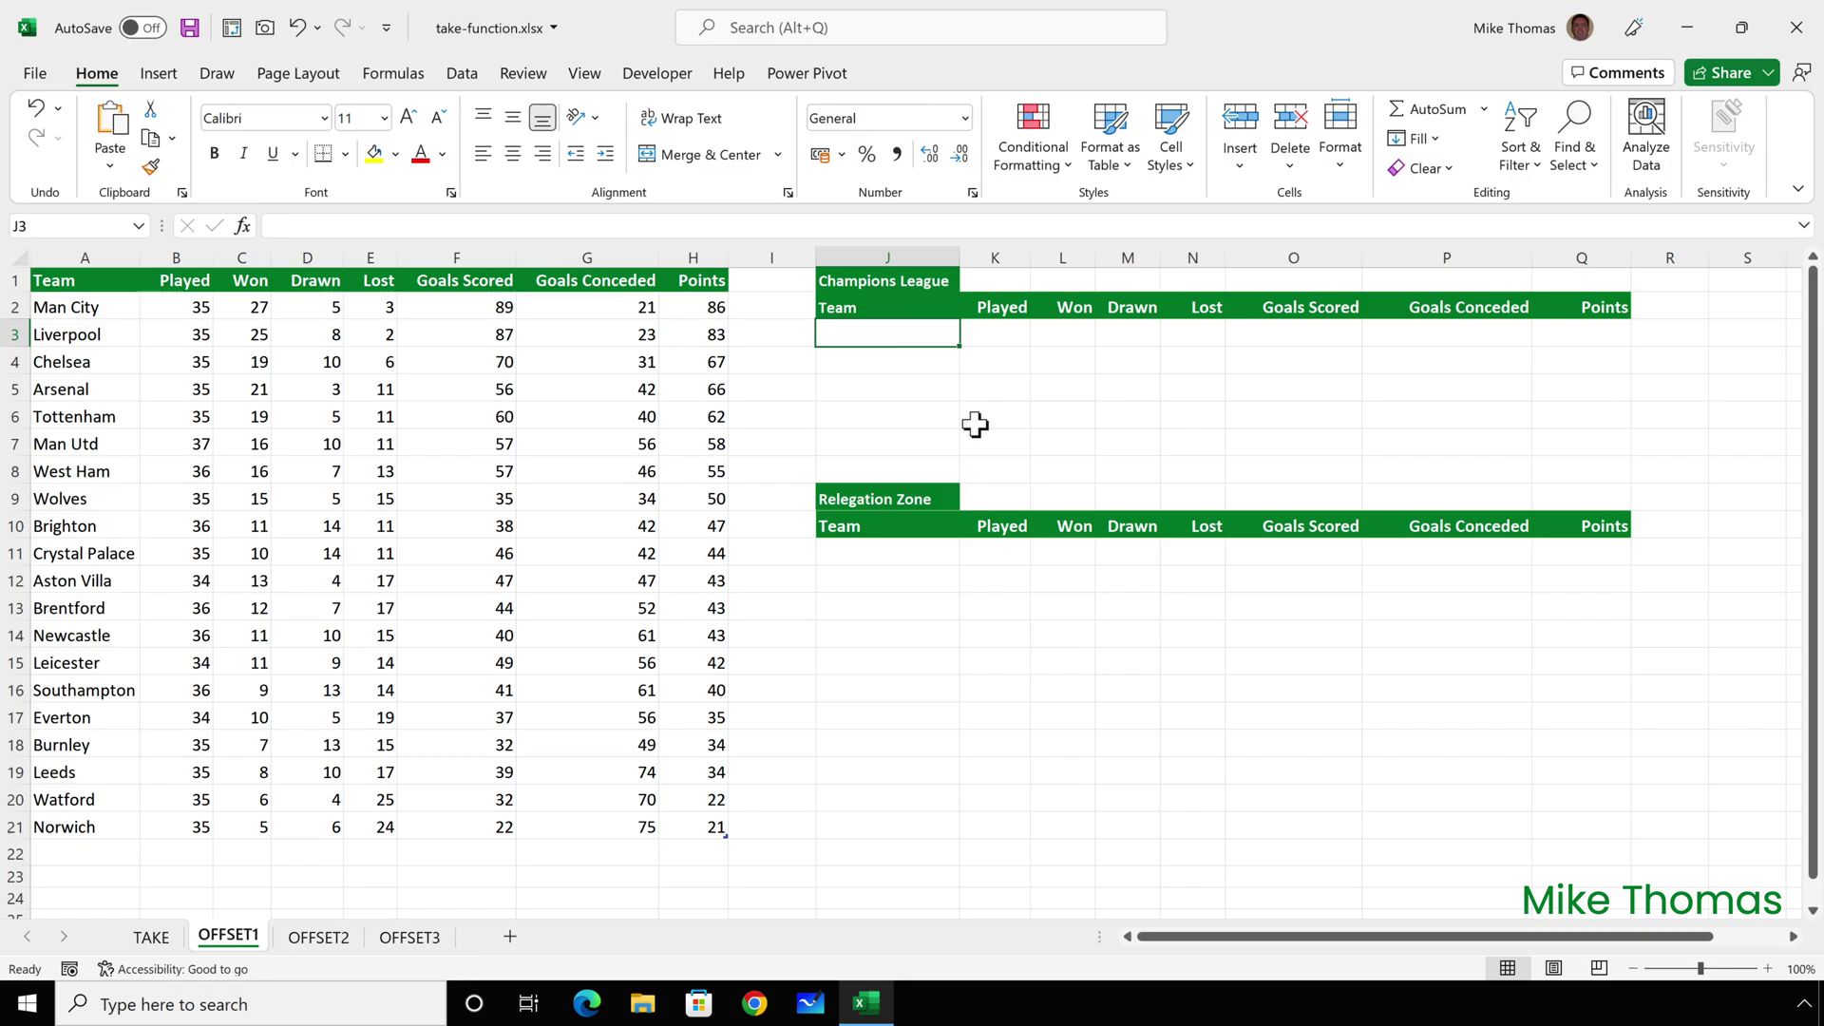
pyautogui.write('=off')
pyautogui.press('Tab')
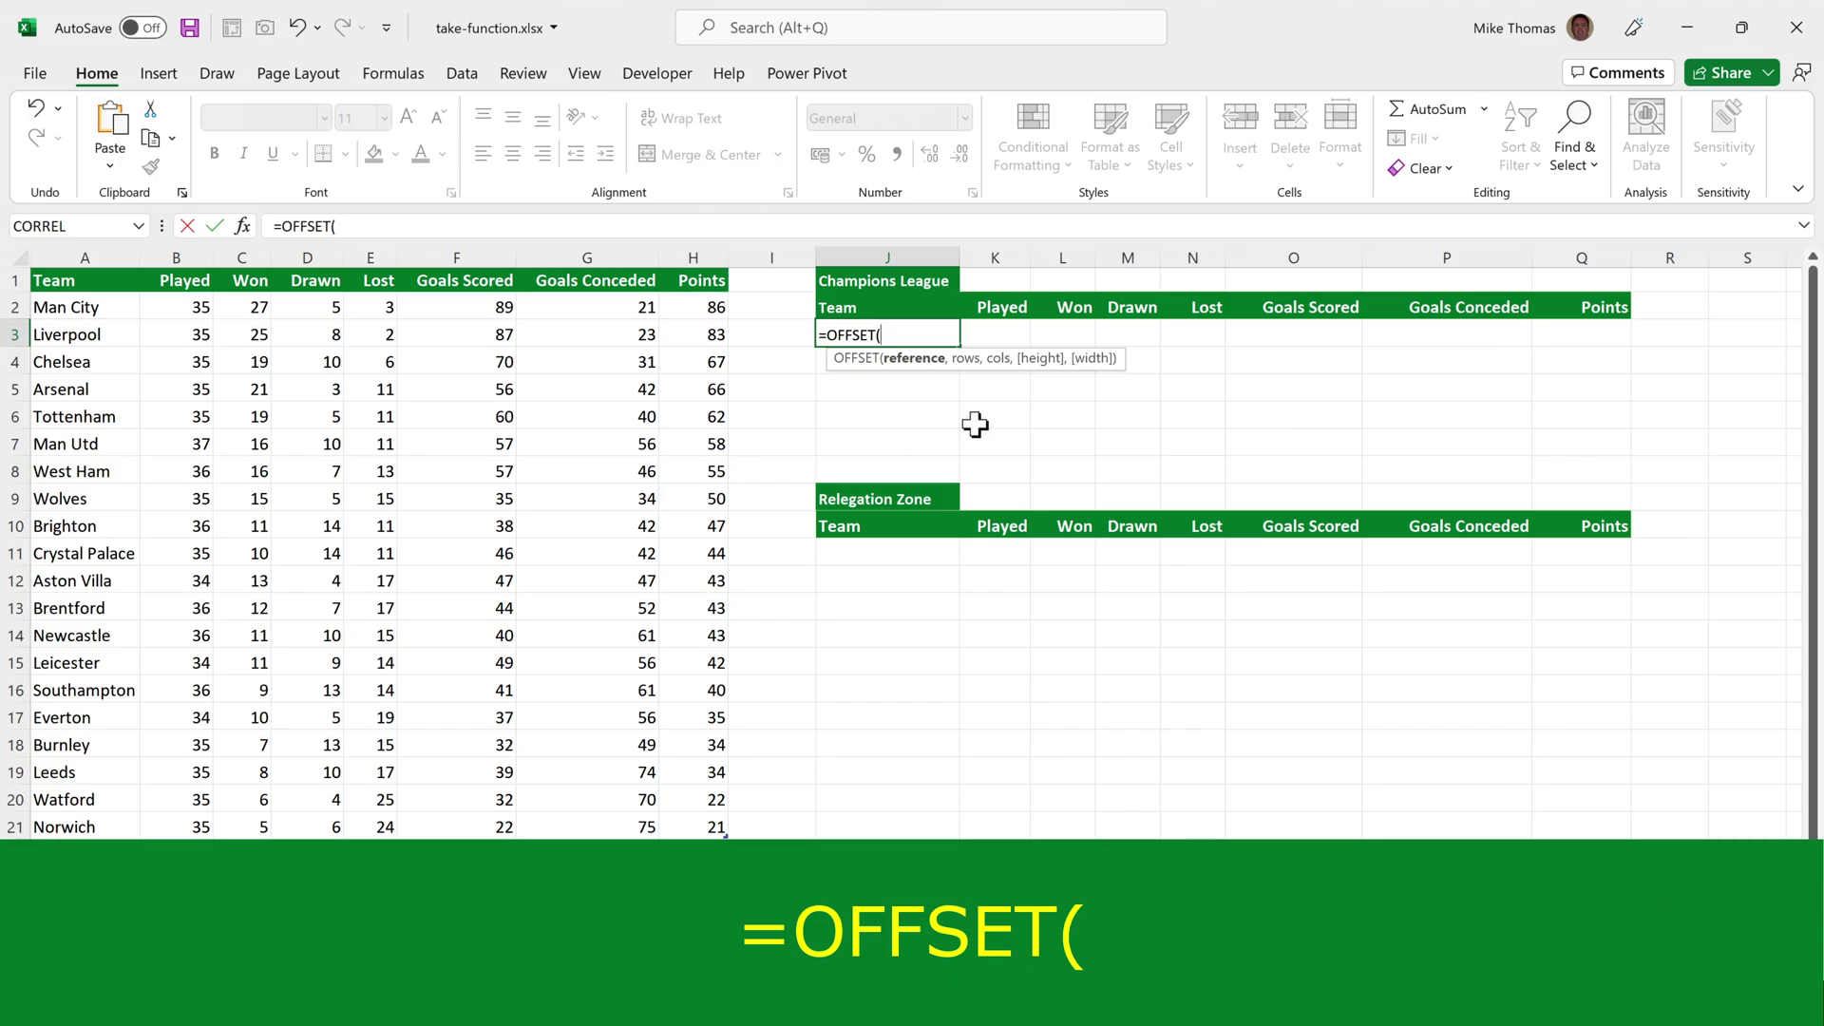
pyautogui.write('A1')
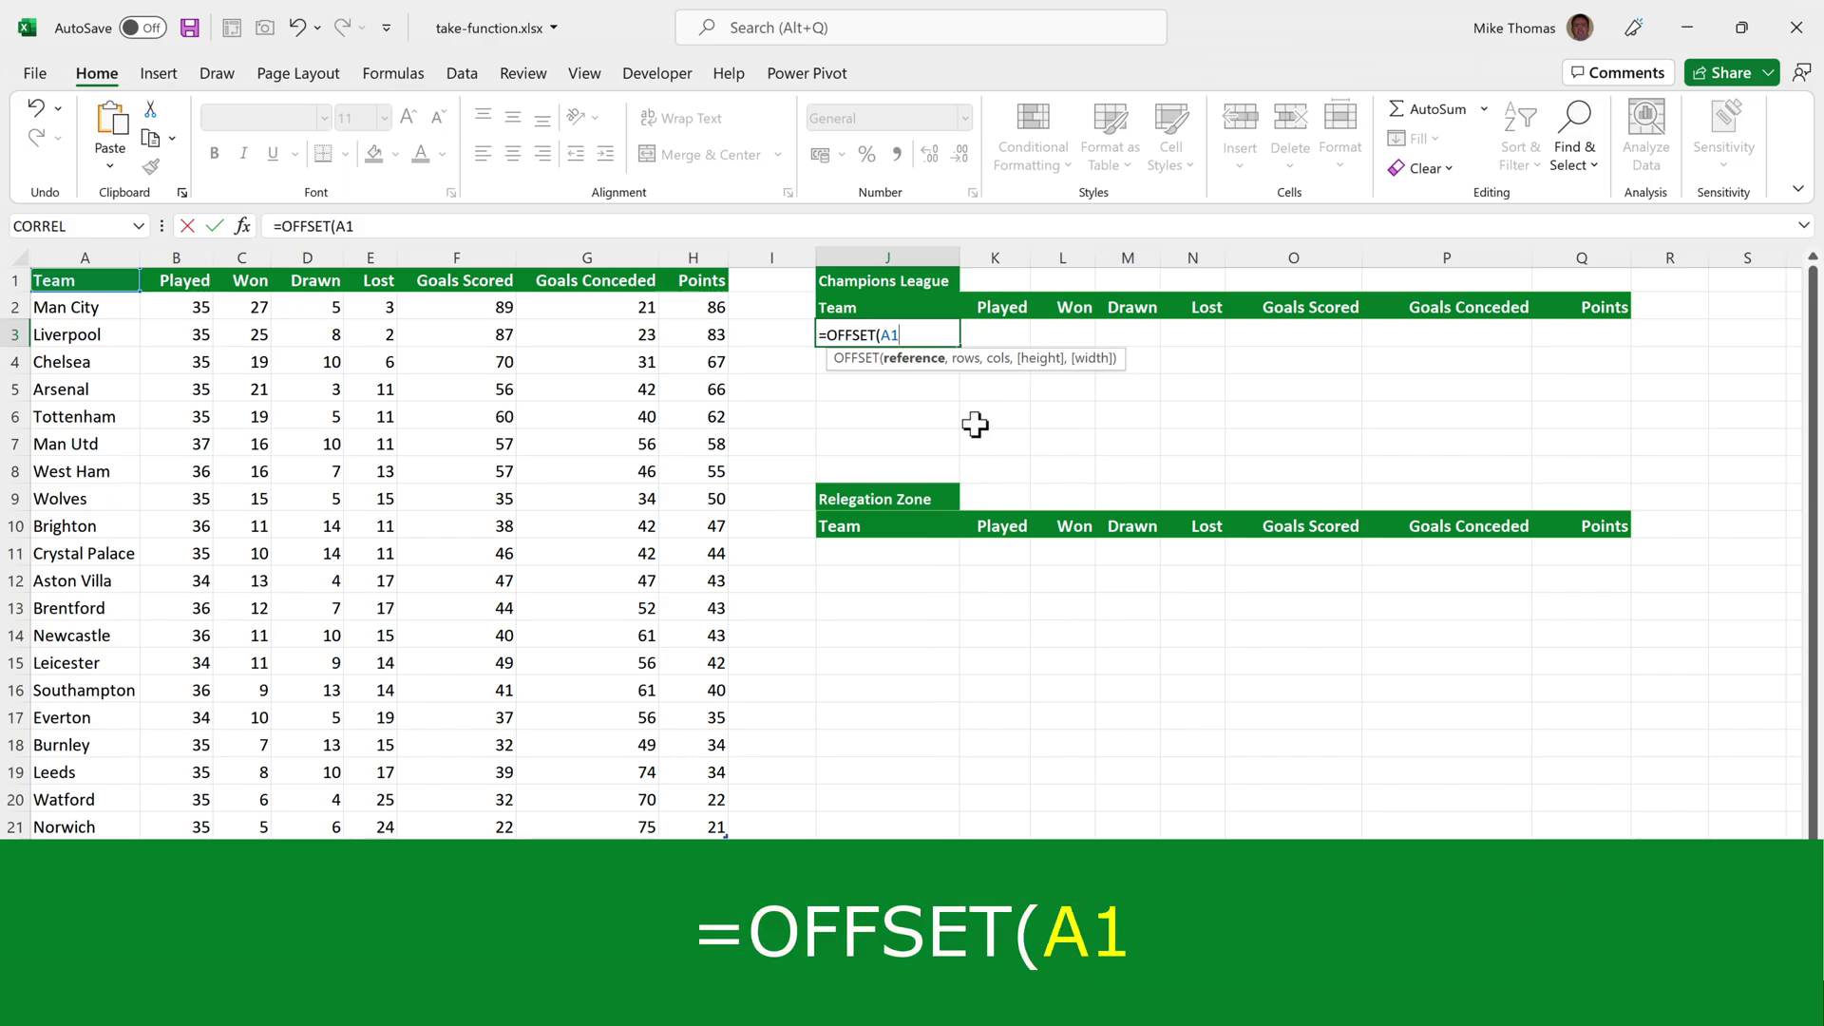
pyautogui.write(',')
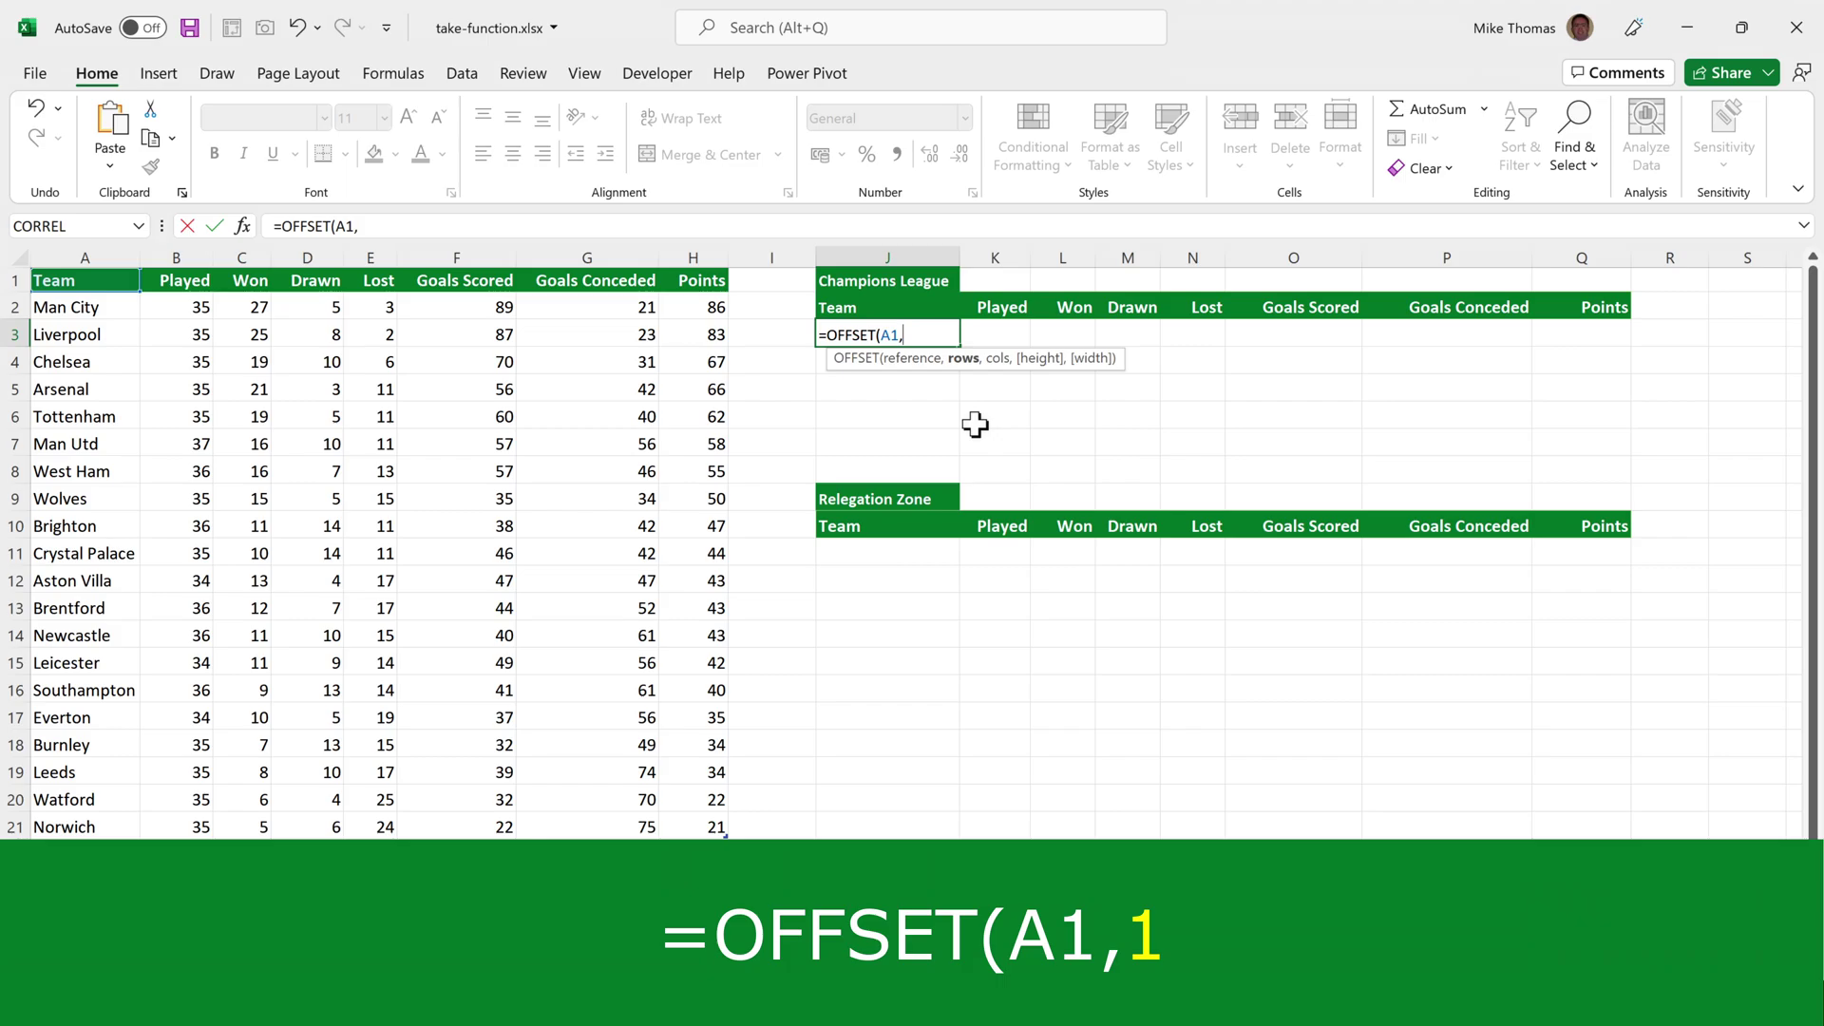
pyautogui.write('1,')
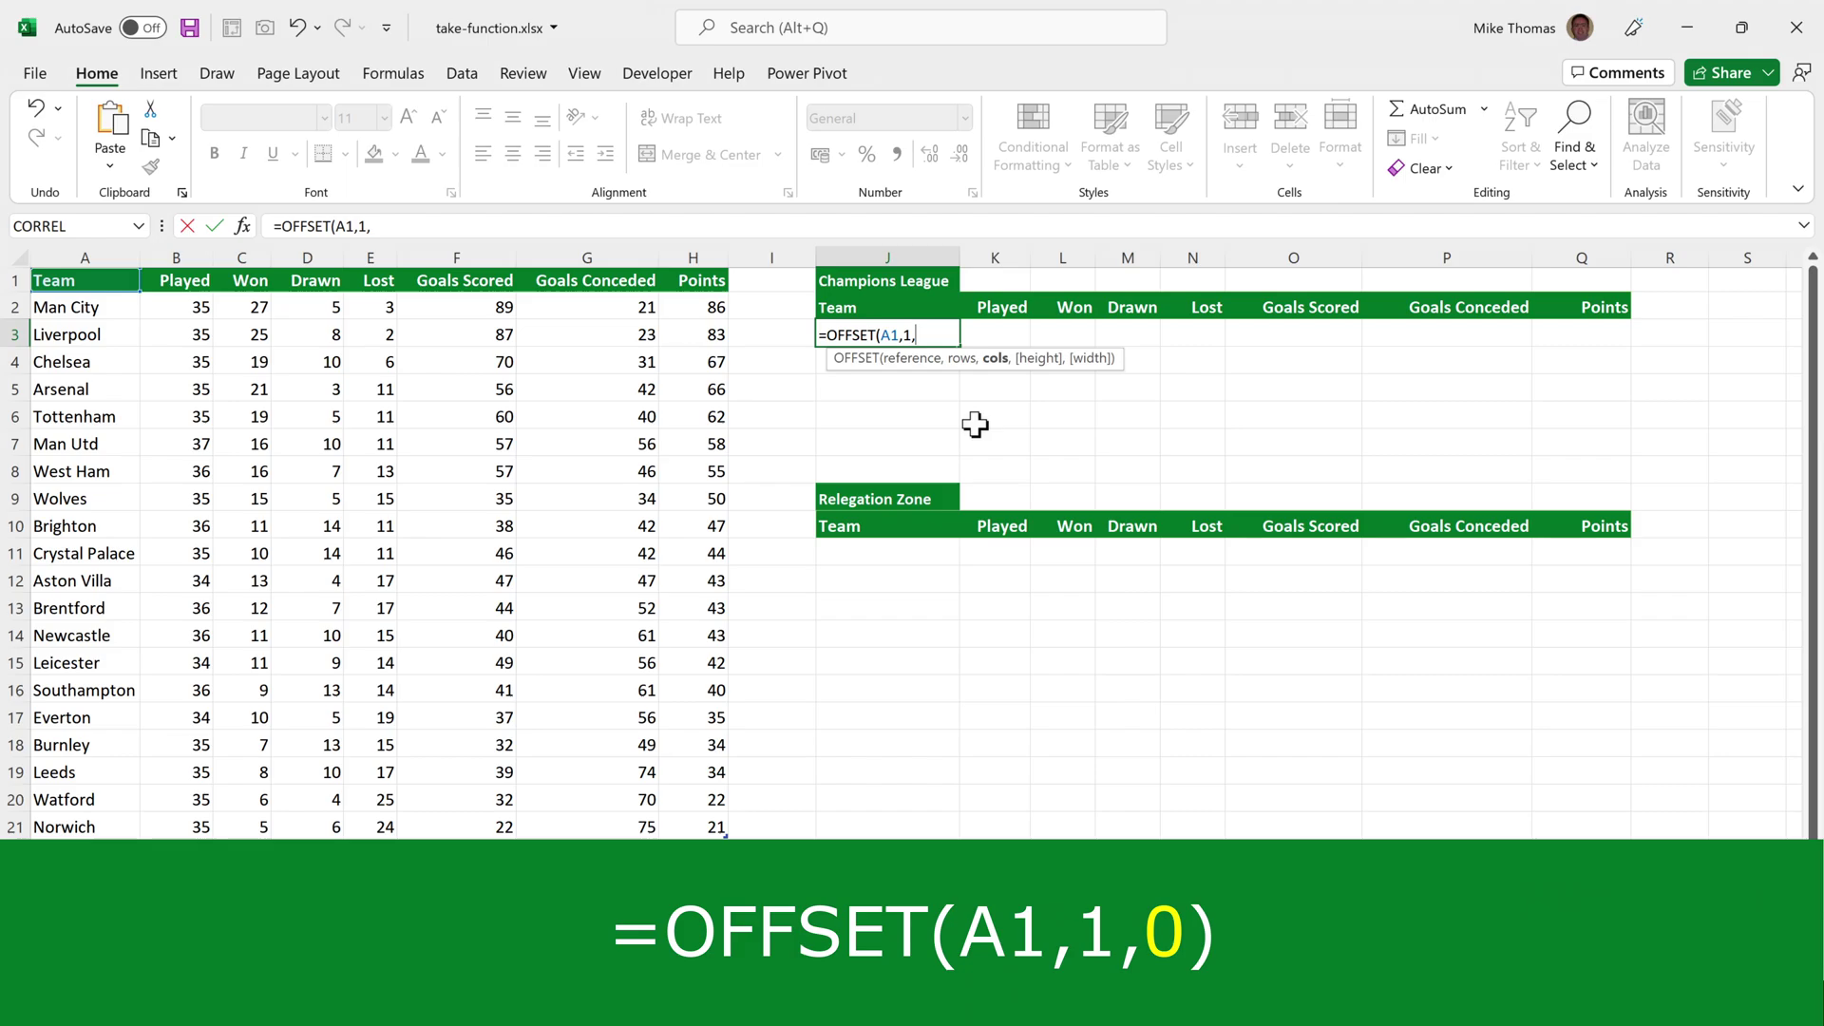
pyautogui.write('0)')
# Commit J3's formula, fill it across J3:Q6, and check the copied formulas in J3:L4
pyautogui.hotkey('ctrl', 'Return')
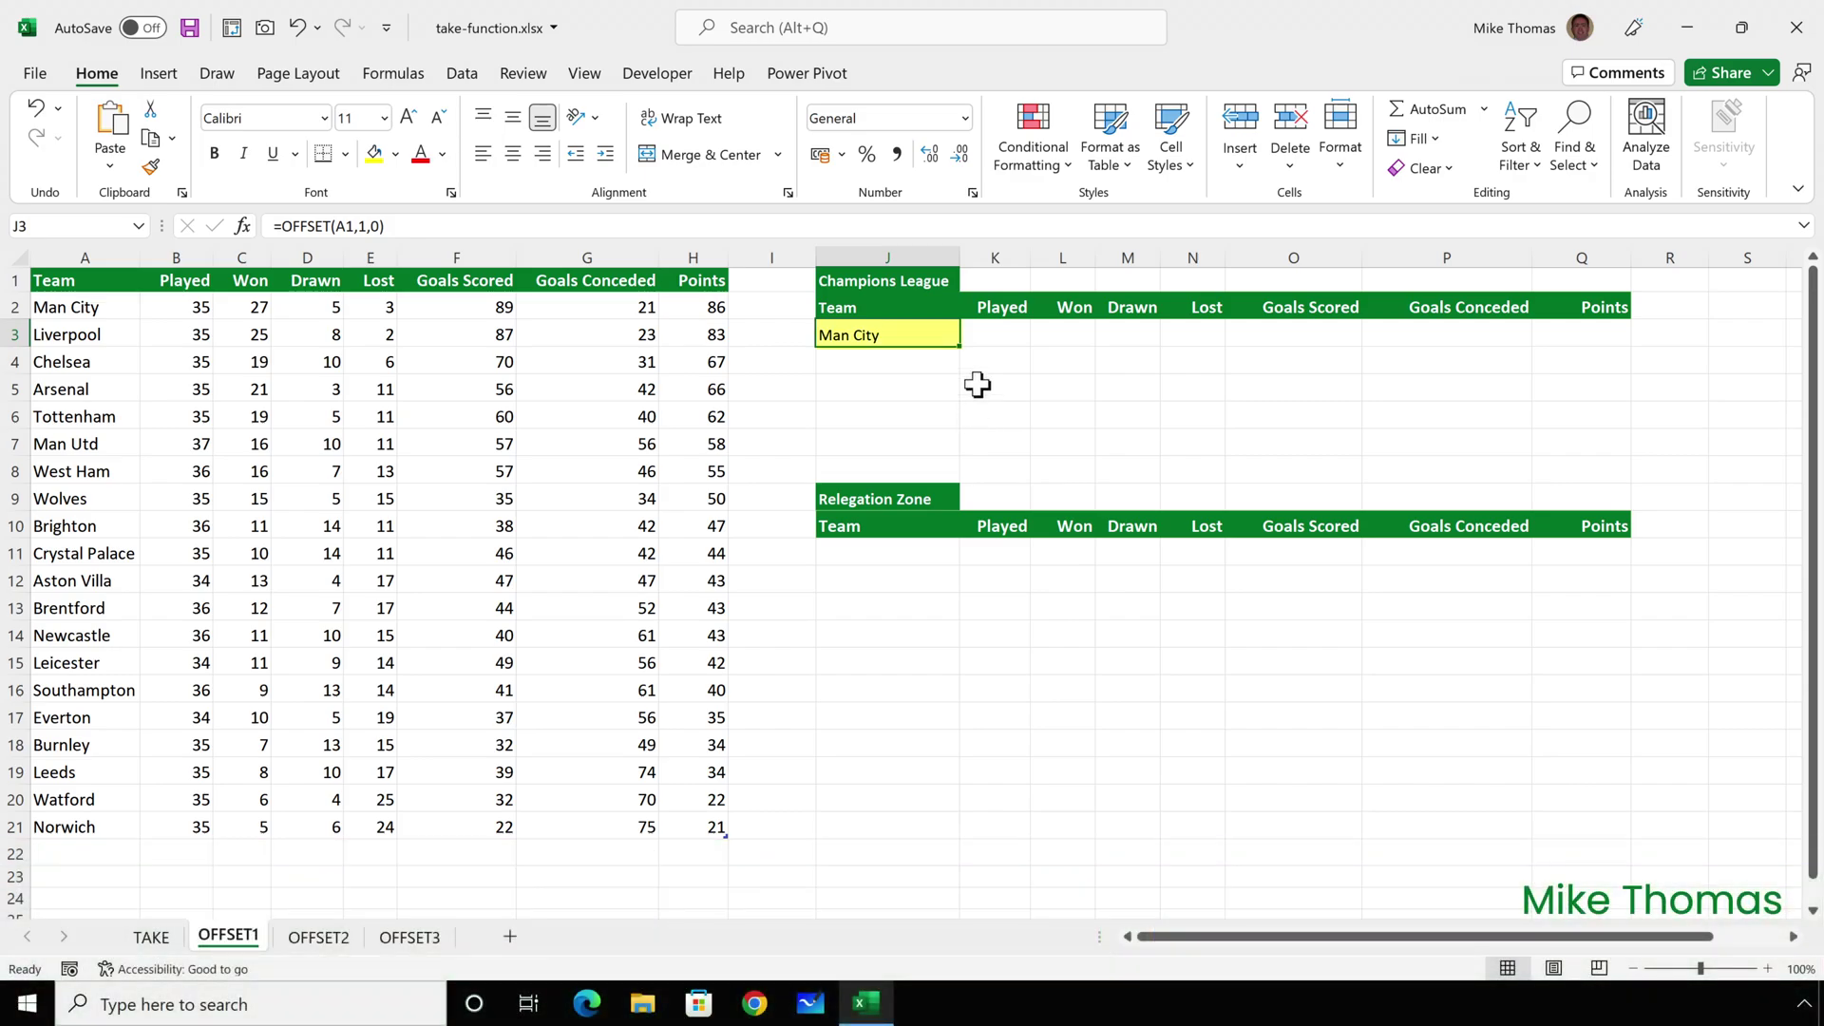
pyautogui.moveTo(960, 346); pyautogui.dragTo(1627, 432)
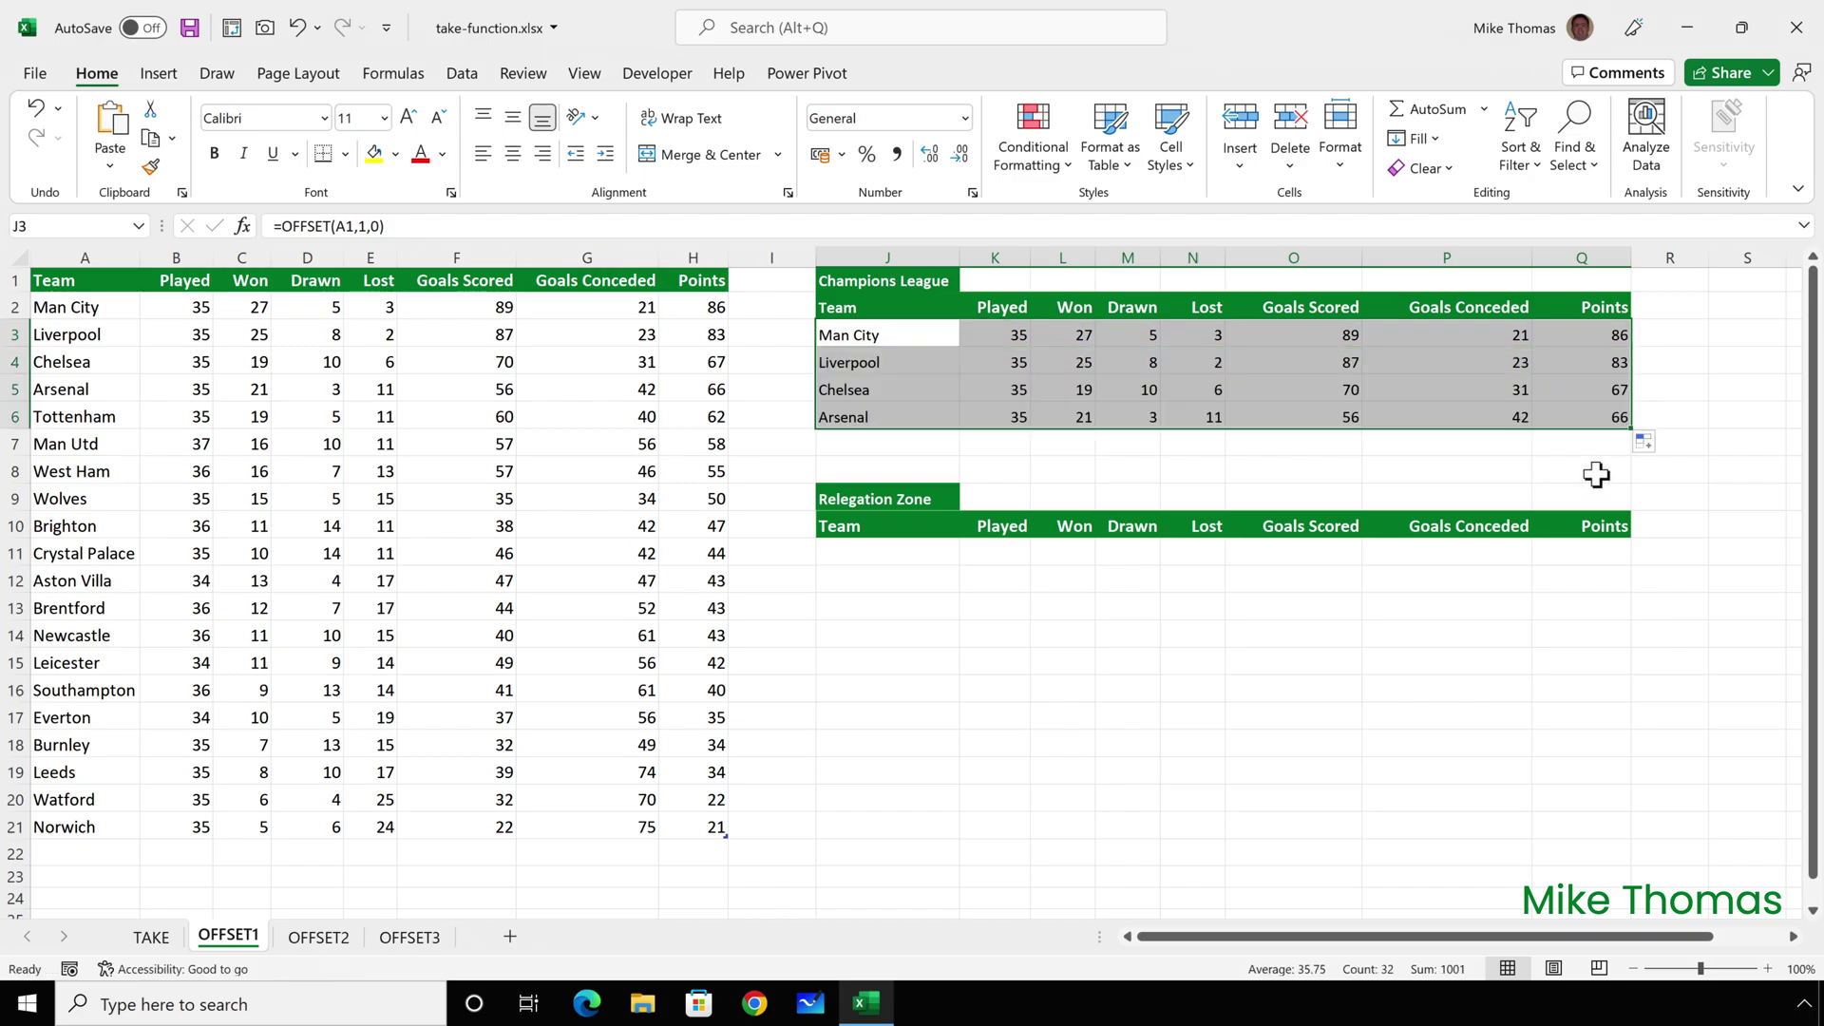
pyautogui.click(930, 334)
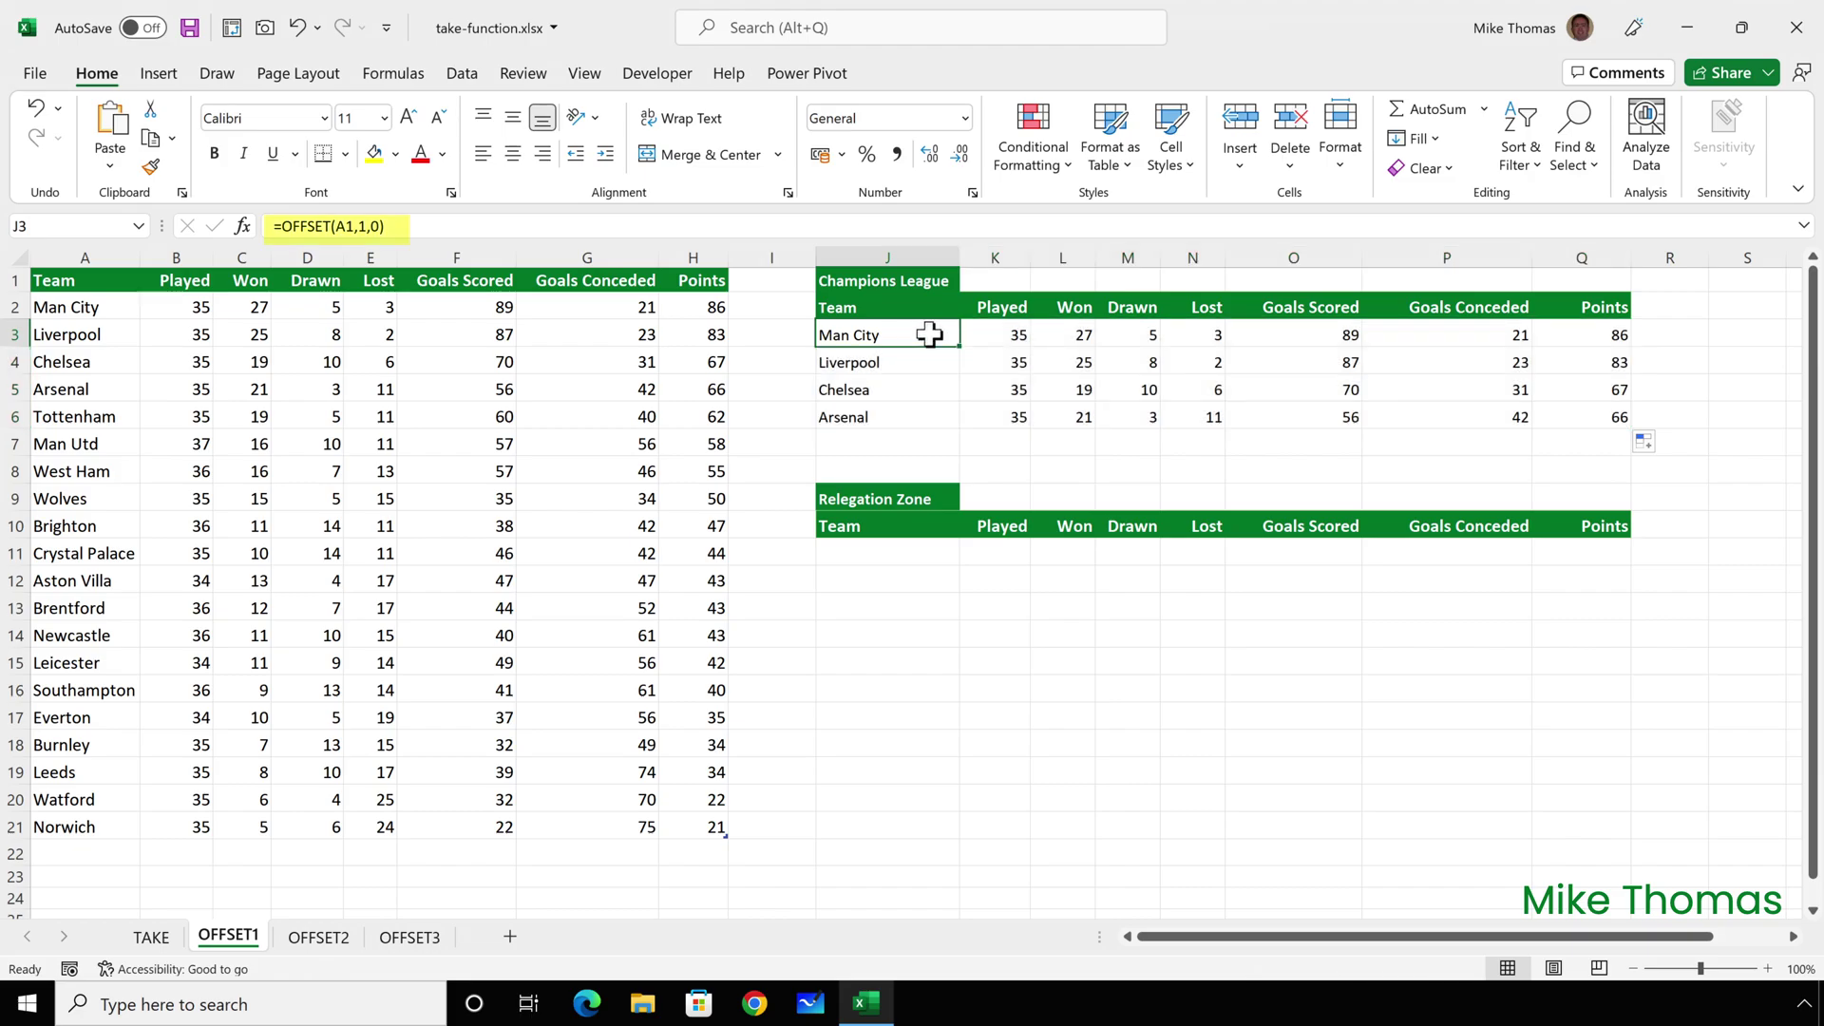
pyautogui.click(981, 335)
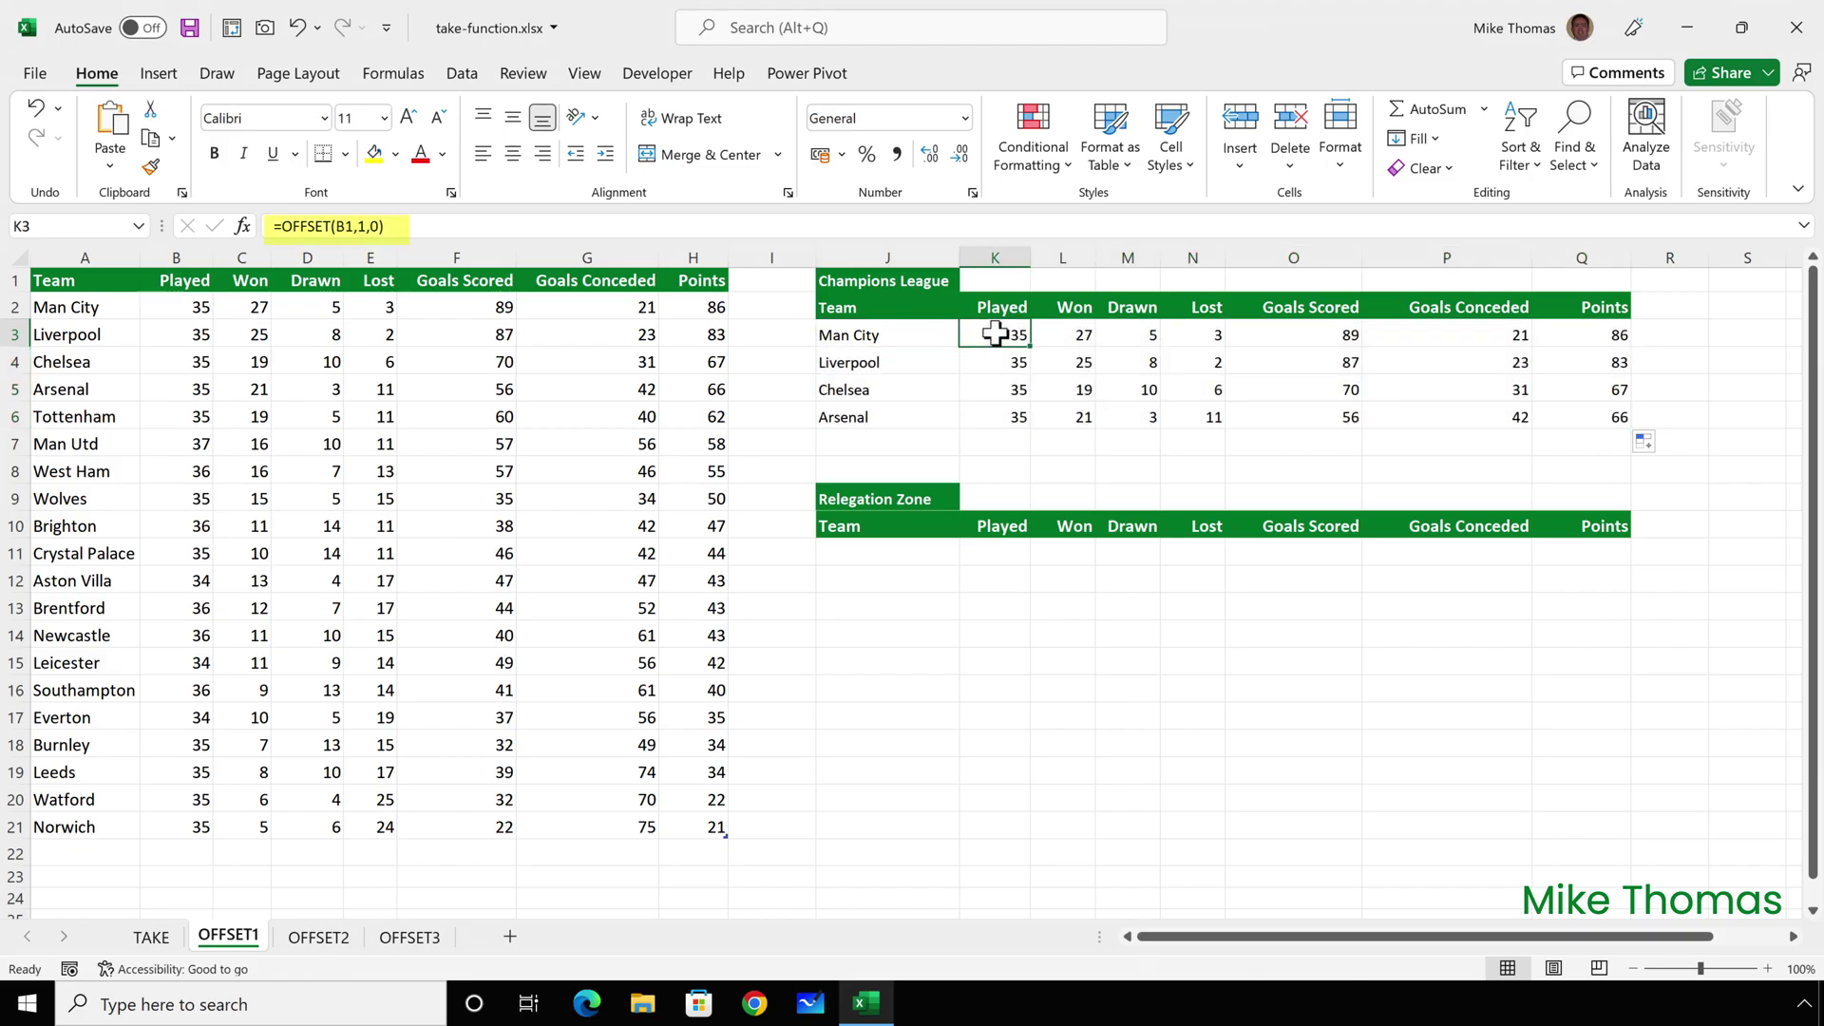
pyautogui.click(1070, 337)
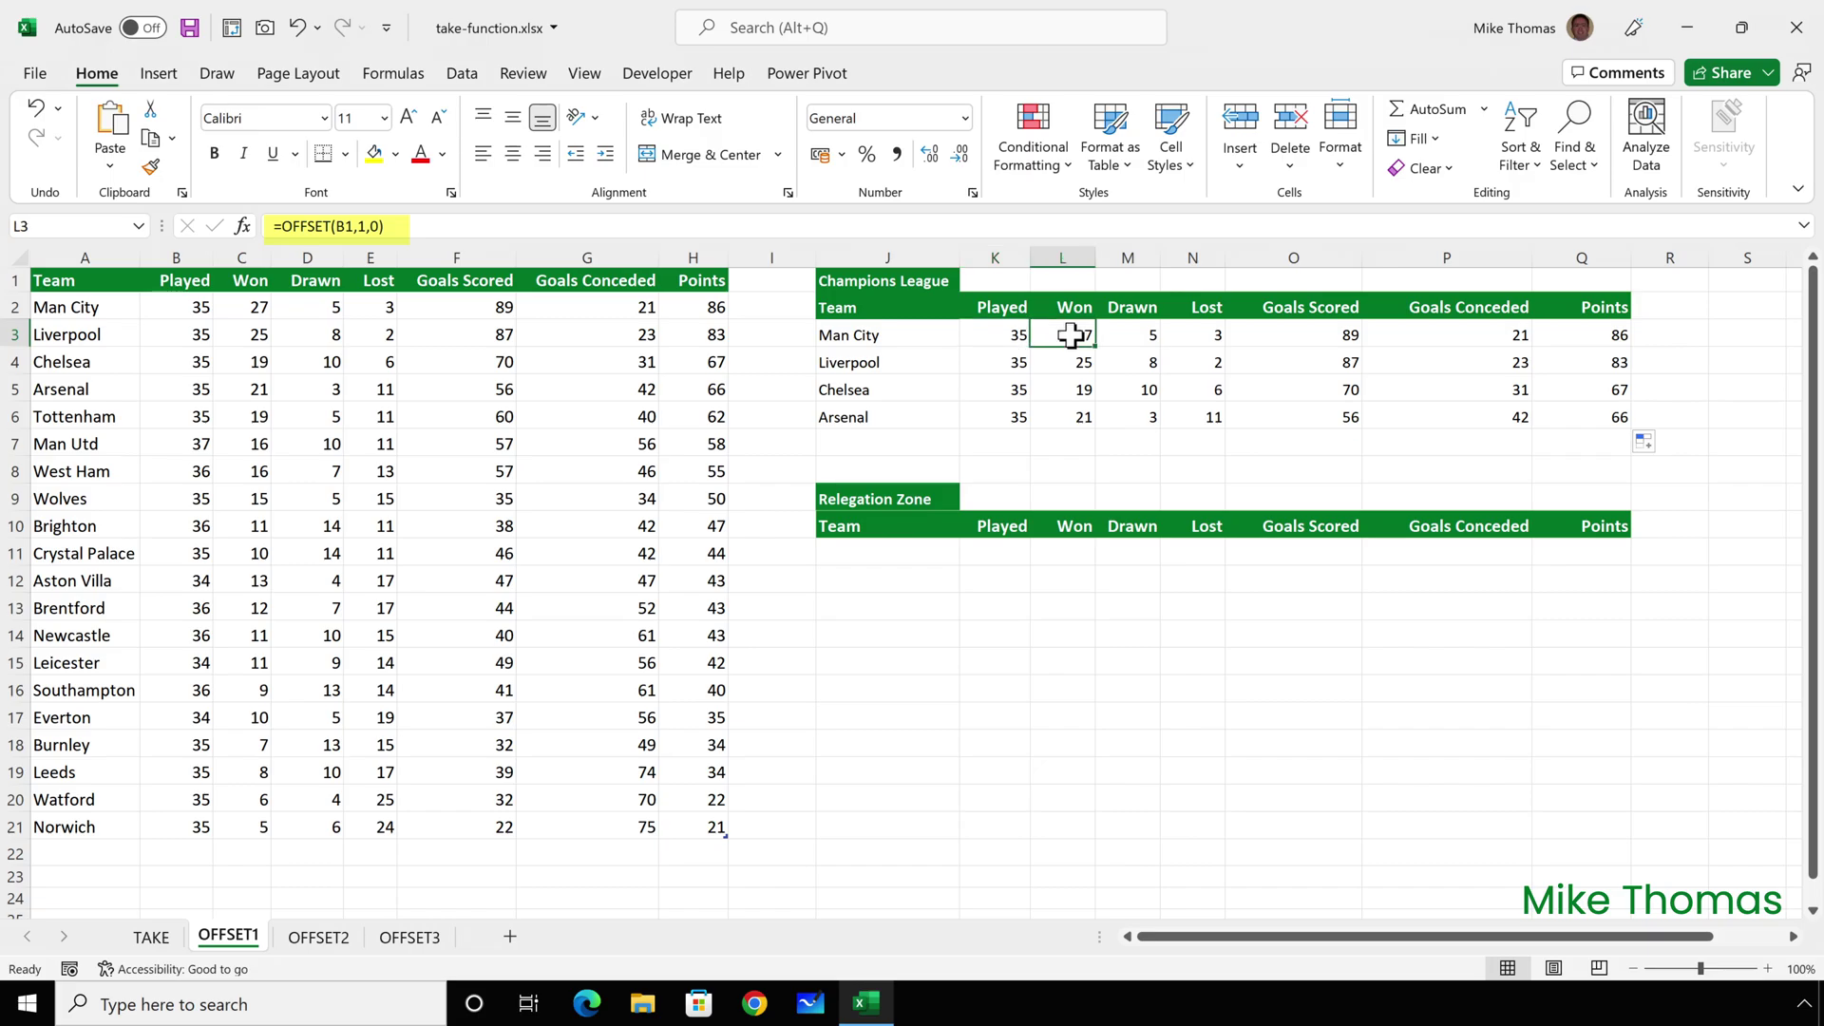
pyautogui.click(883, 356)
pyautogui.click(1005, 359)
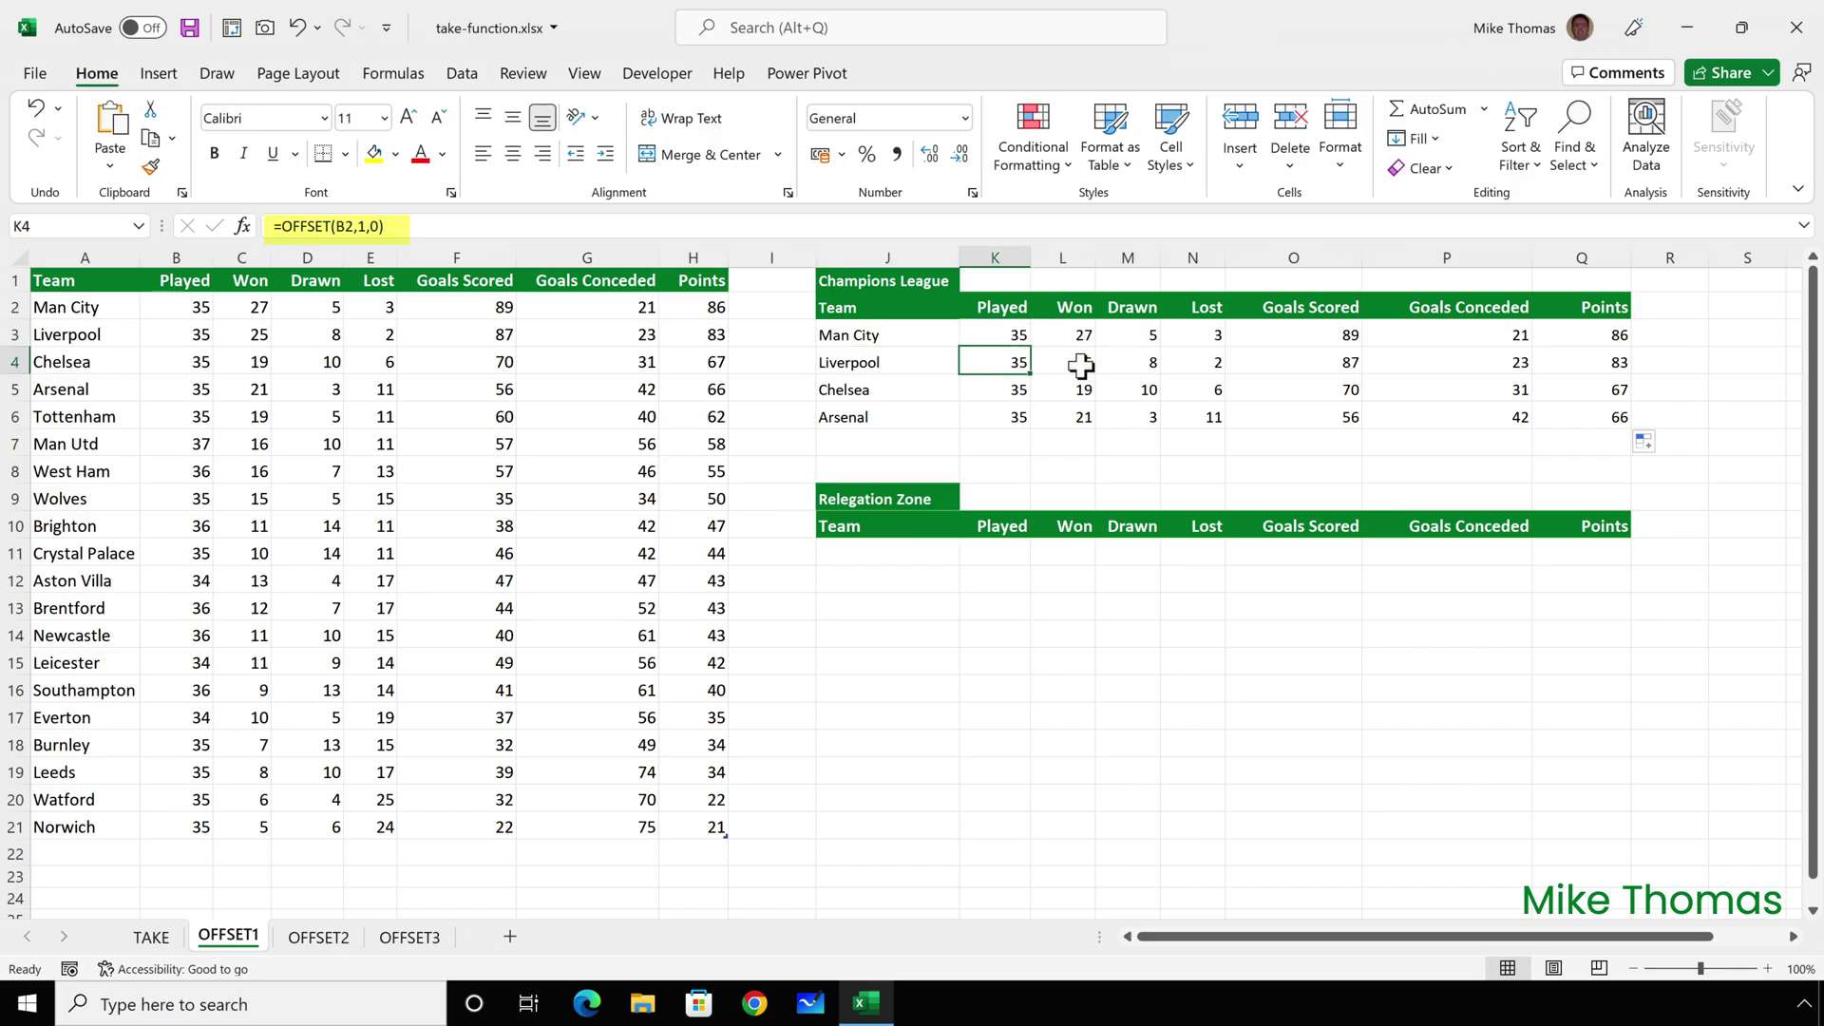
pyautogui.click(1080, 364)
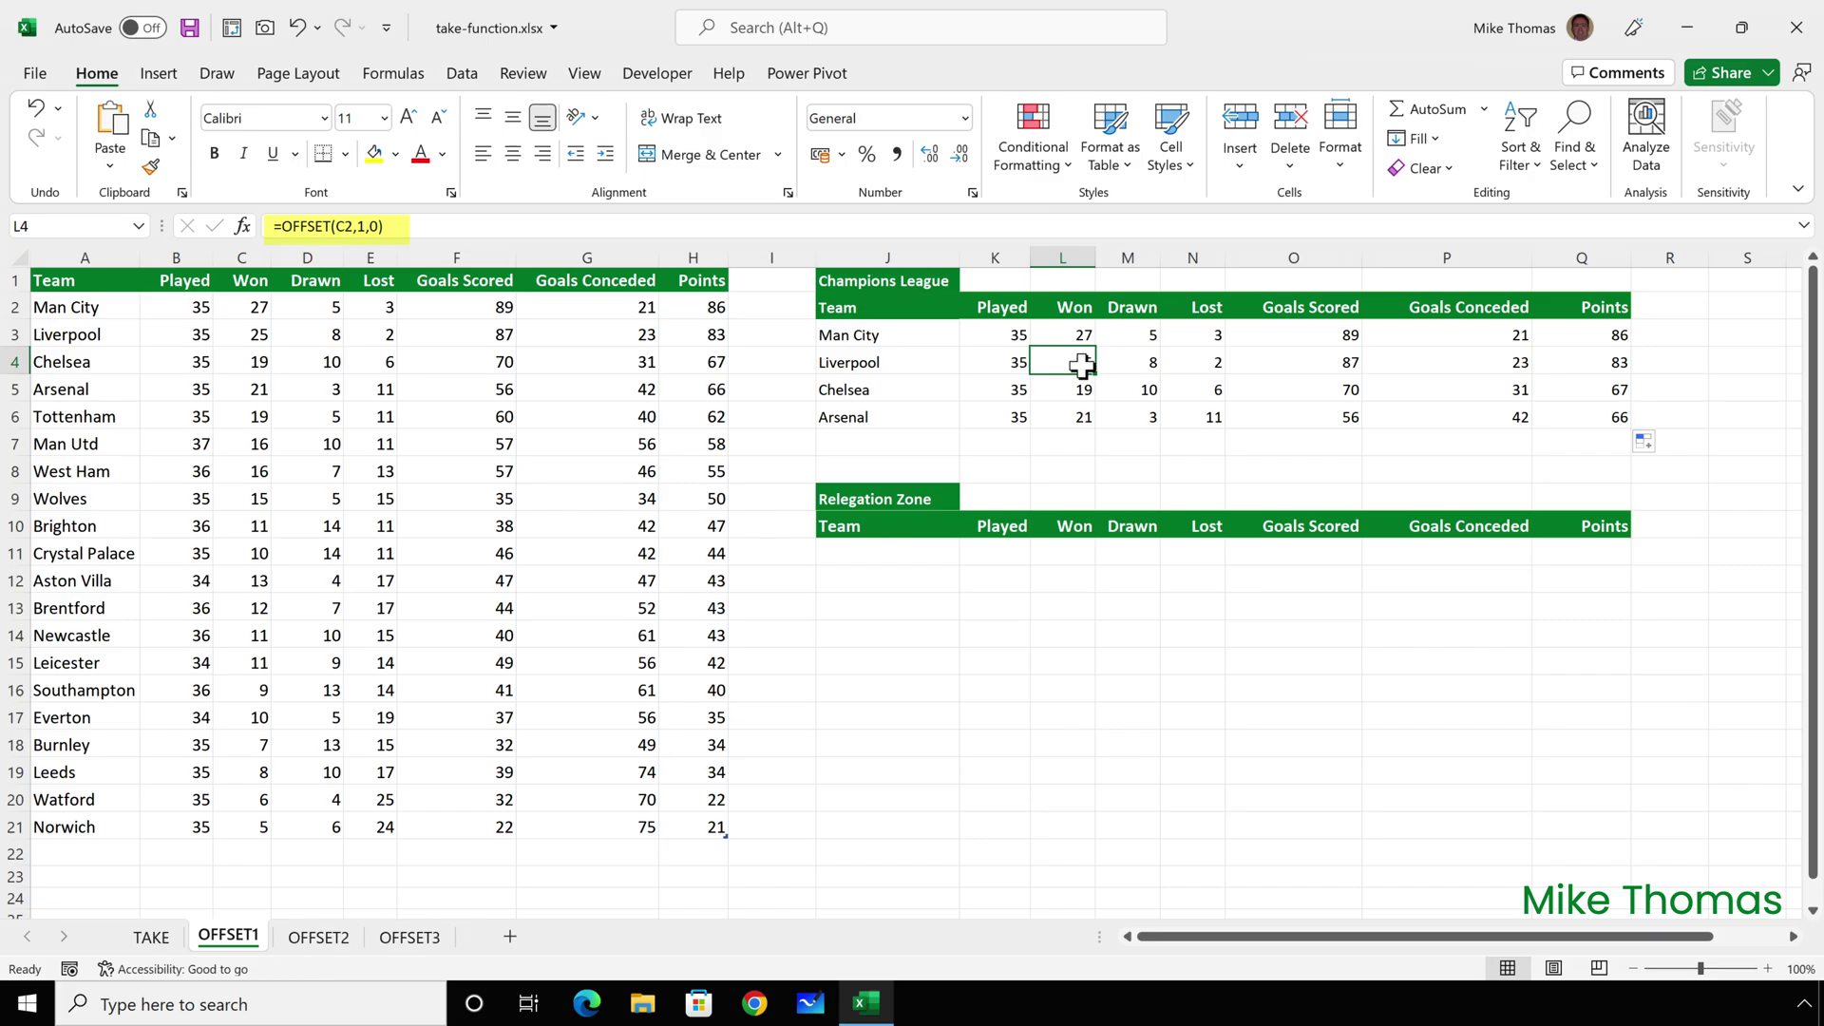
# Enter =OFFSET(A1,18,0) in J11 so it returns Leeds
pyautogui.click(926, 554)
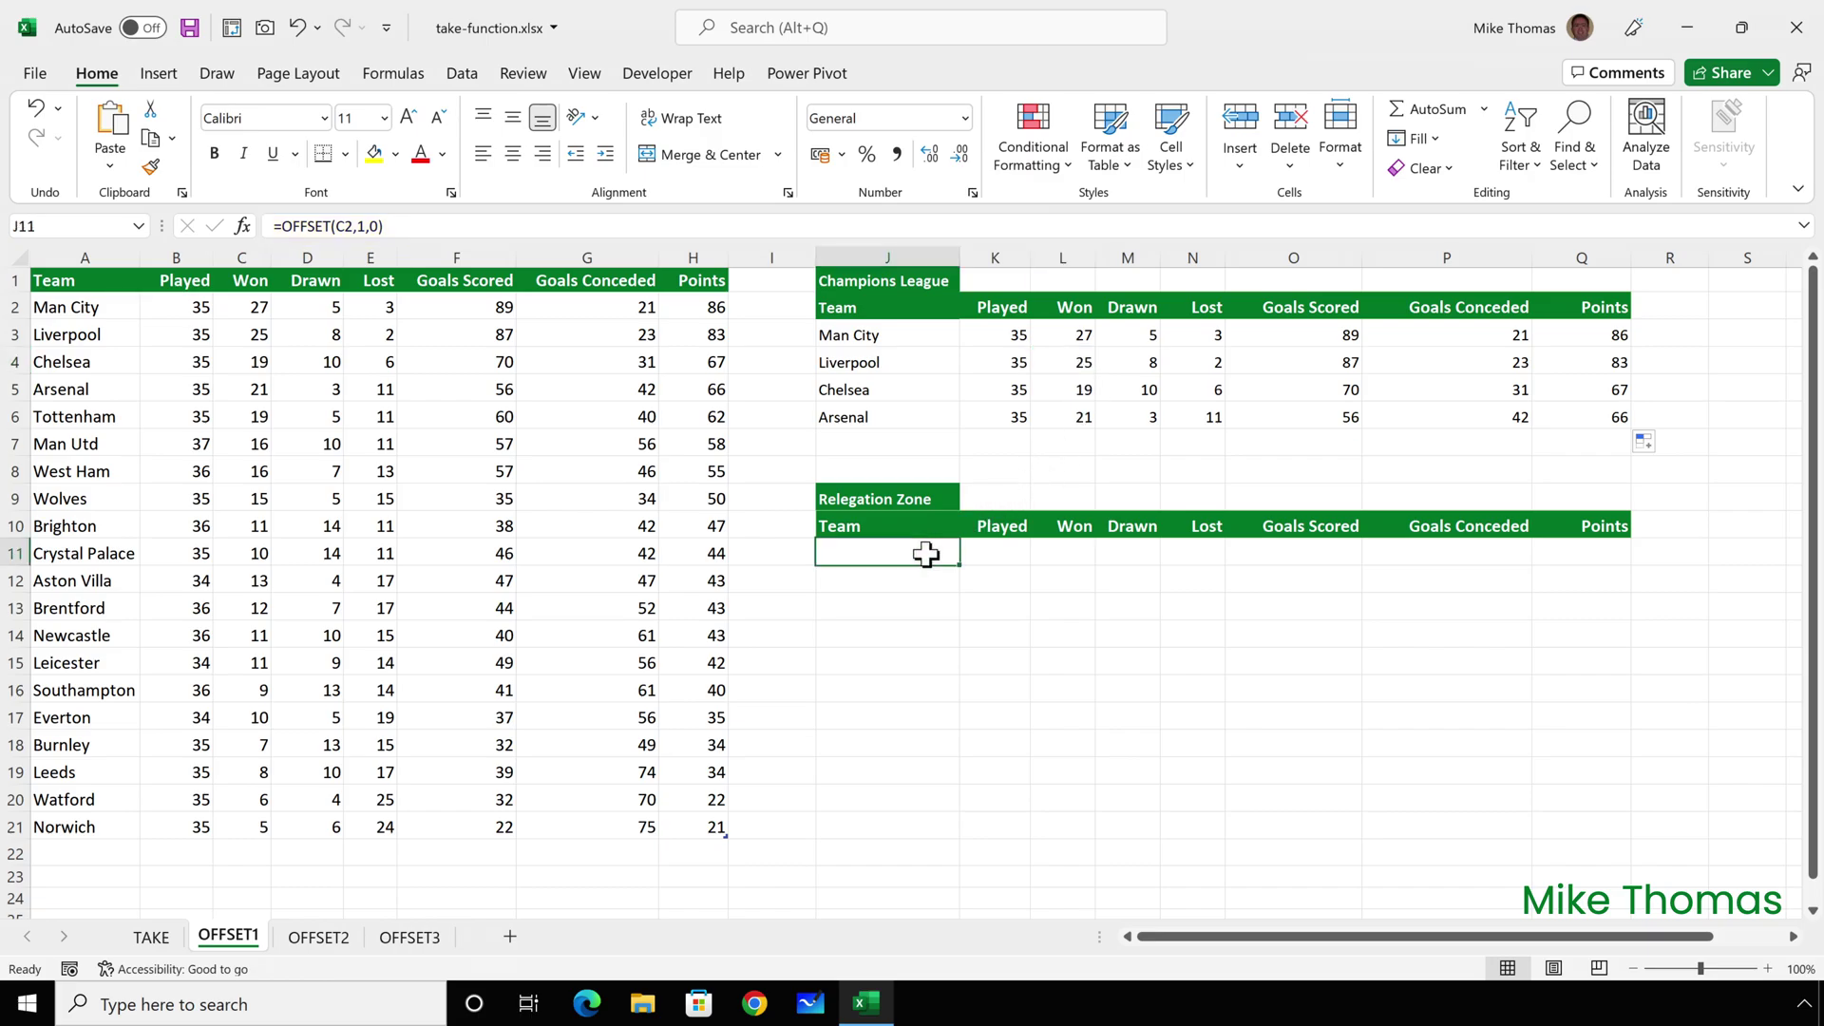
pyautogui.write('=offs')
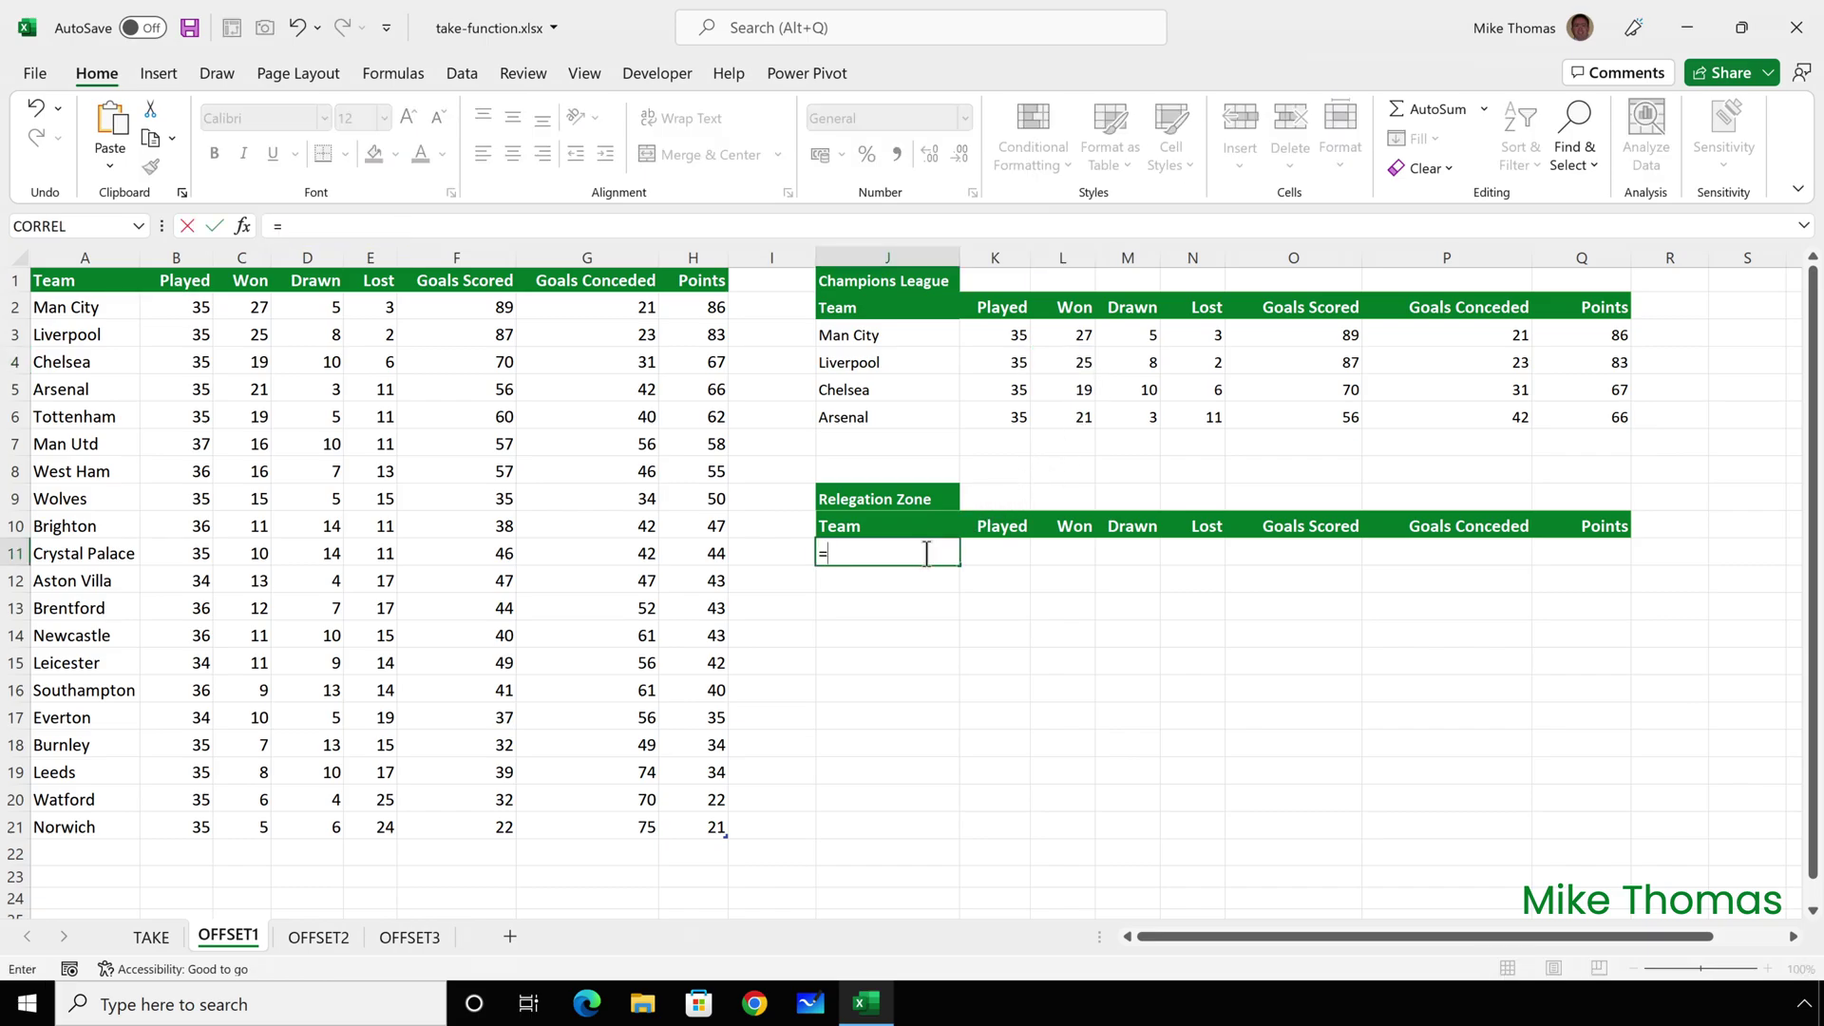
pyautogui.press('Tab')
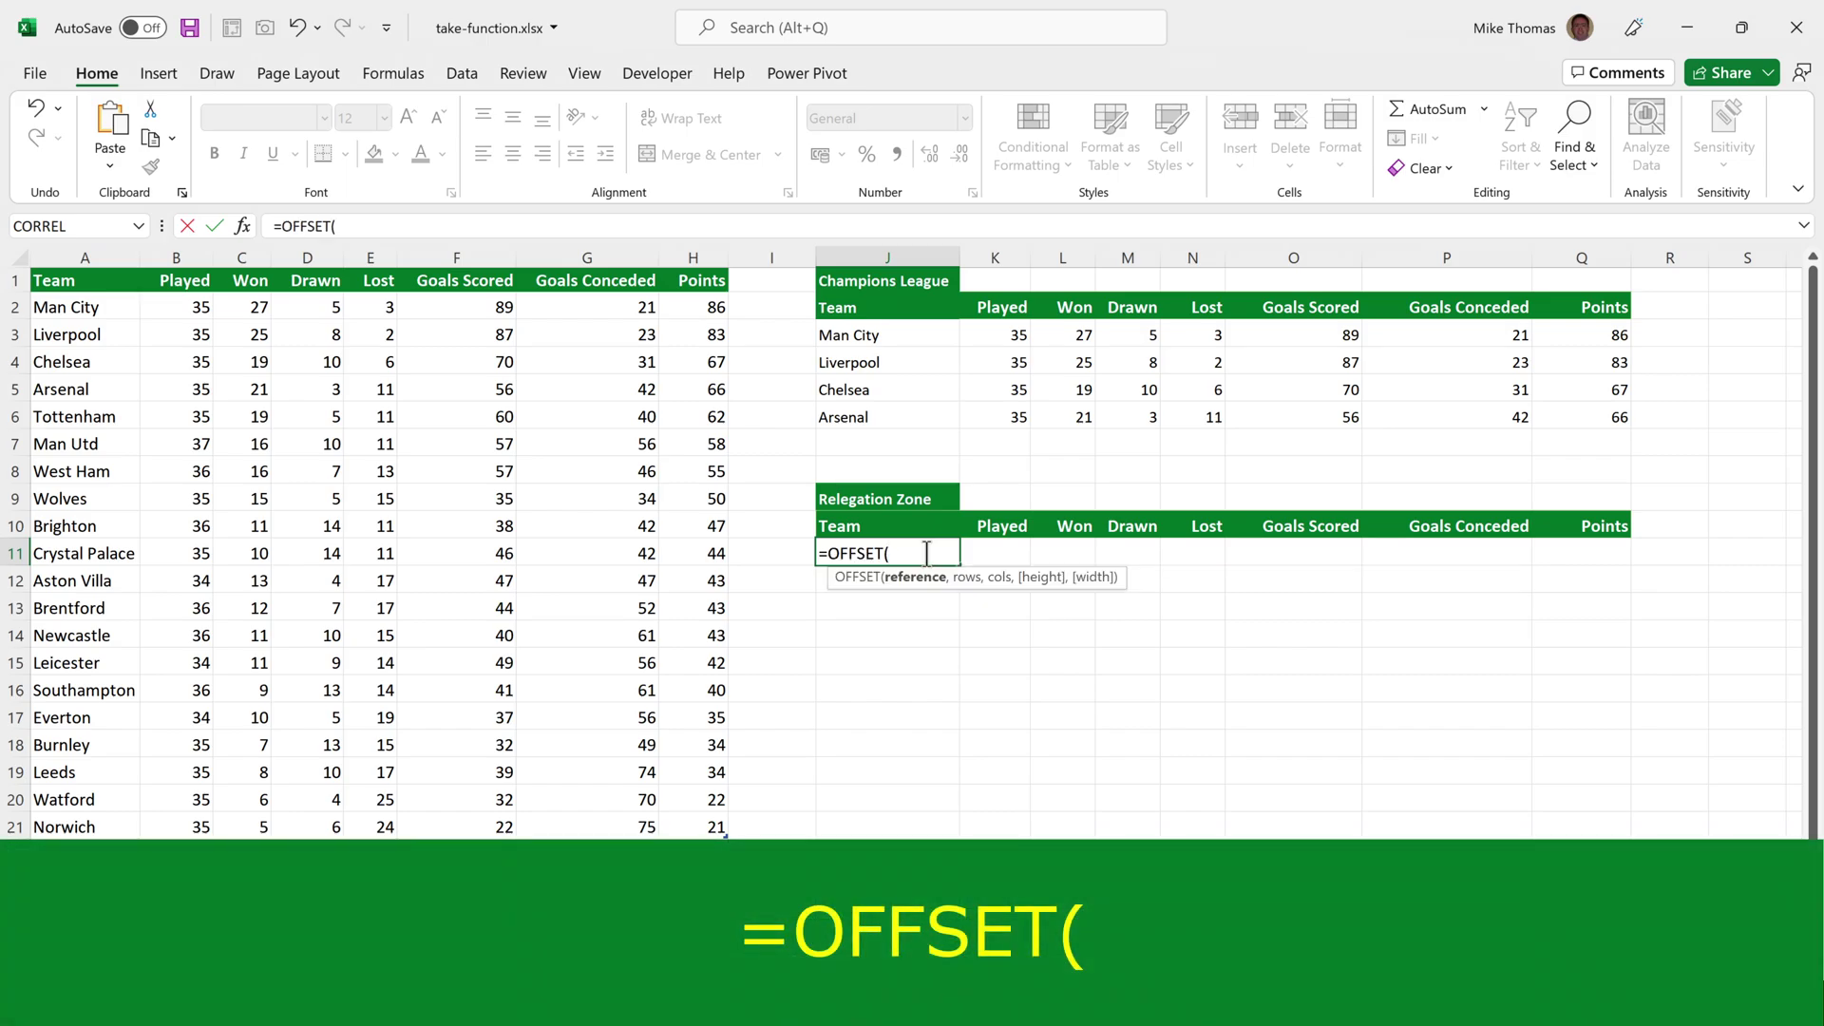
pyautogui.write('A1,')
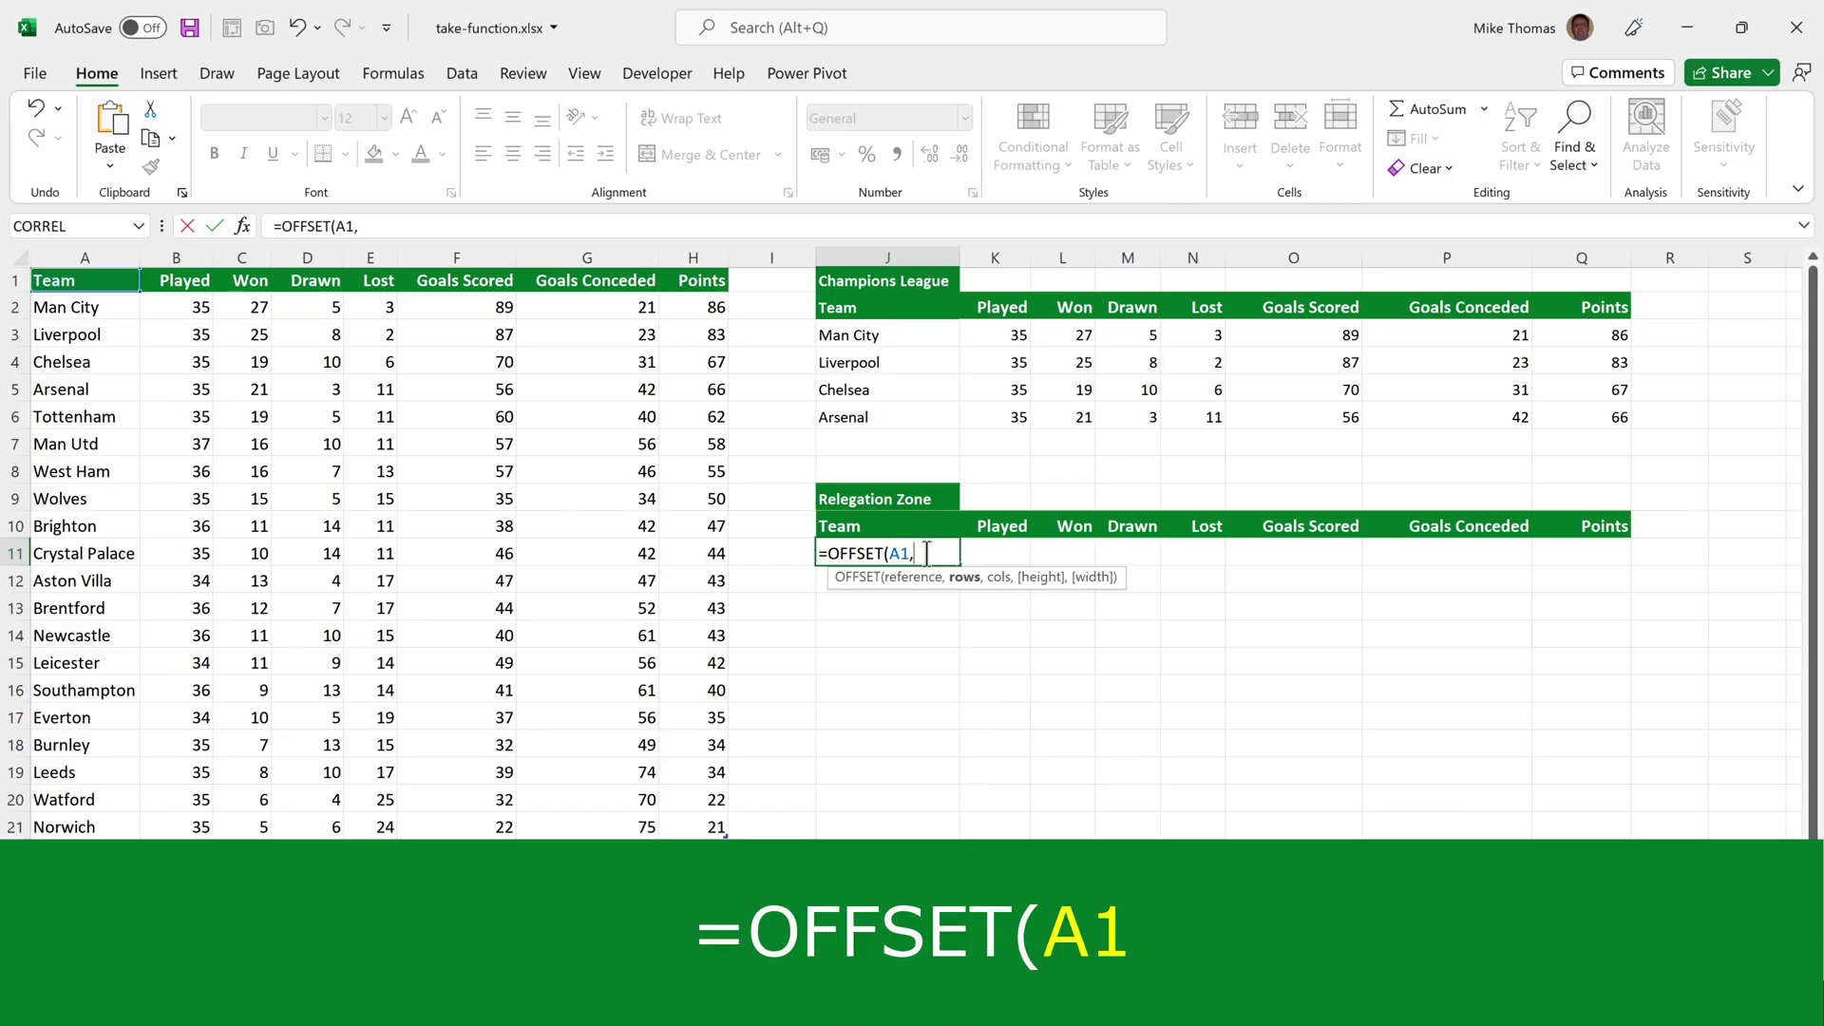
pyautogui.write('18')
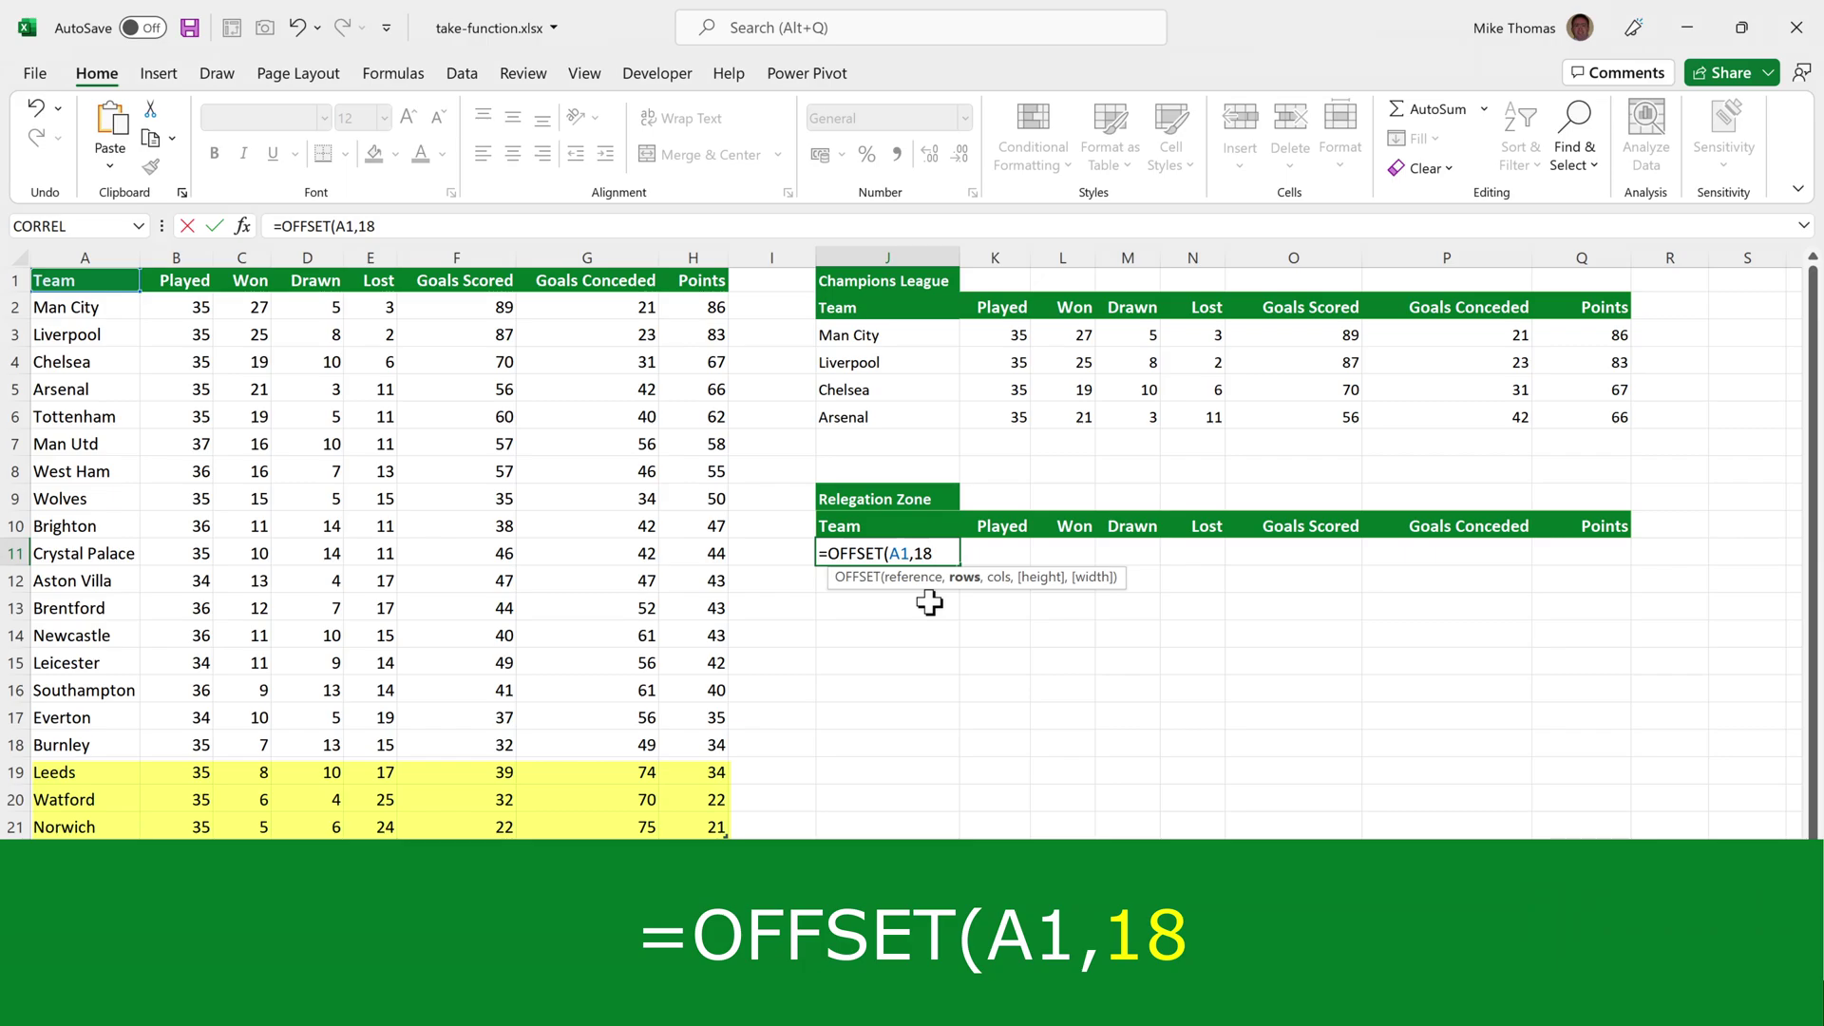
pyautogui.write(',')
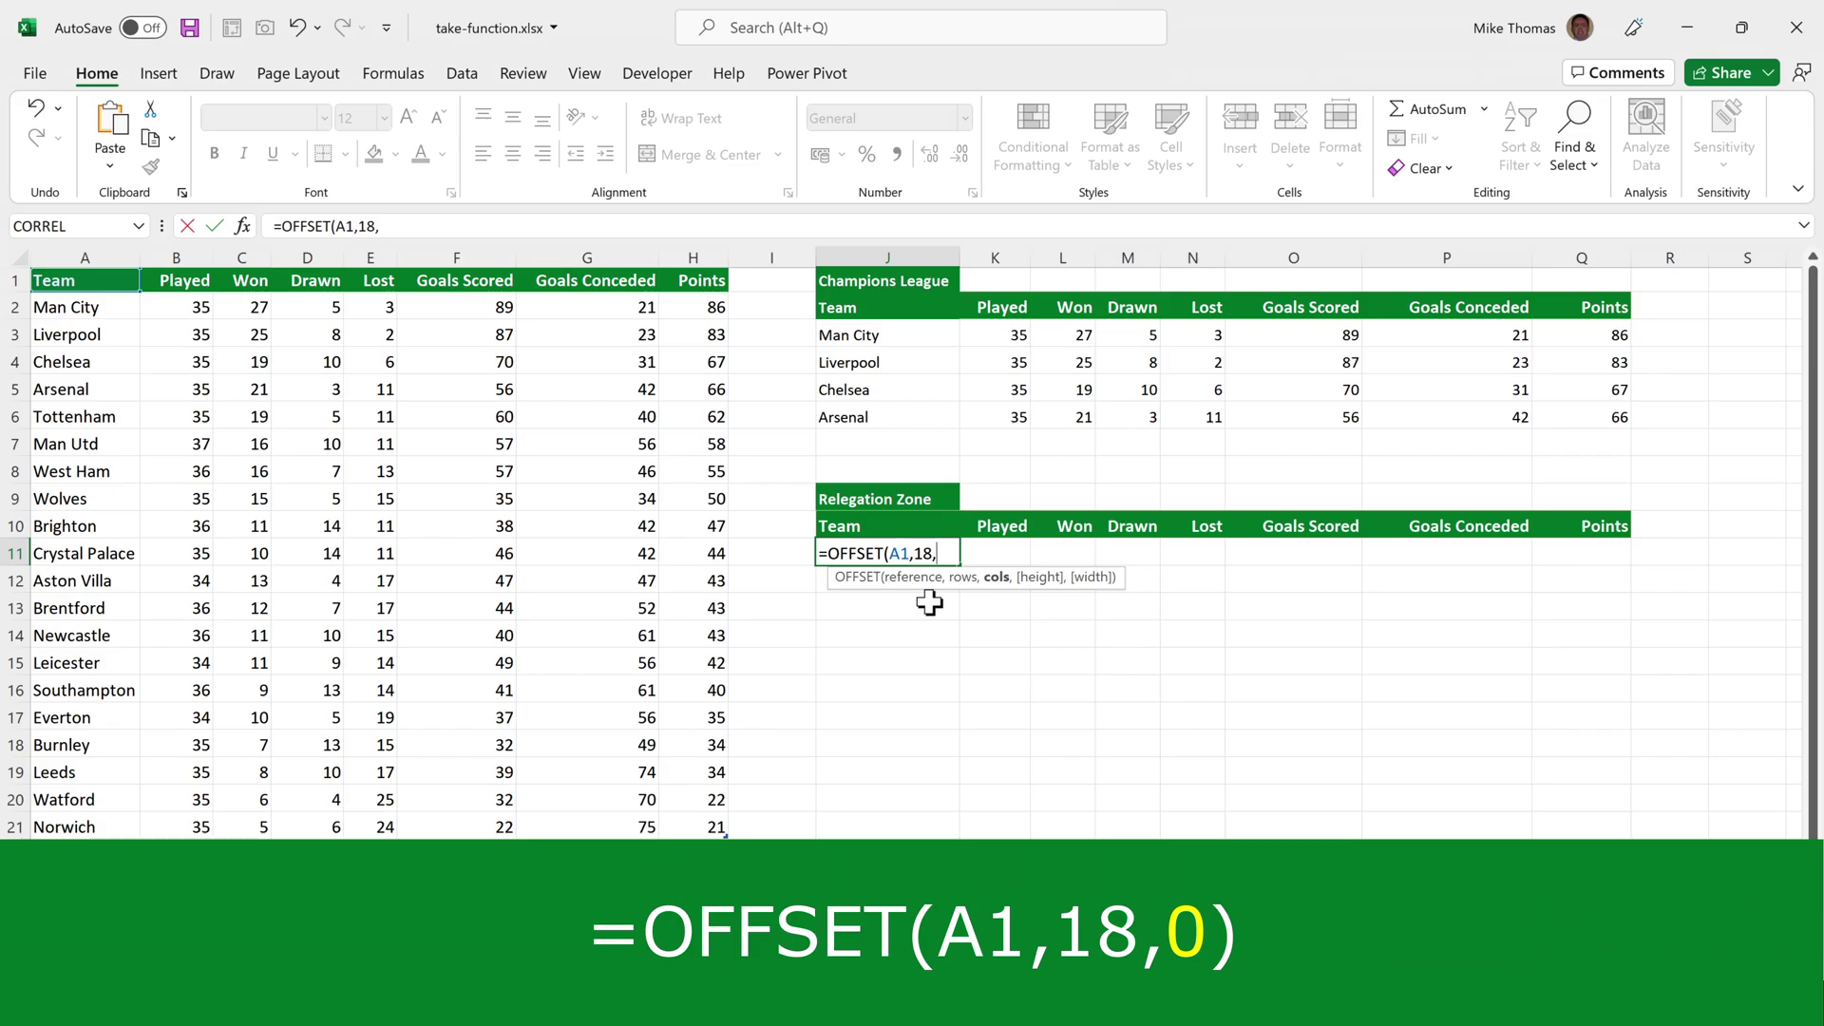
pyautogui.write('0)')
pyautogui.hotkey('ctrl', 'Return')
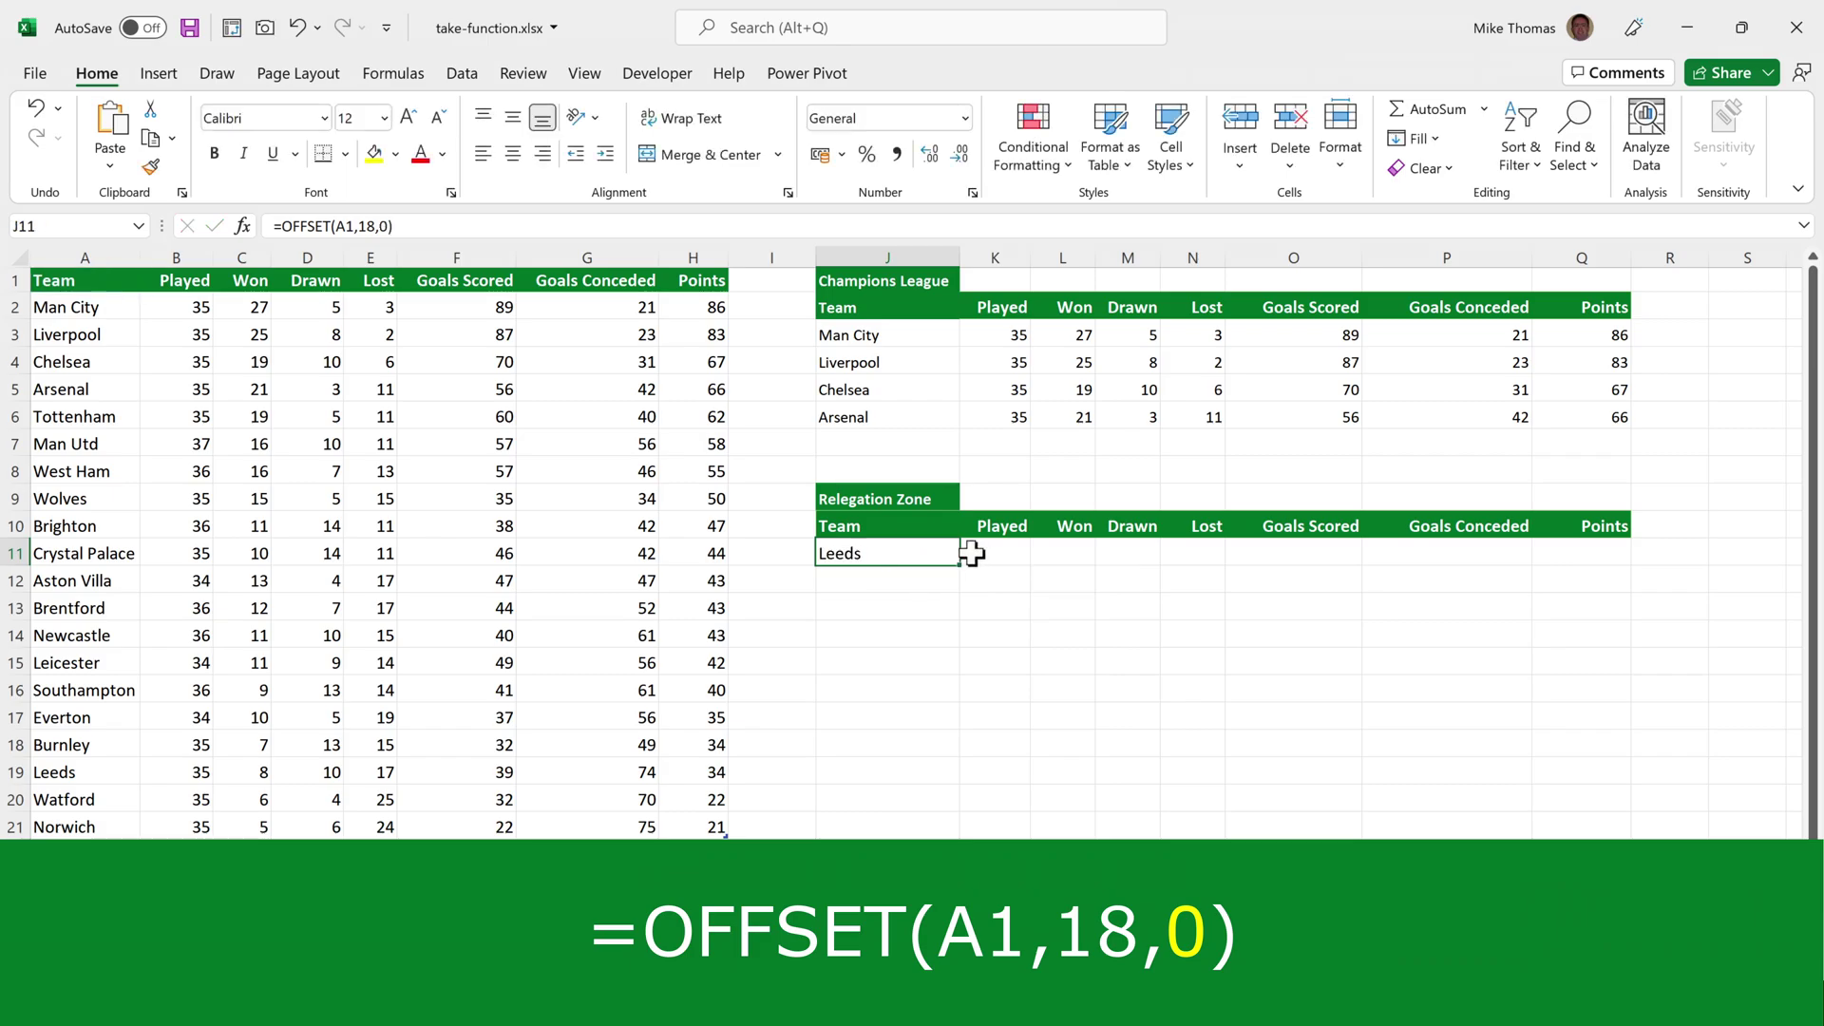
# Fill J11's formula across to Q13, compare formulas in J3, M3 and M12, then move to OFFSET2
pyautogui.moveTo(961, 563); pyautogui.dragTo(1618, 620)
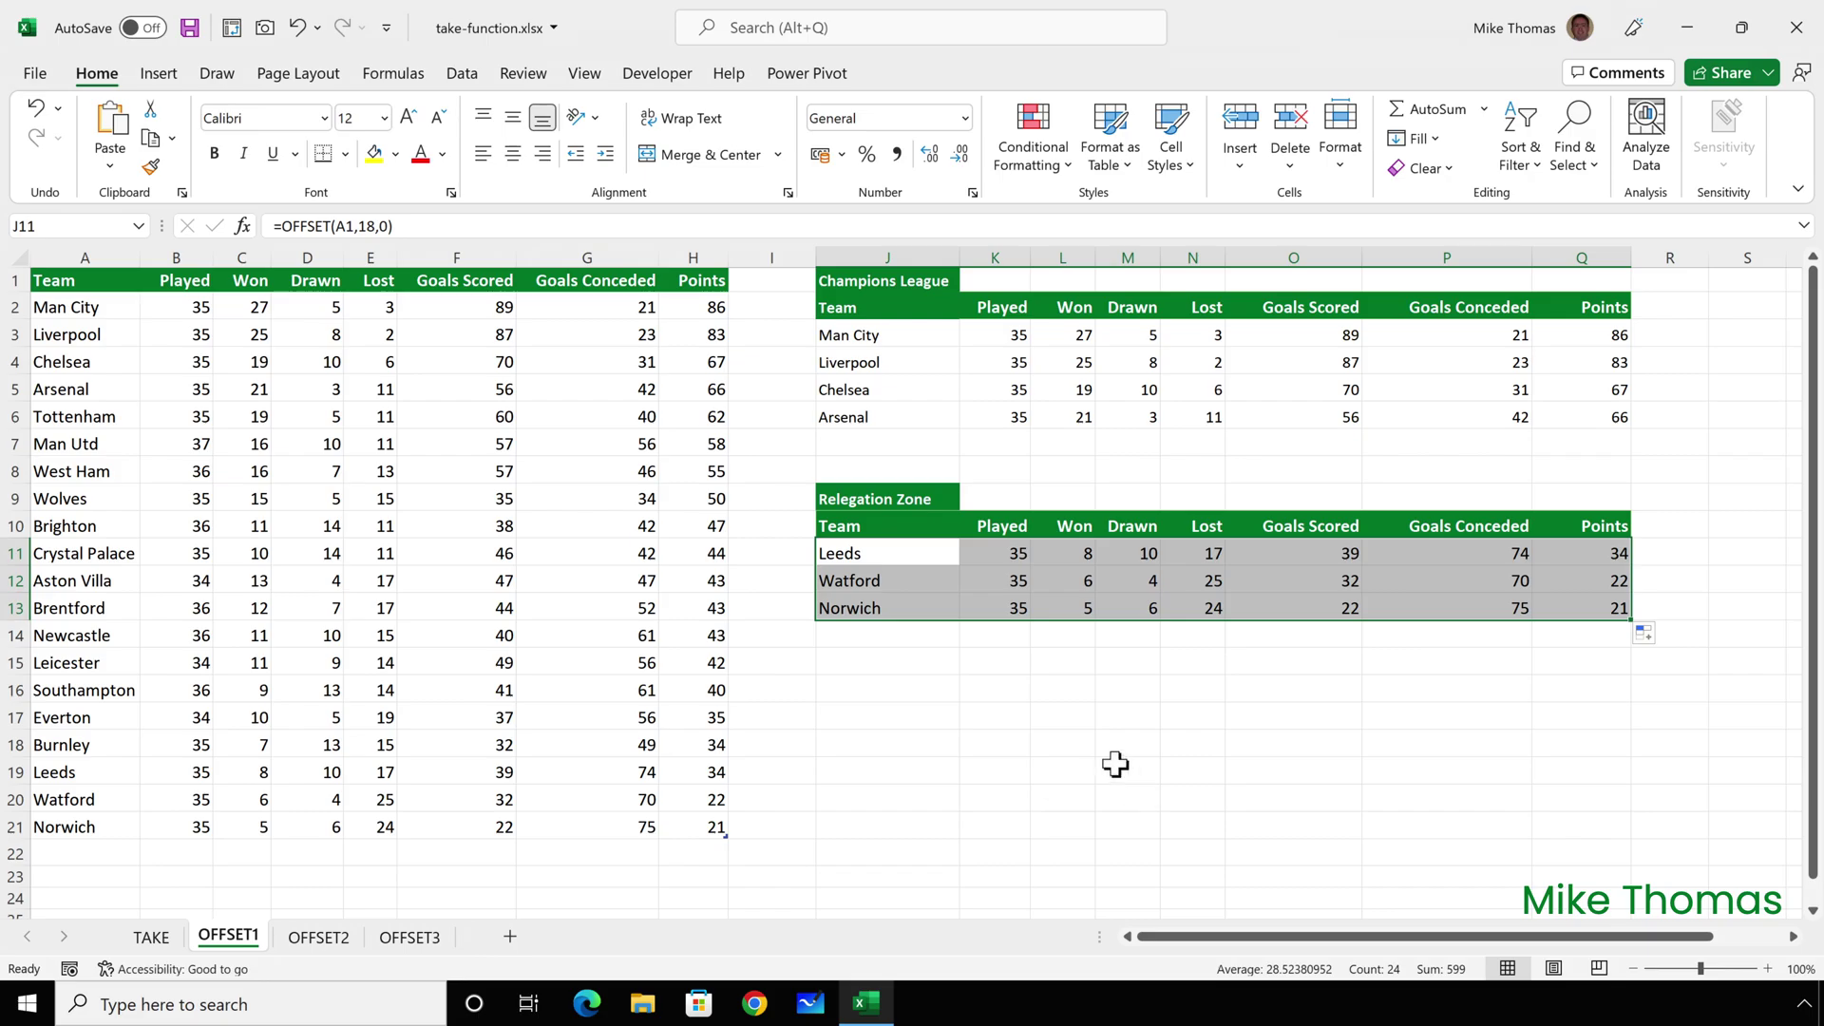
pyautogui.click(914, 337)
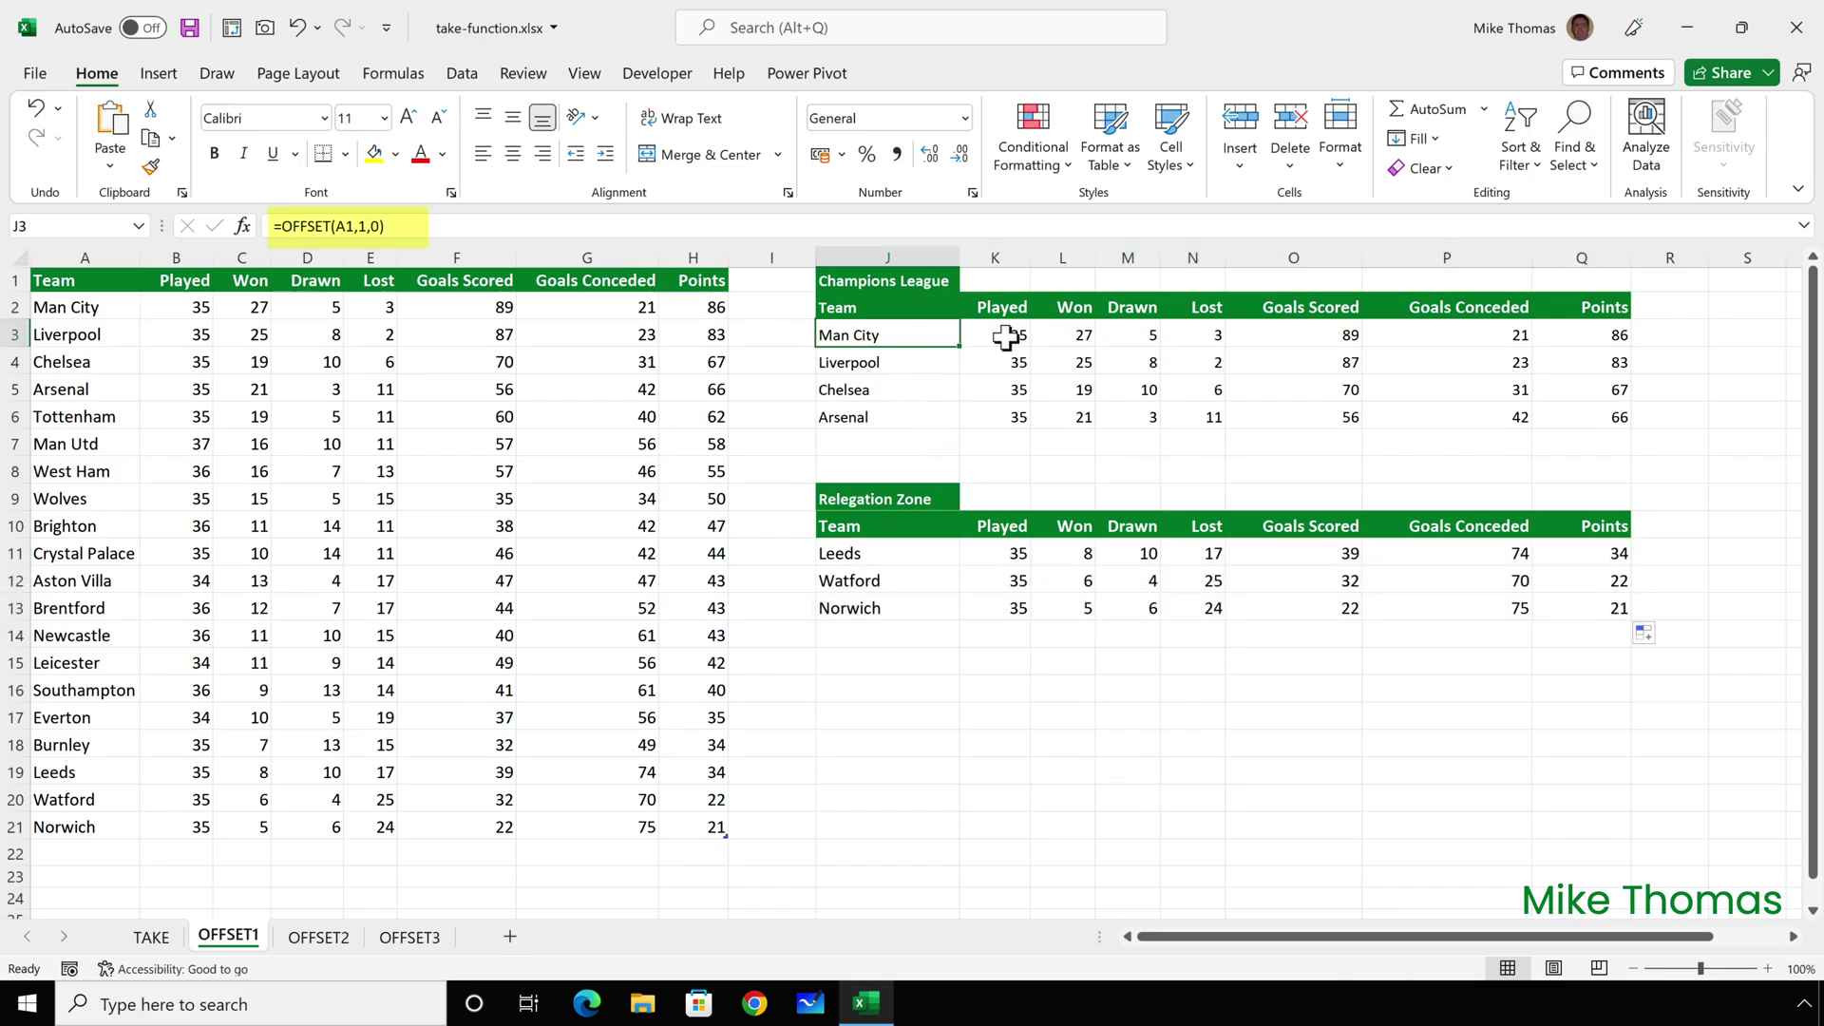
pyautogui.click(1126, 337)
pyautogui.click(1140, 583)
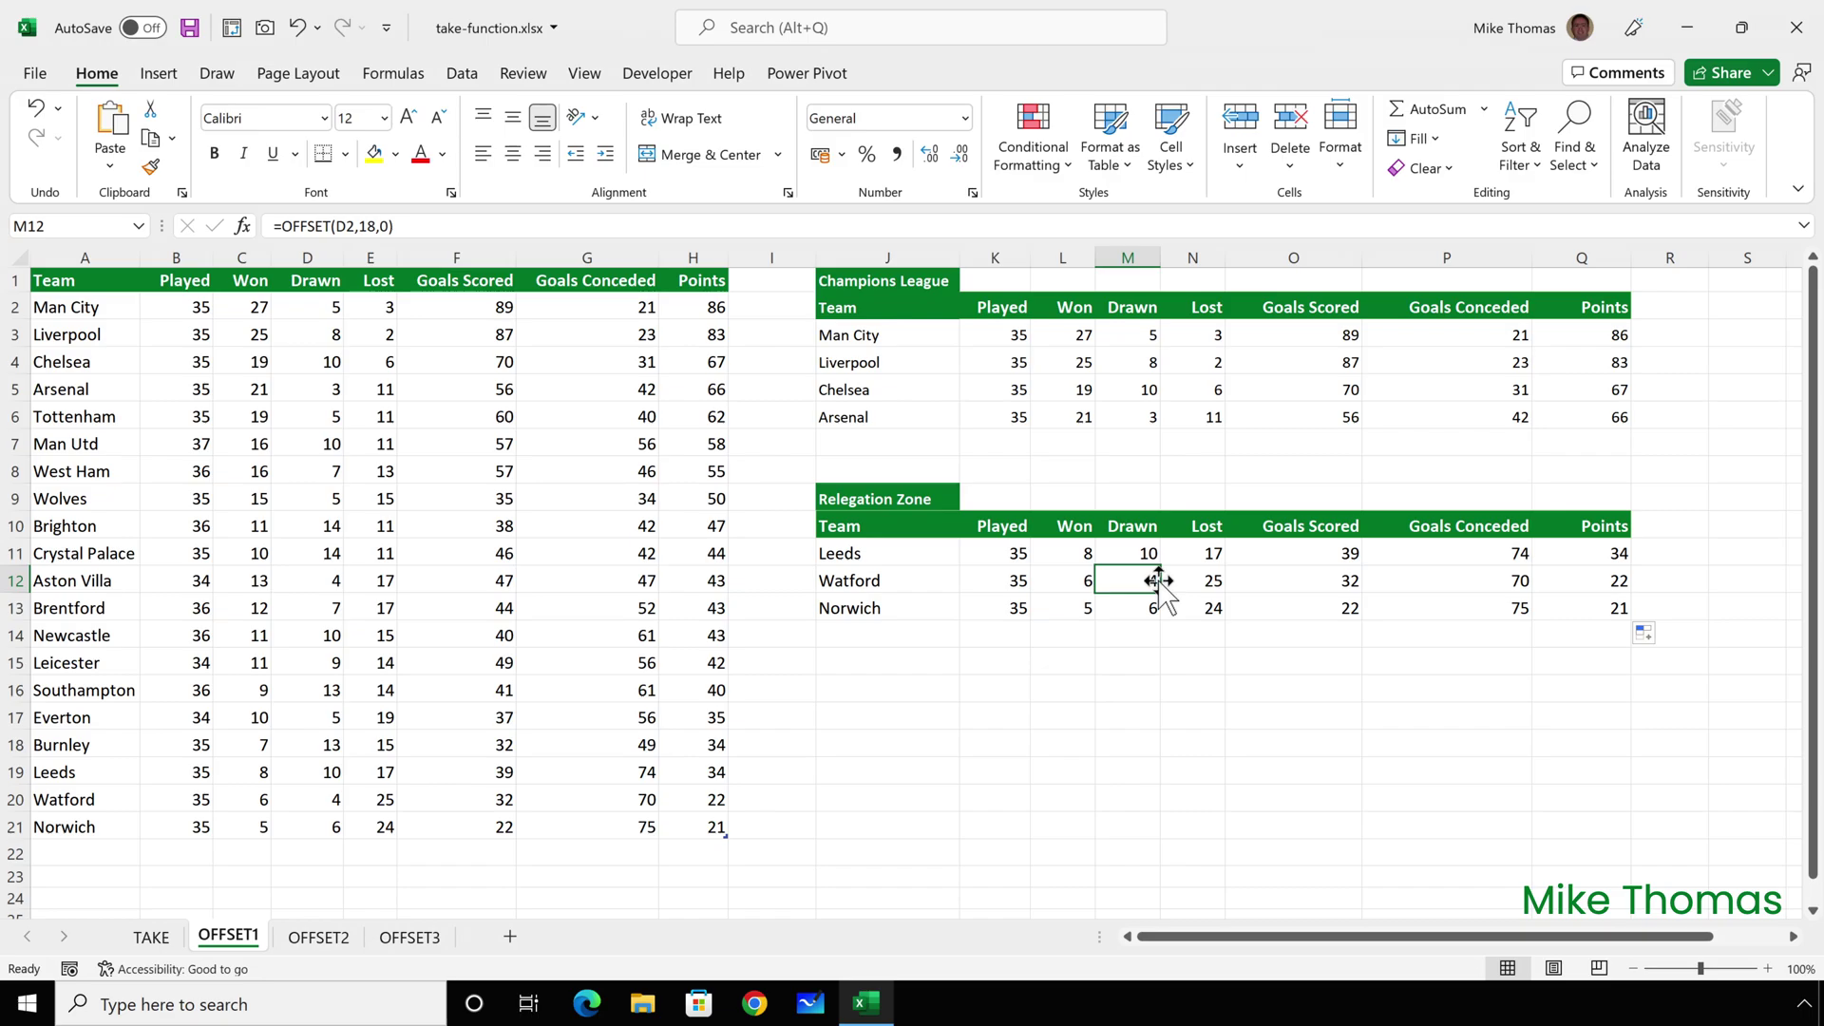
pyautogui.click(318, 937)
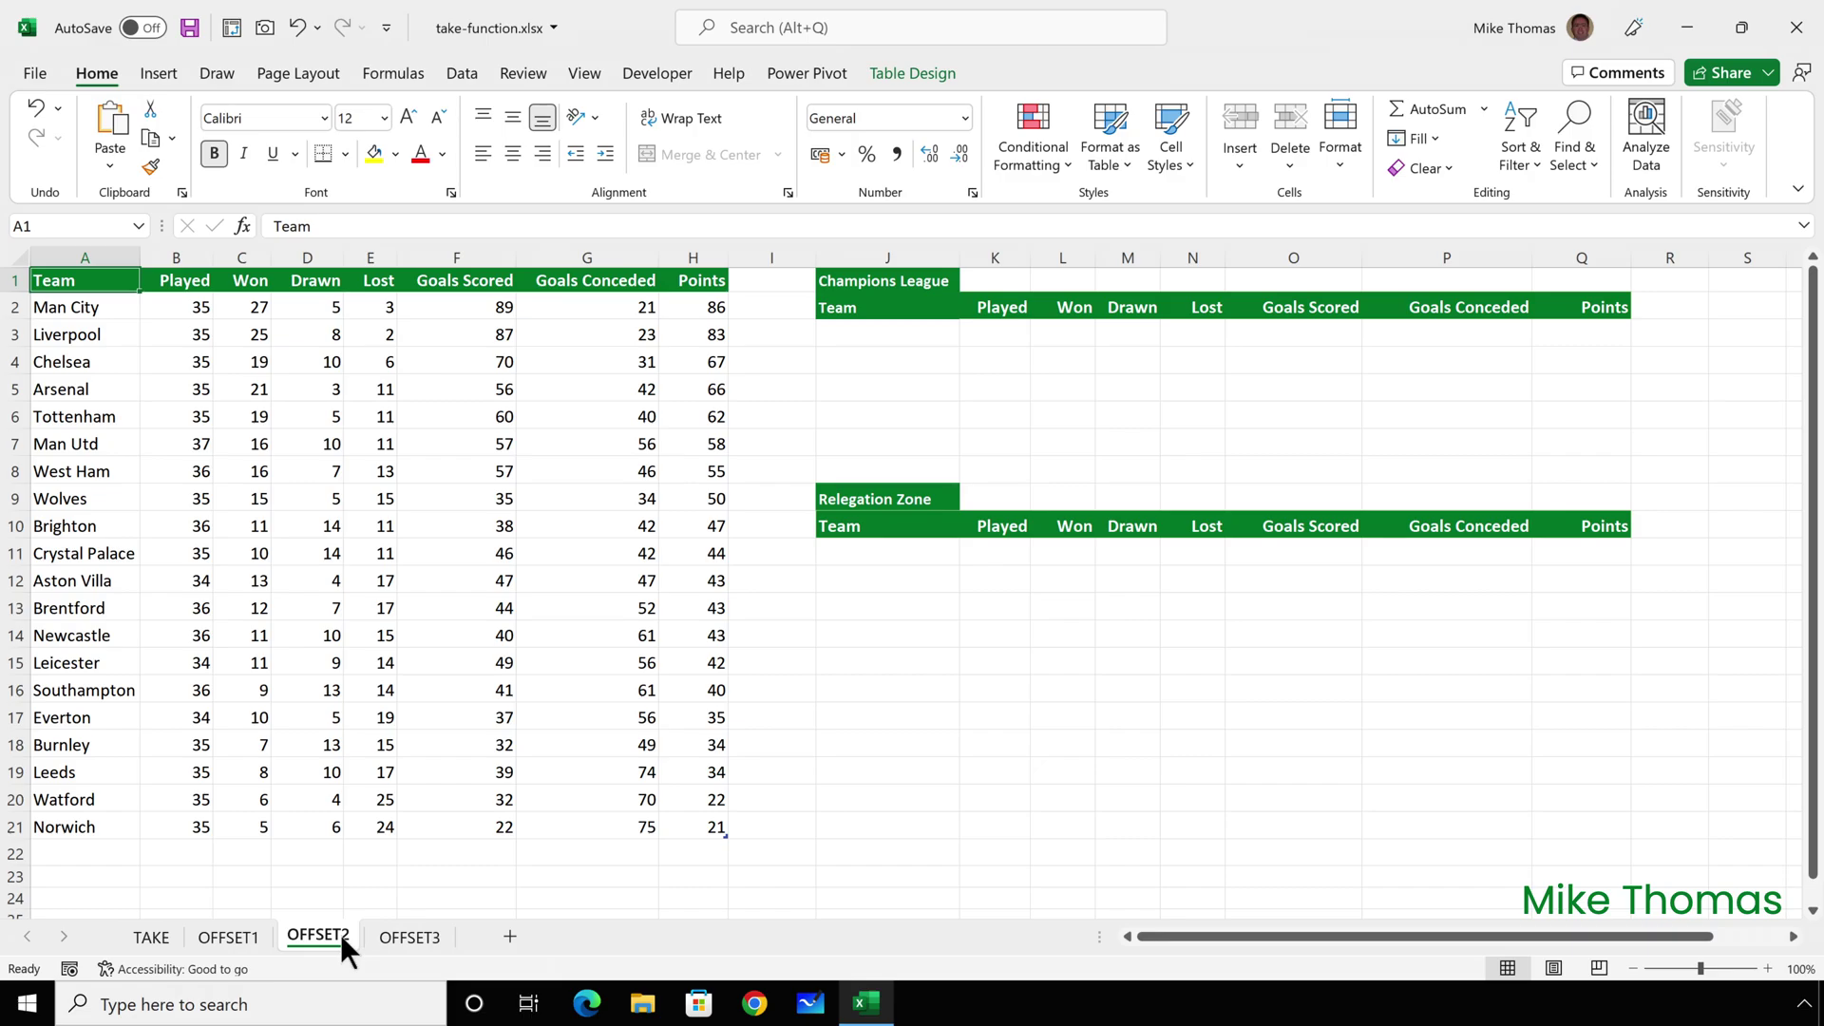
# Enter =OFFSET(A1,1,0,4,8) in J3, spilling Man City through Arsenal across J3:Q6
pyautogui.click(883, 329)
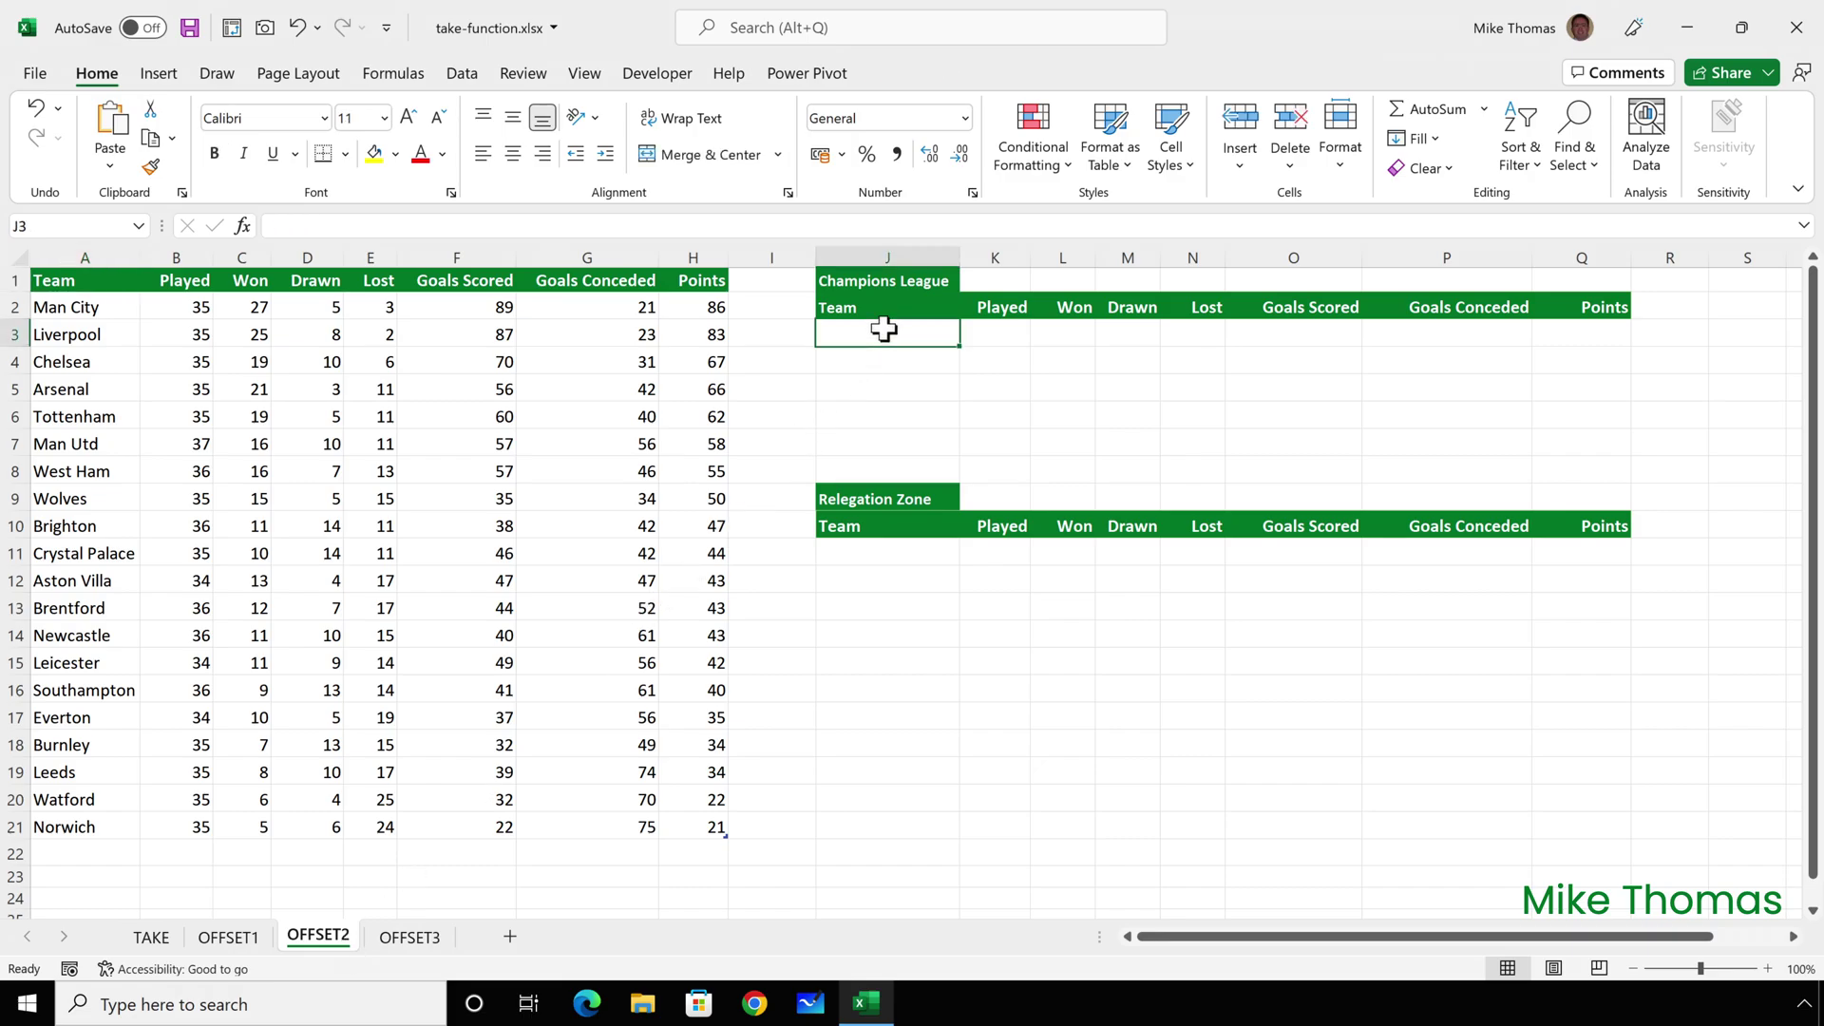
pyautogui.write('=o')
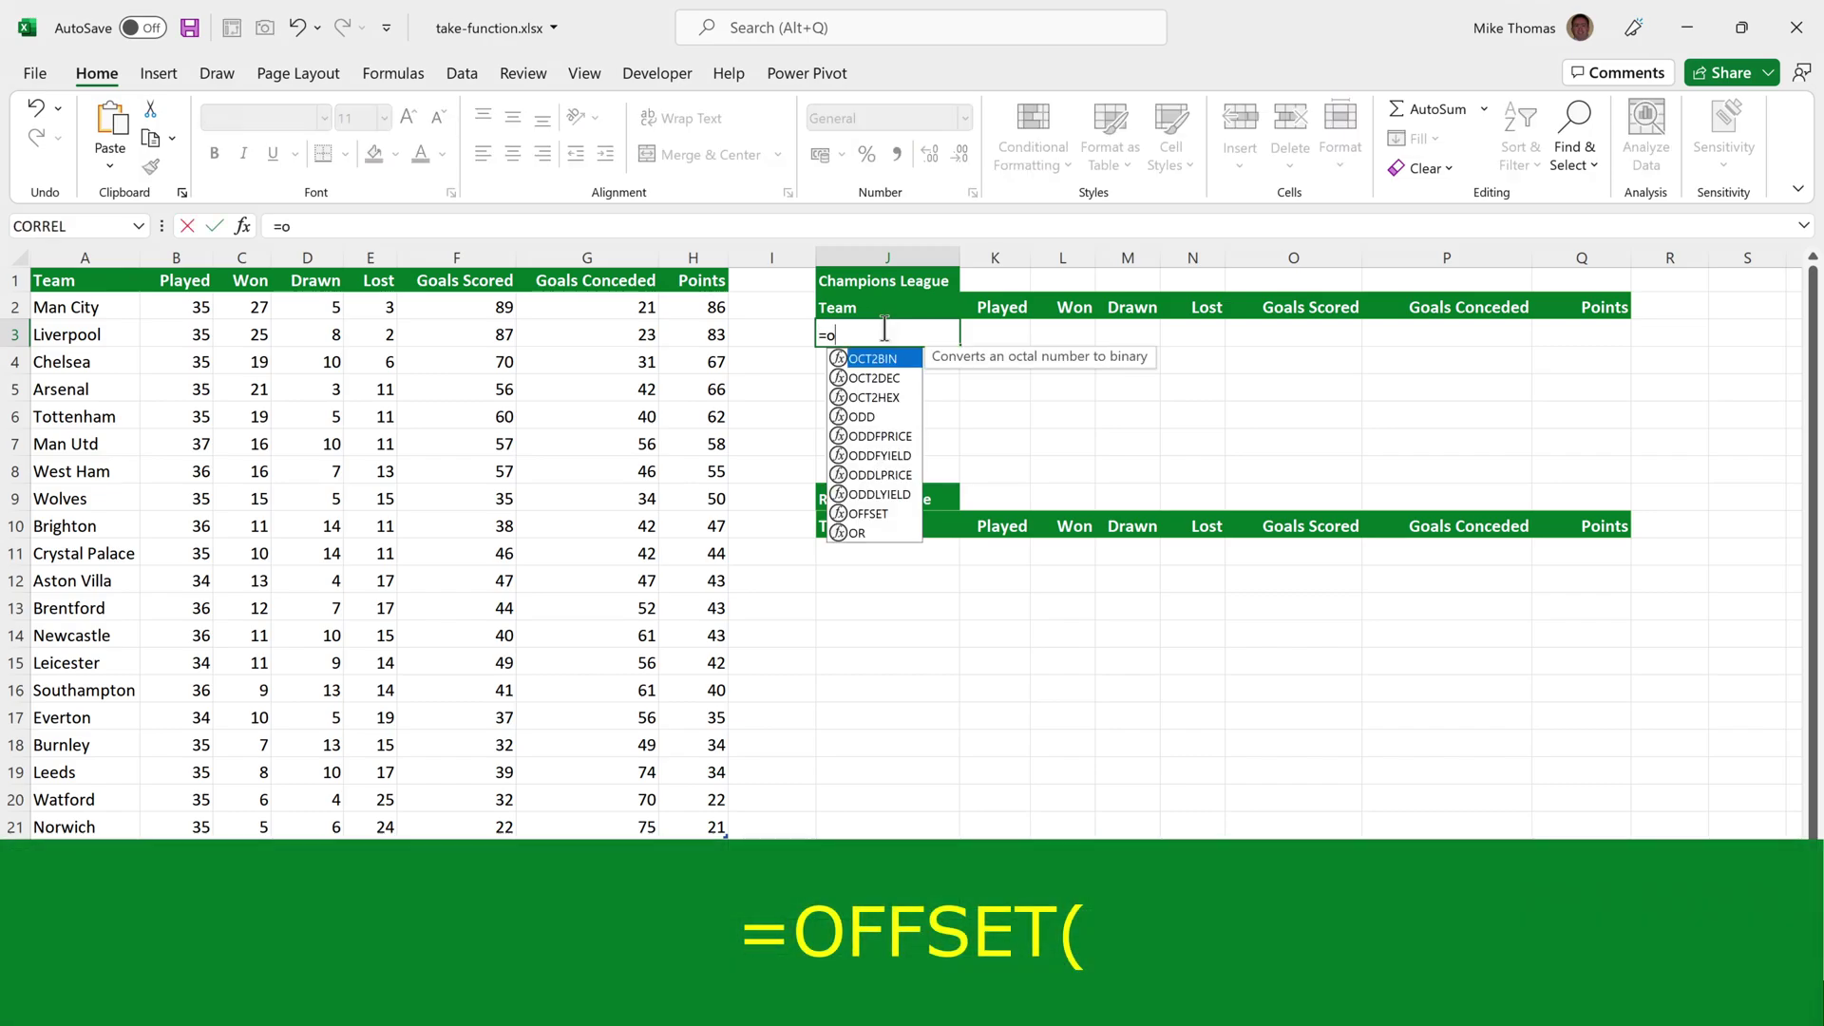
pyautogui.write('ff')
pyautogui.press('Tab')
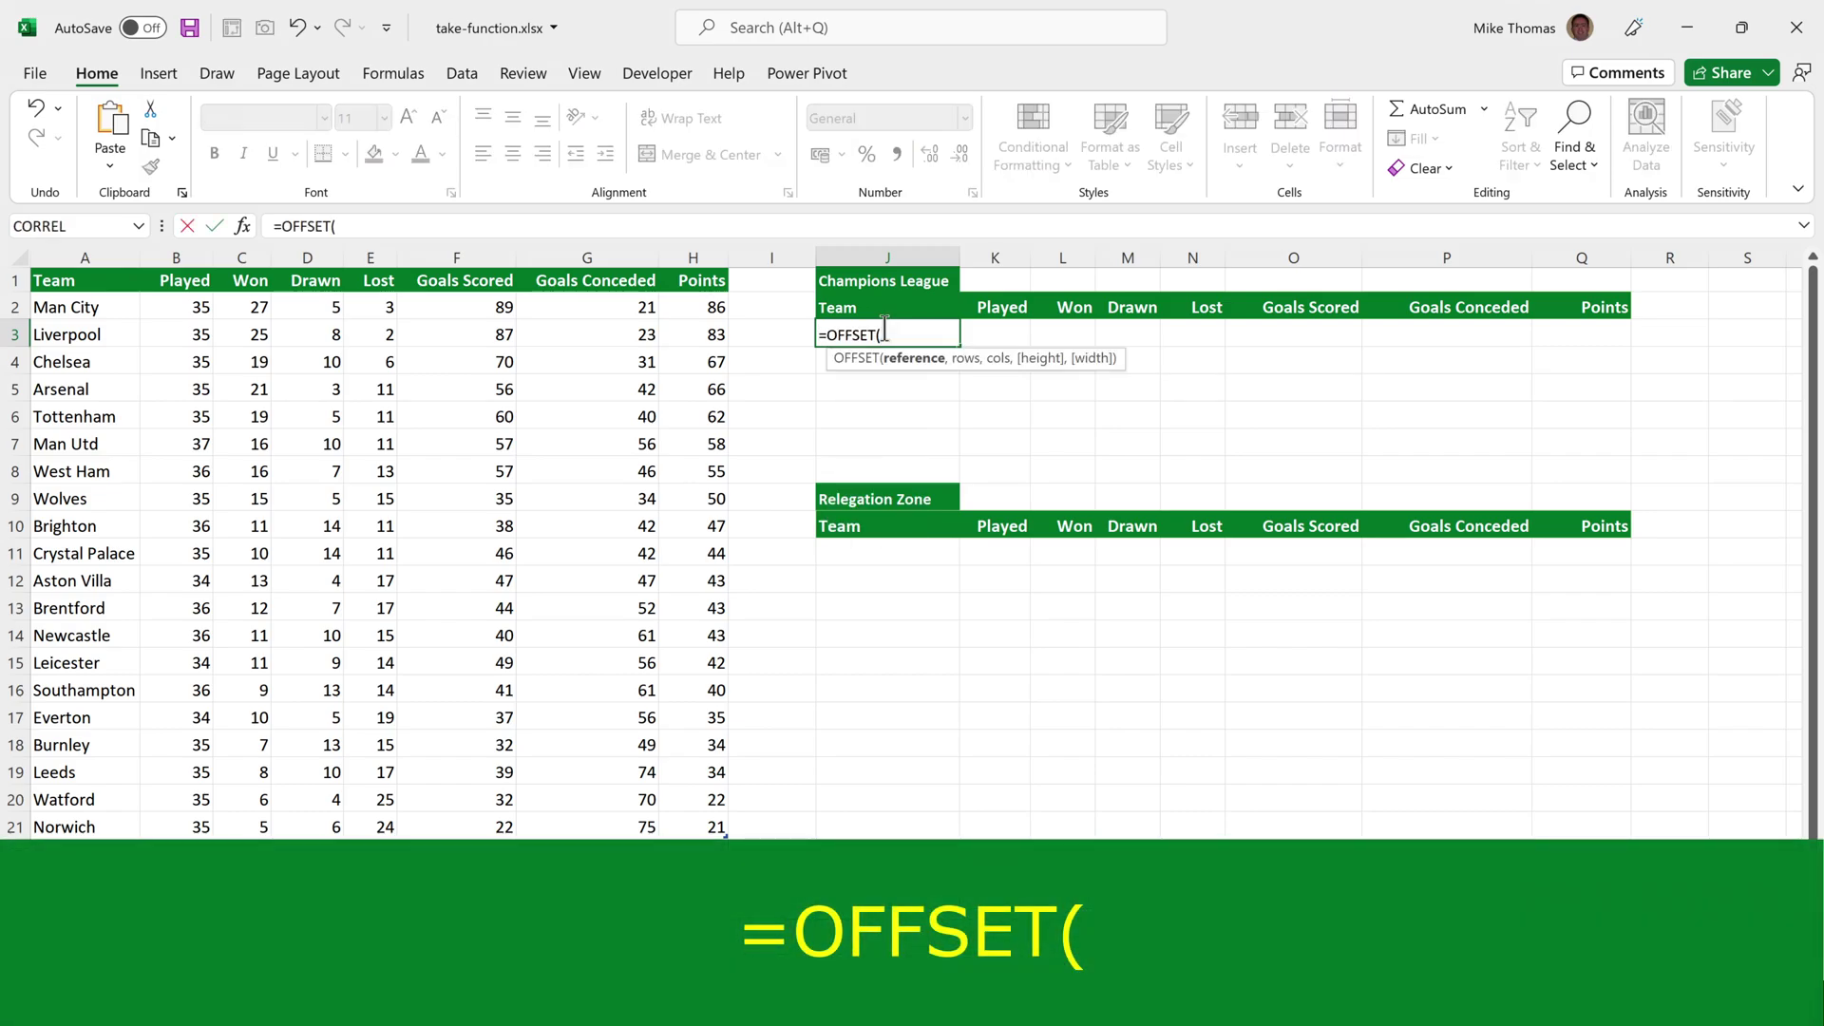
pyautogui.write('A1')
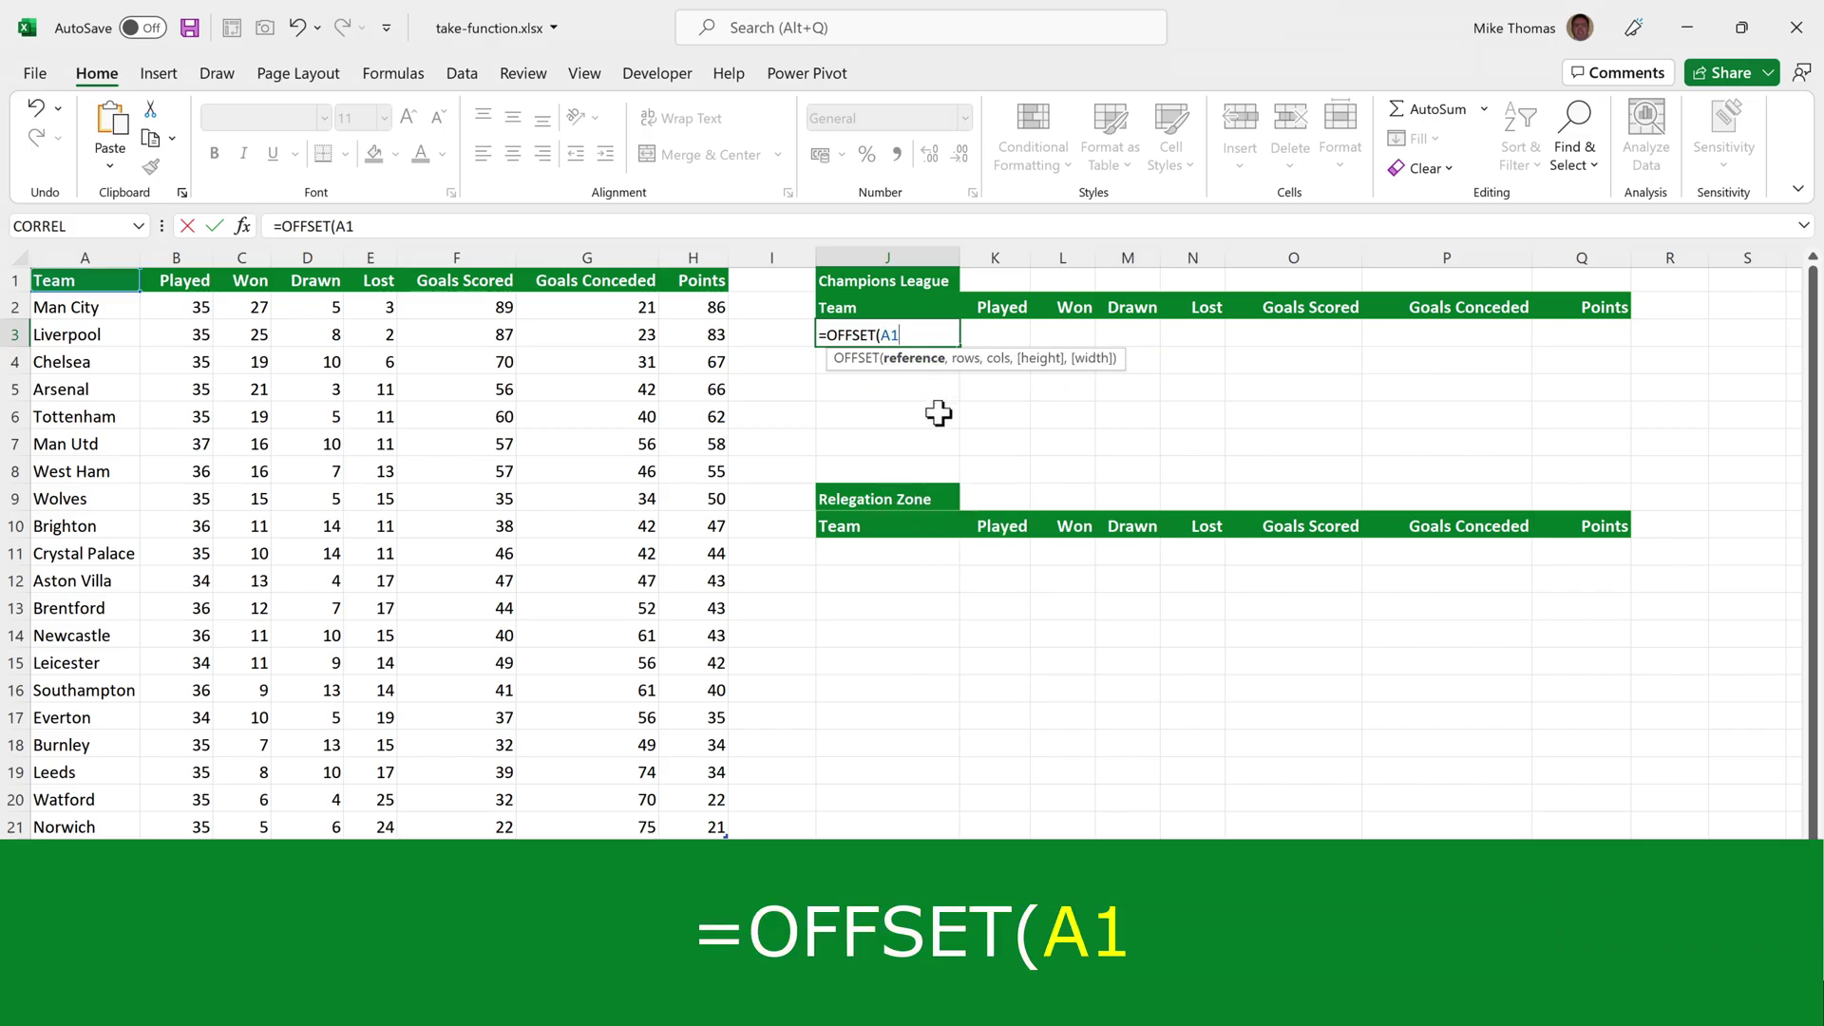
pyautogui.write(',')
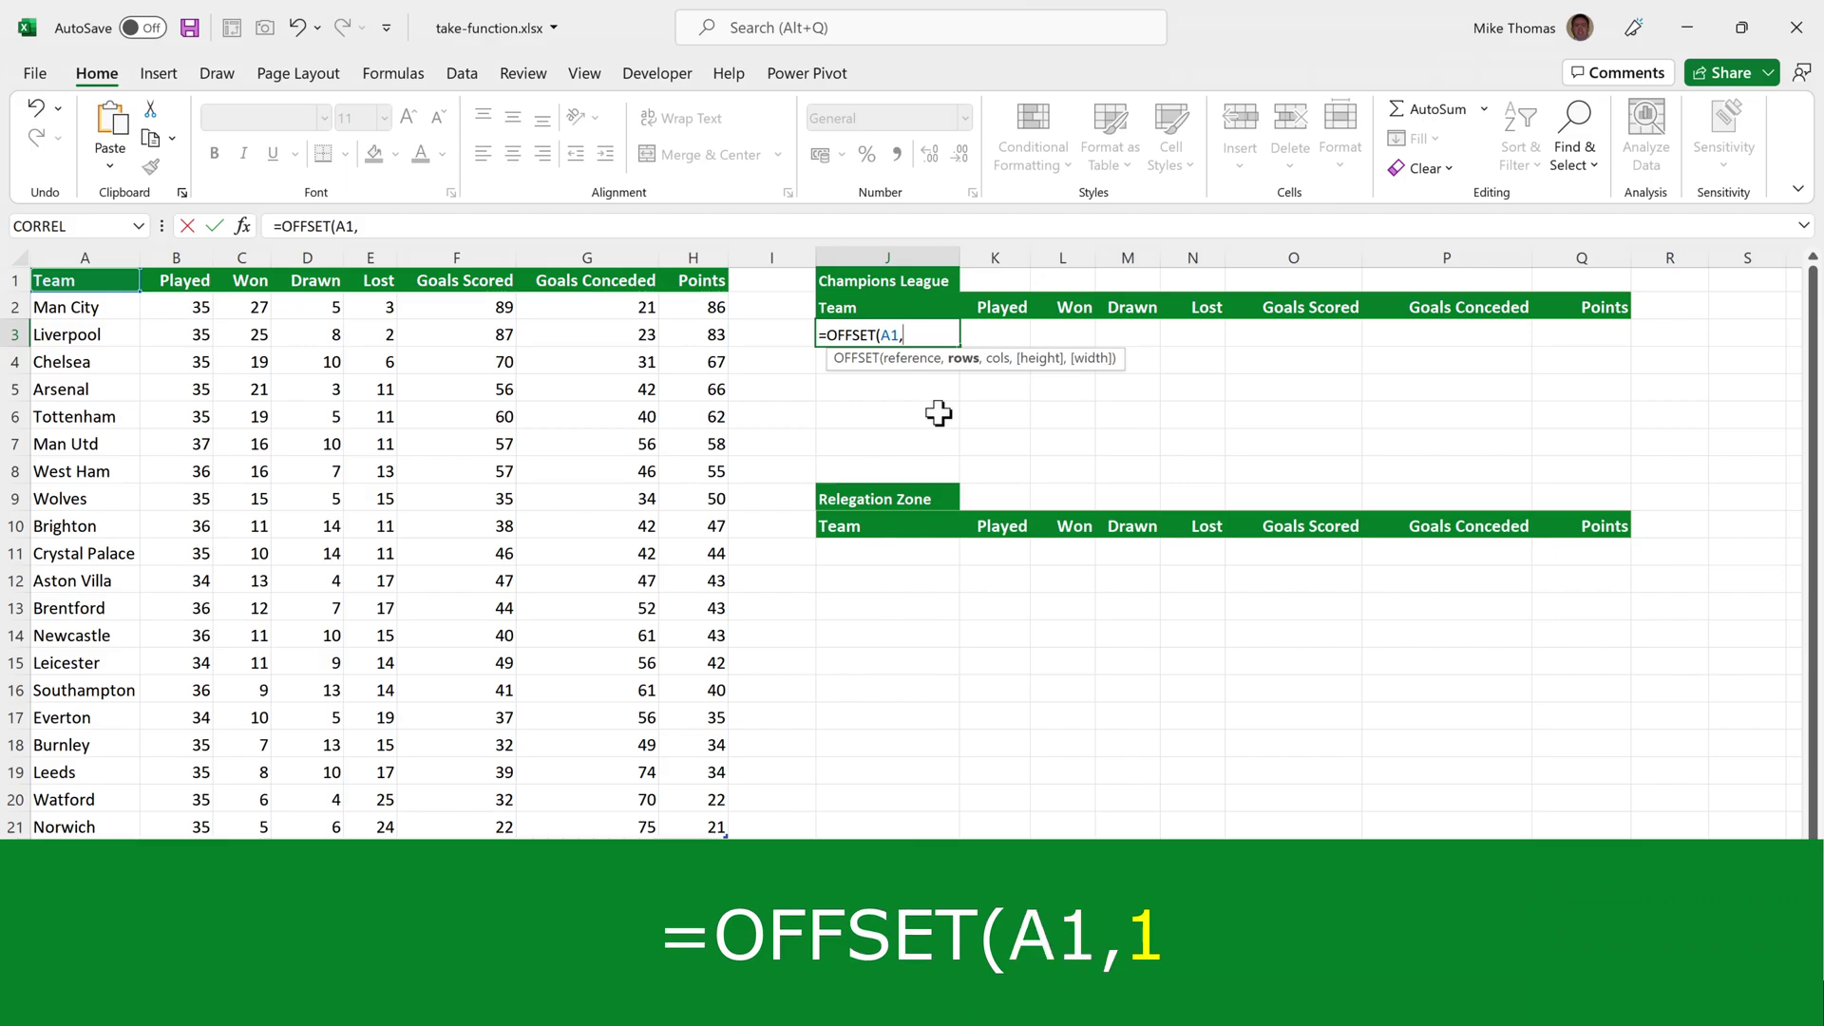
pyautogui.write('1,0')
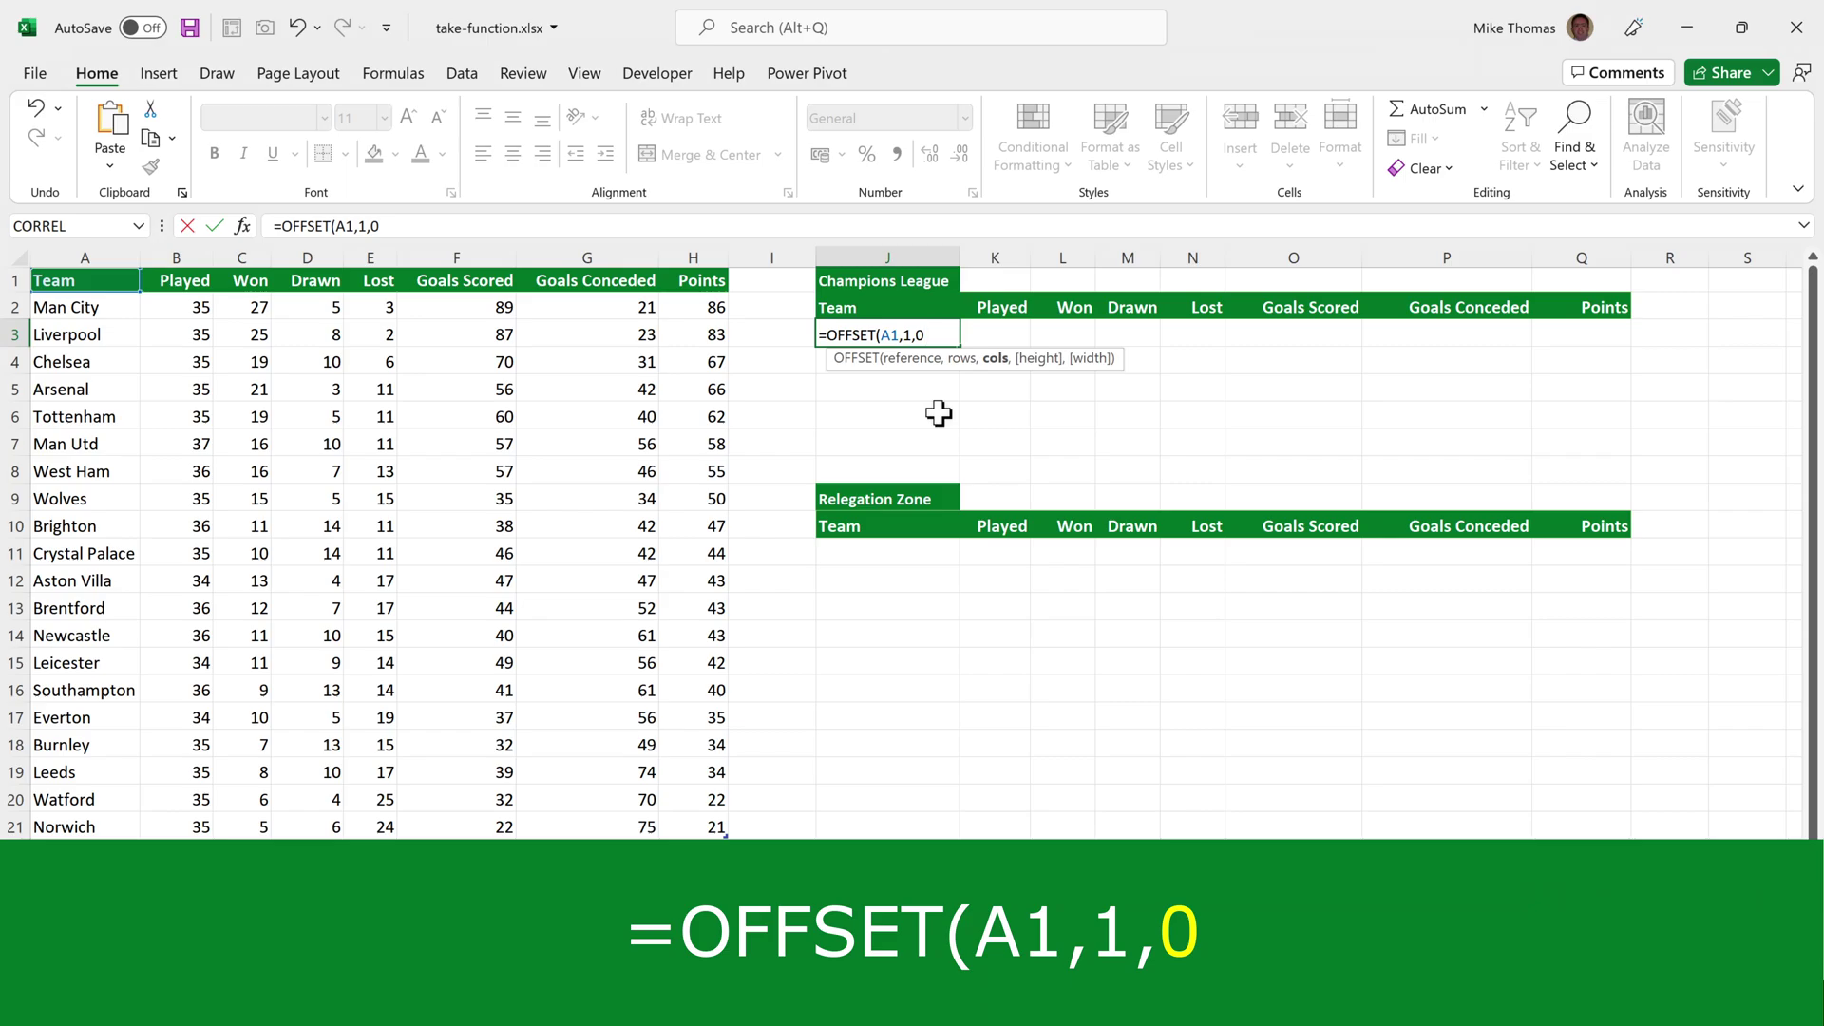
pyautogui.write(',4')
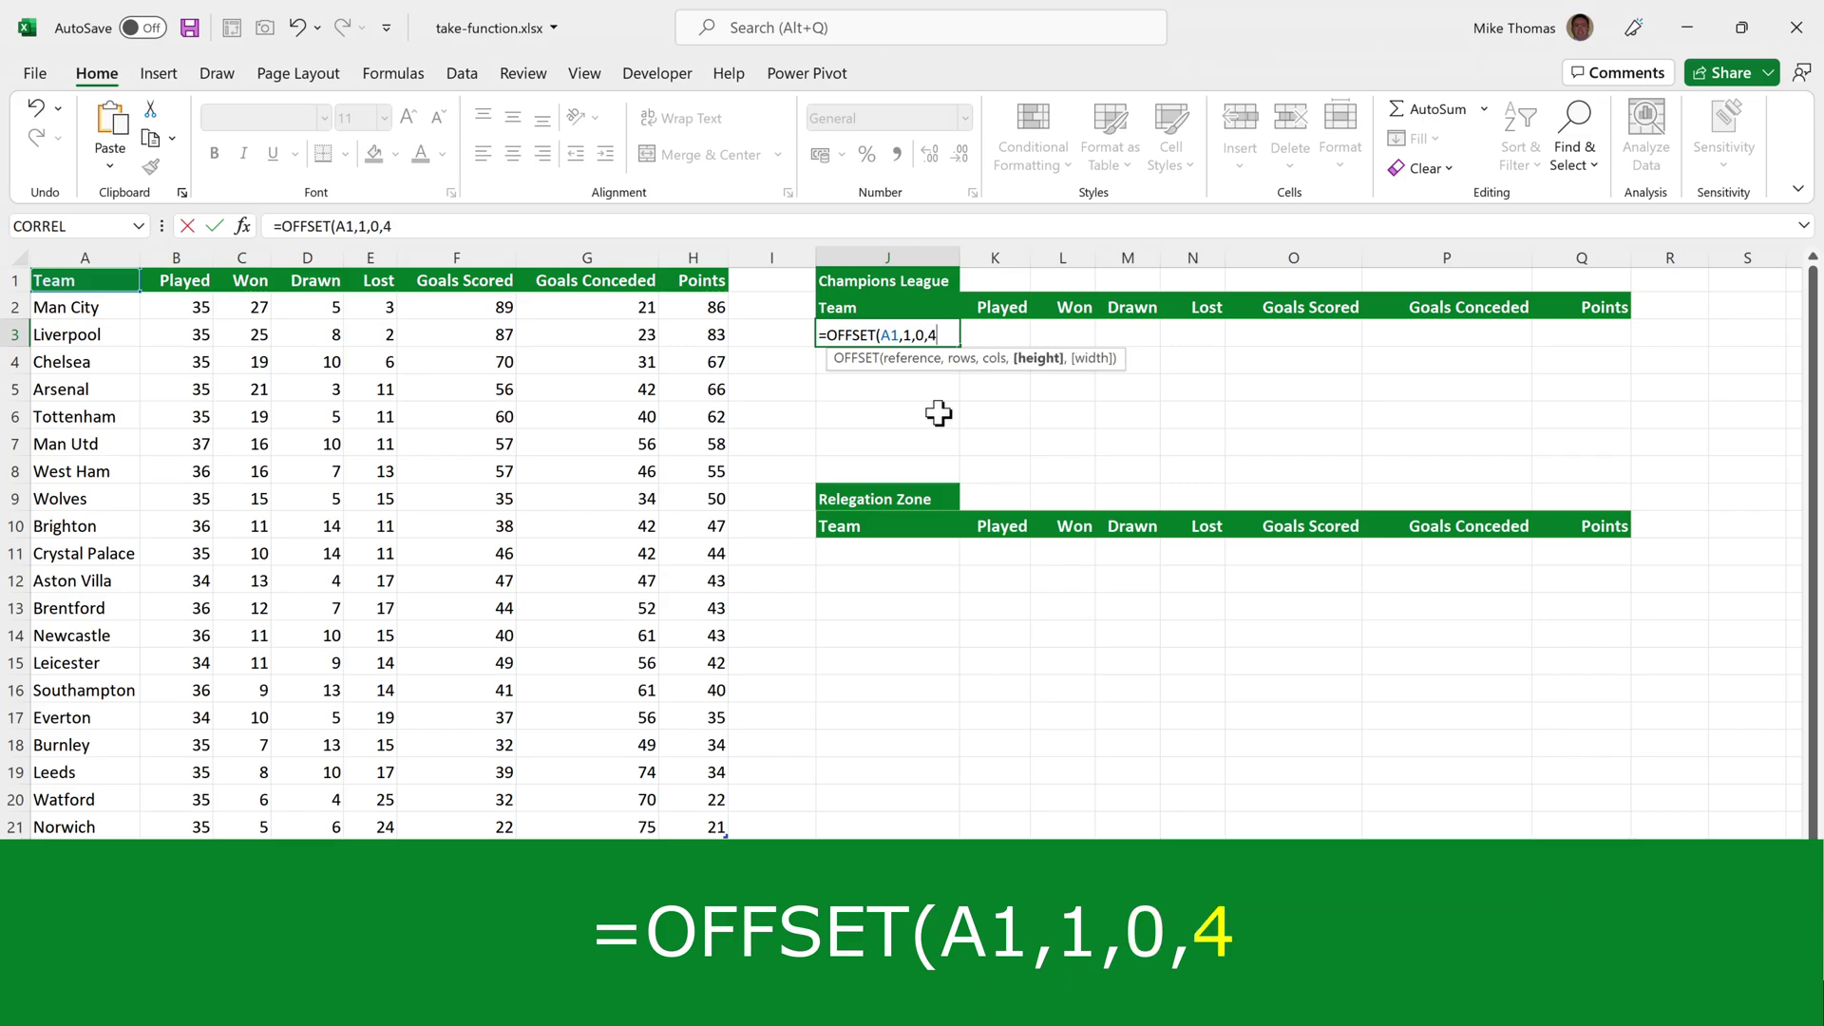
pyautogui.write(',')
pyautogui.write('8')
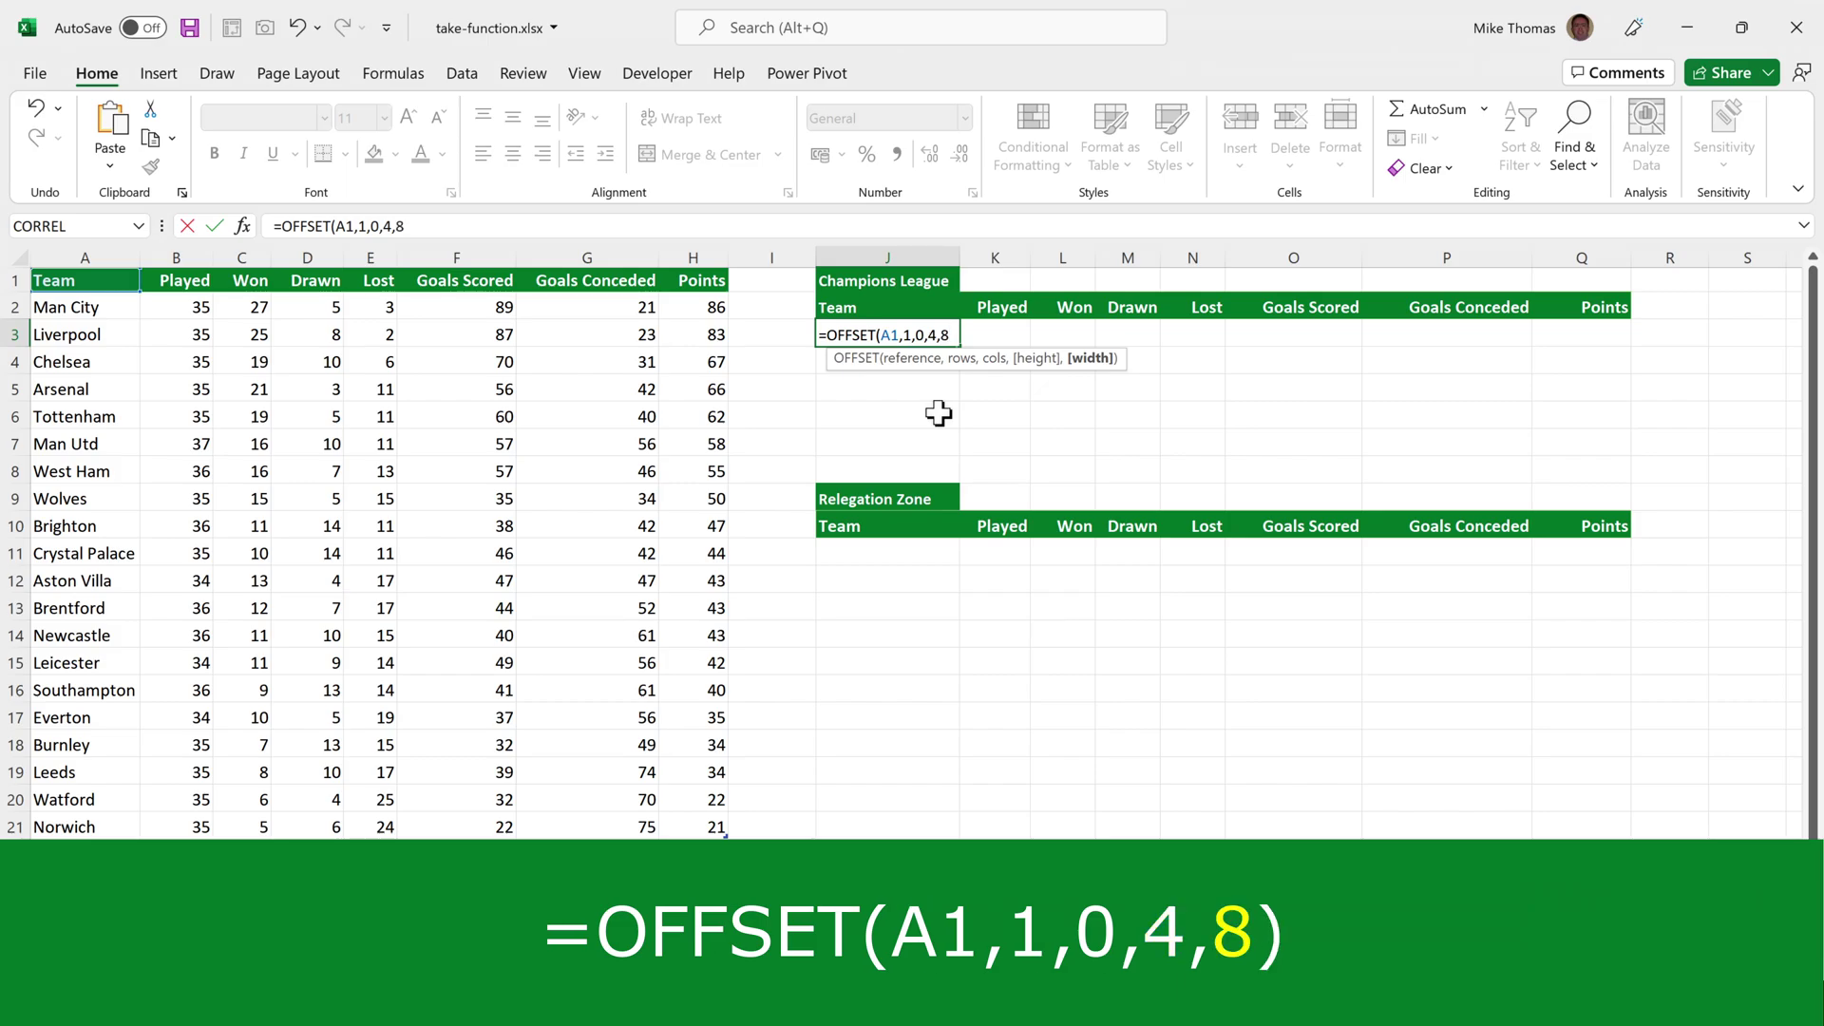
pyautogui.write(')')
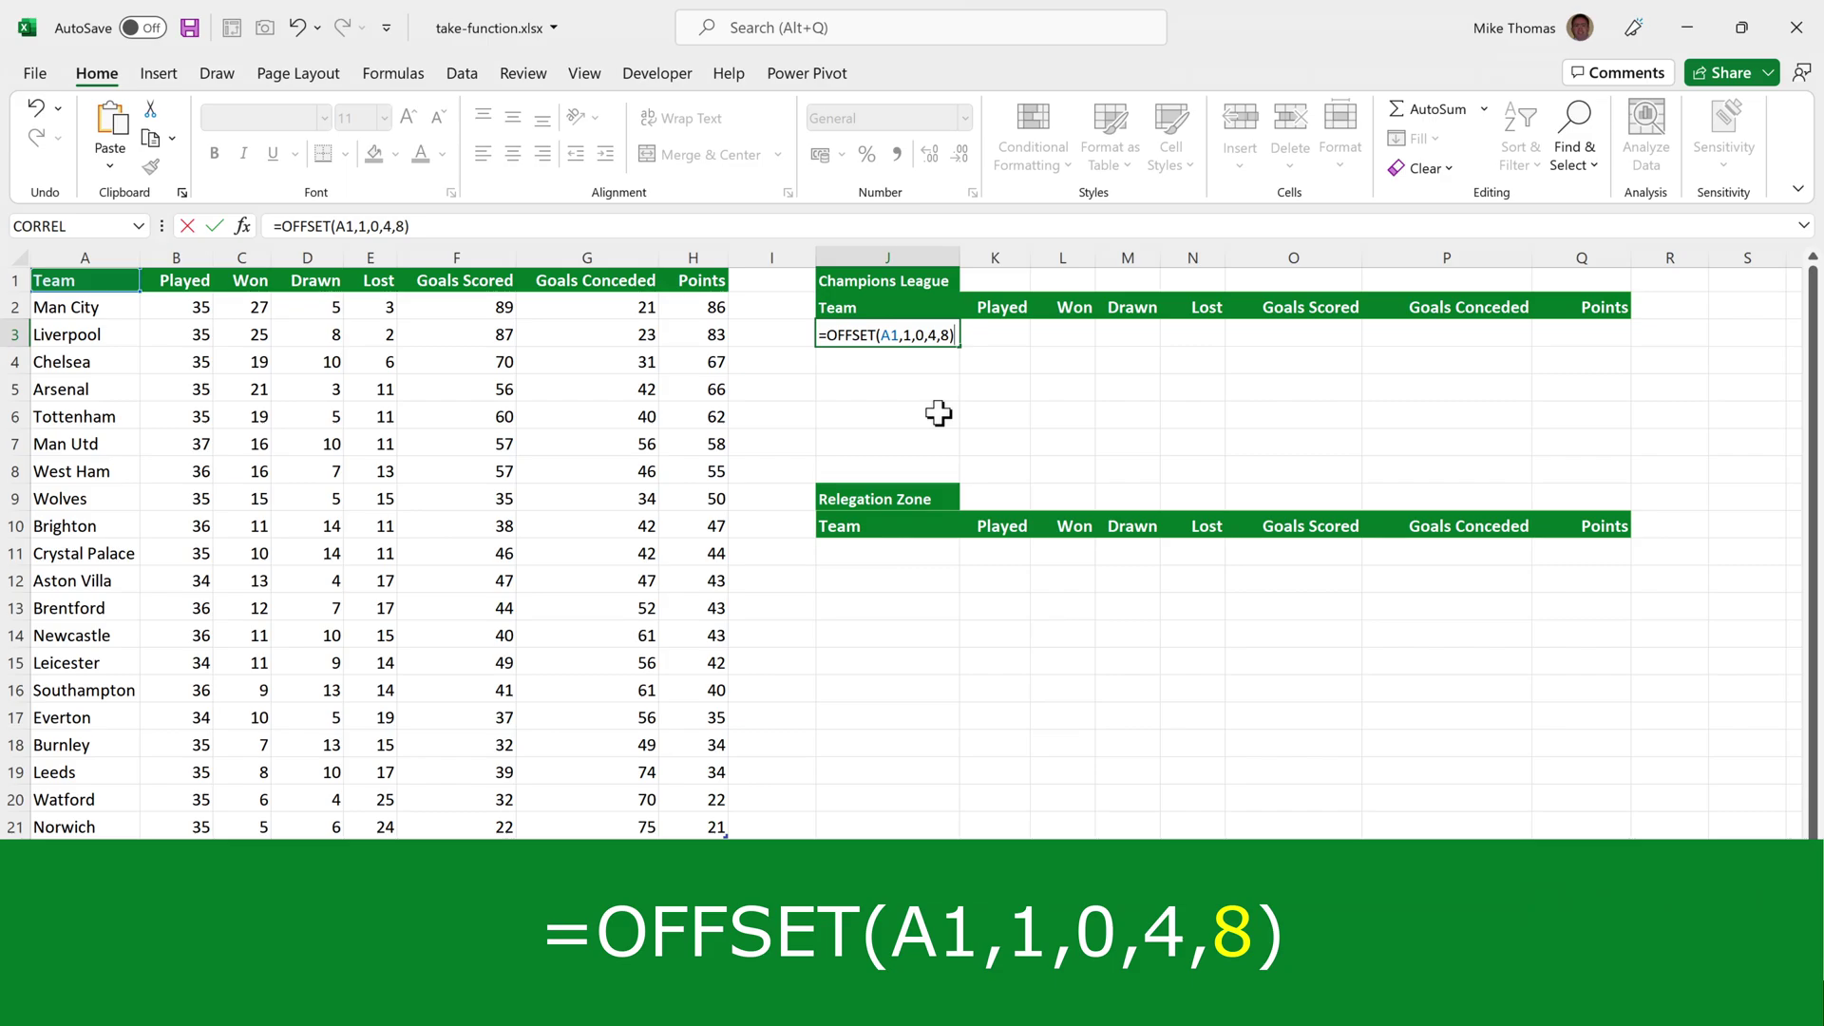
pyautogui.hotkey('ctrl', 'Return')
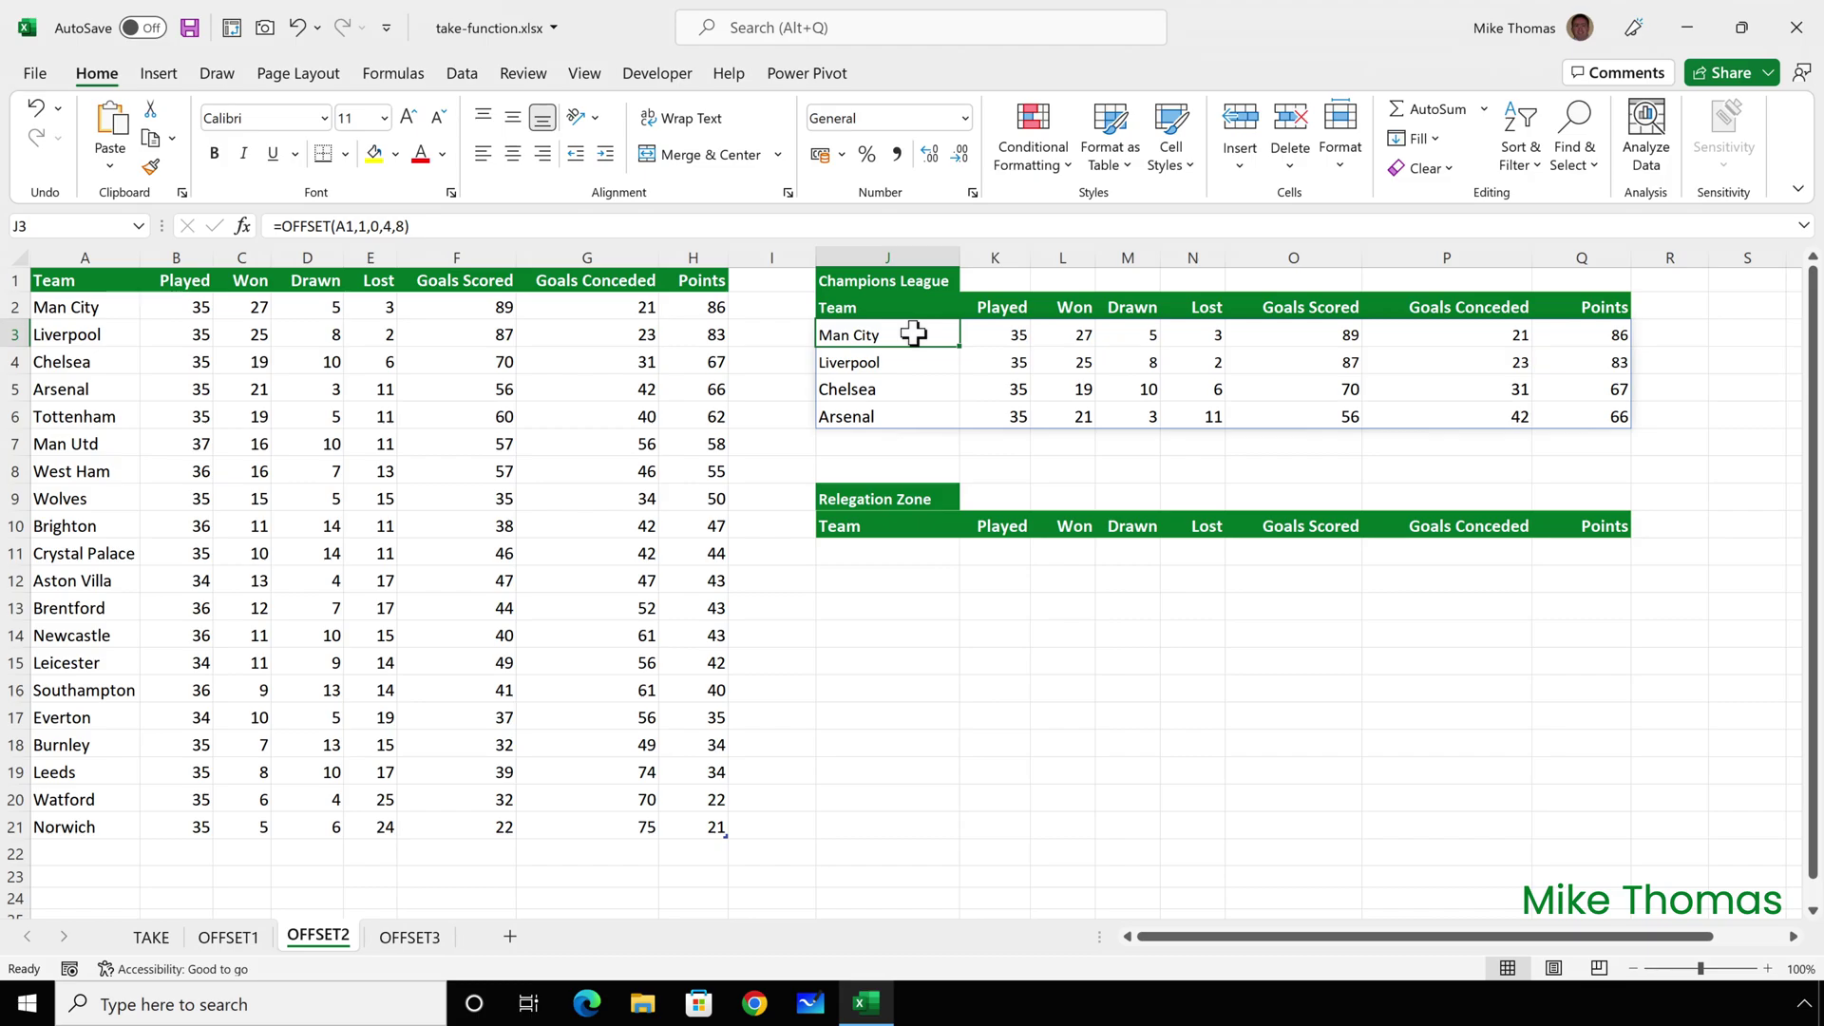
pyautogui.press('Right')
pyautogui.press('Right')
pyautogui.press('Right')
pyautogui.press('Right')
pyautogui.press('Right')
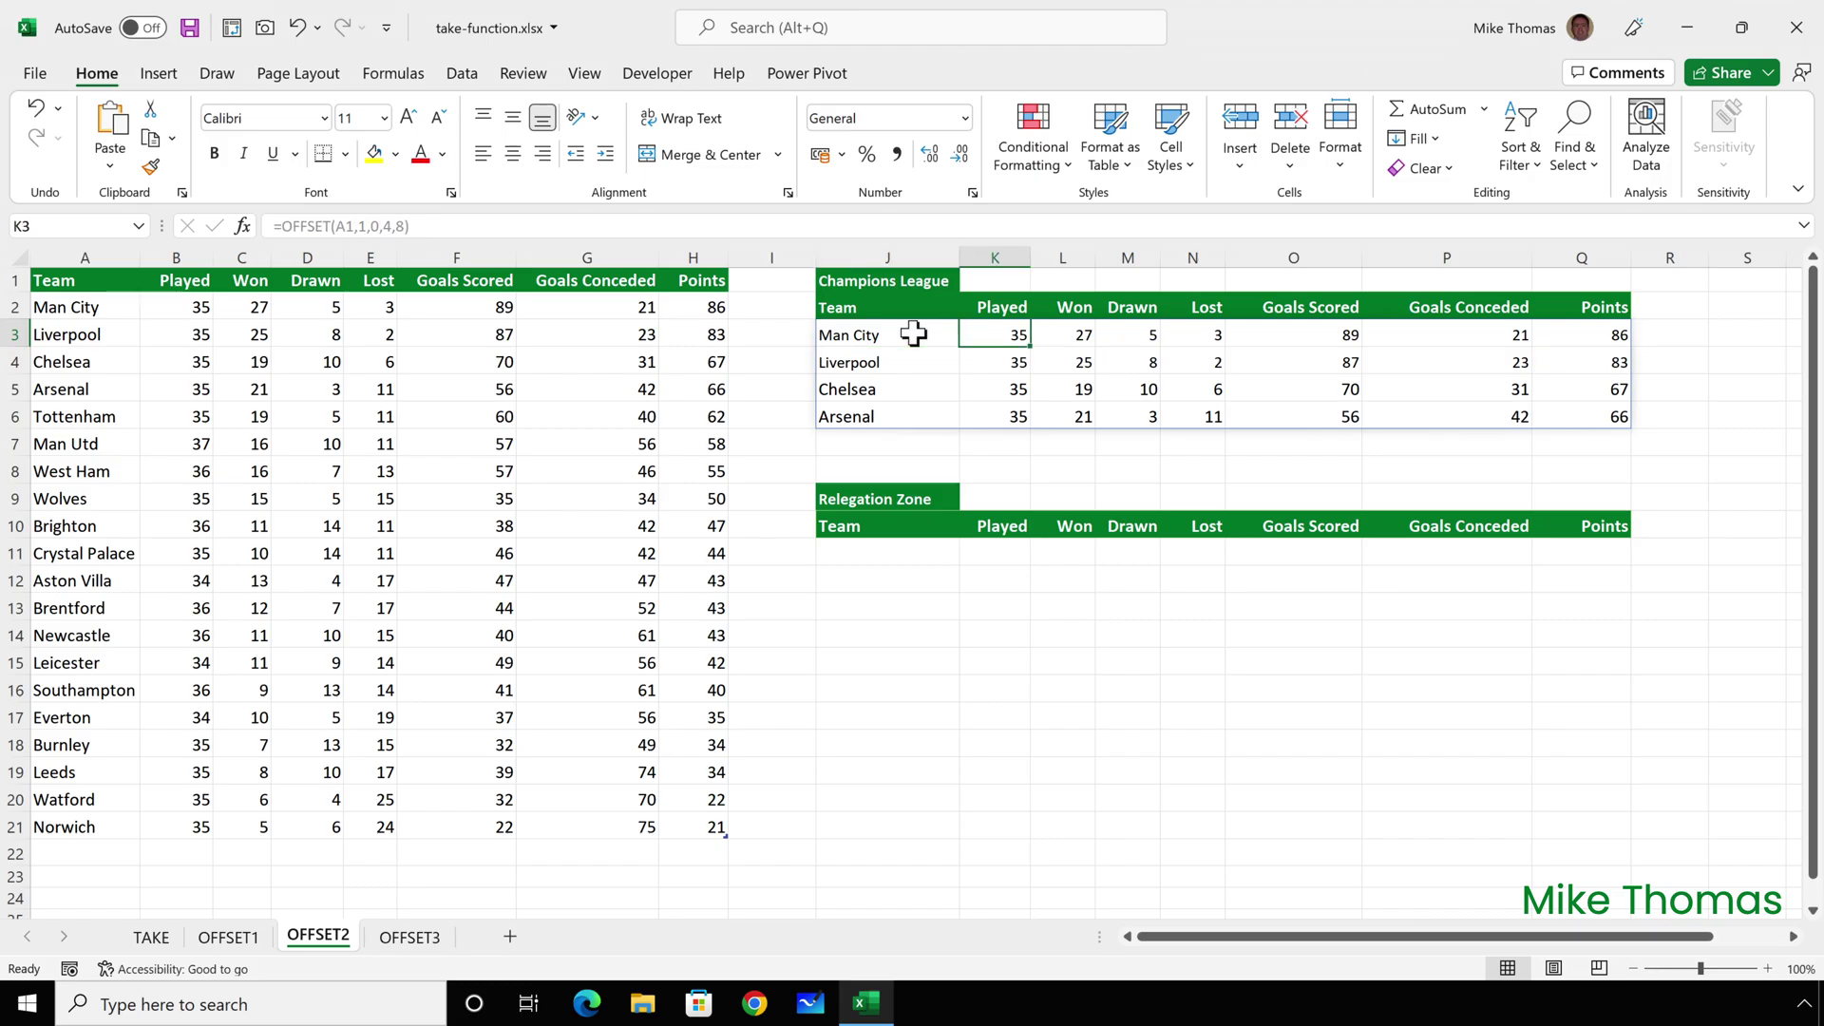
pyautogui.press('Right')
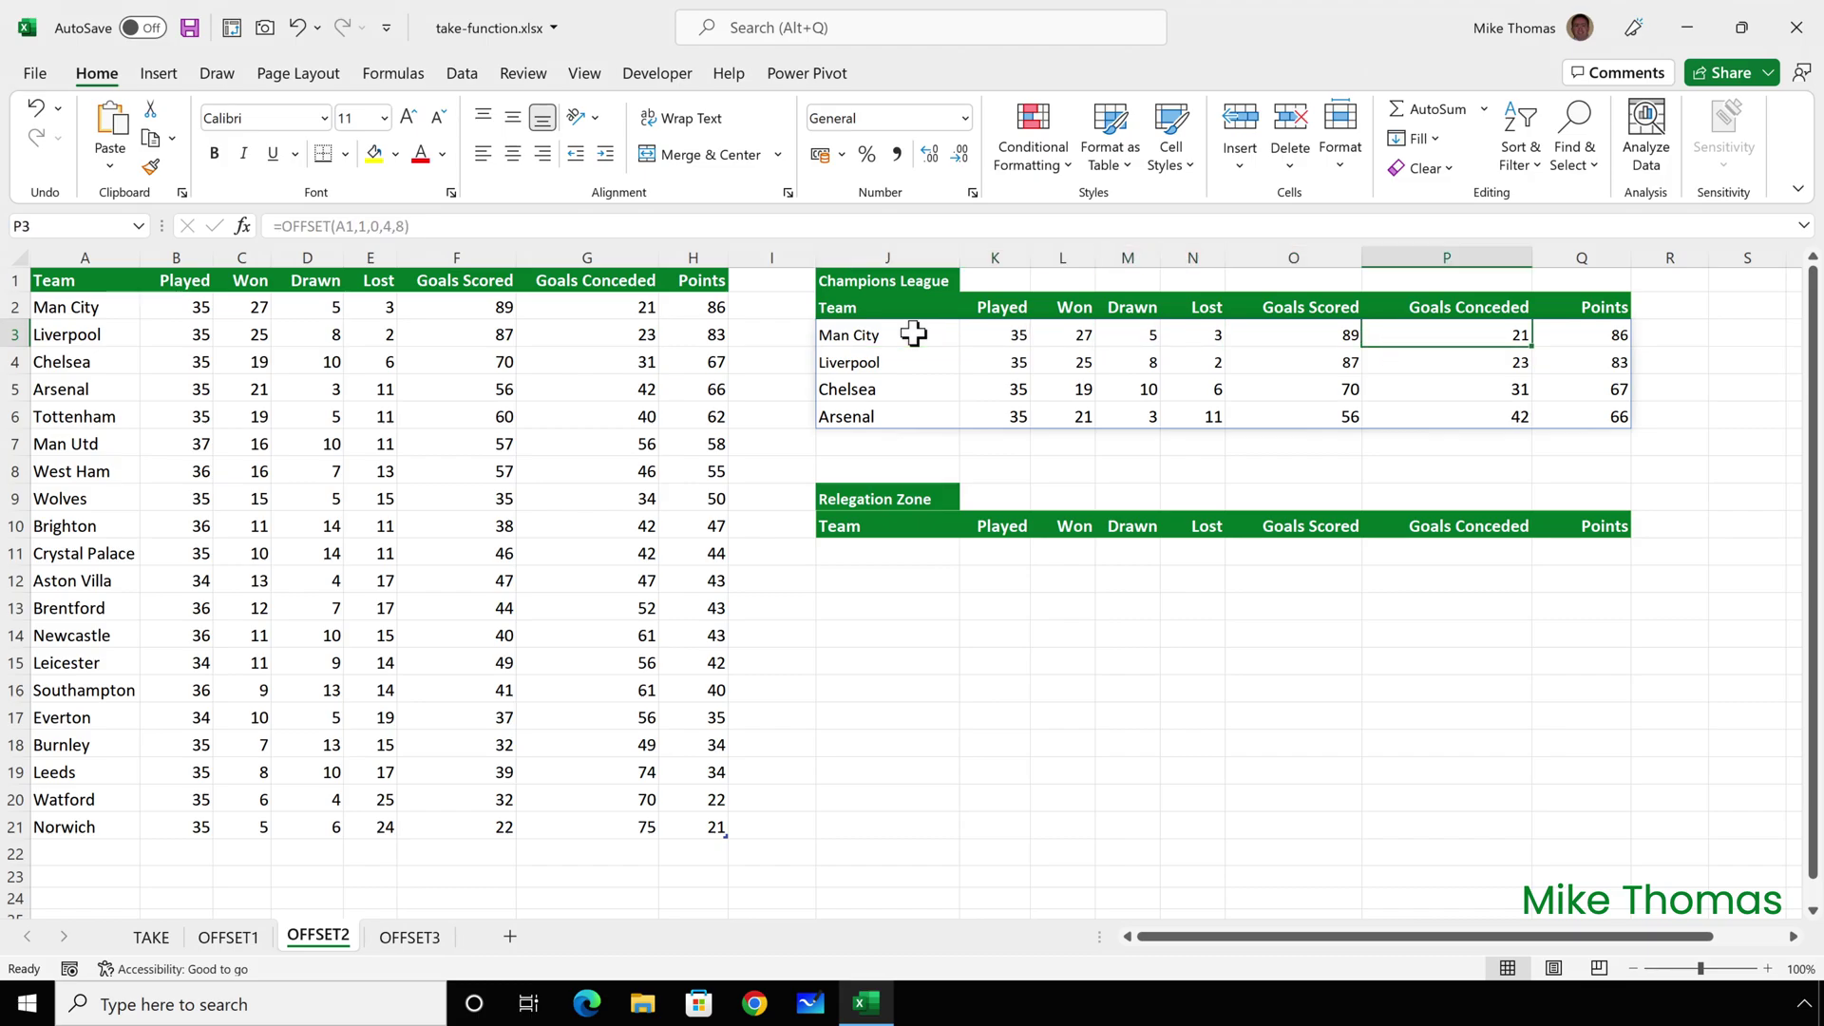
pyautogui.press('Right')
pyautogui.press('Right')
pyautogui.press('Left')
pyautogui.press('Left')
pyautogui.press('Left')
pyautogui.press('Left')
pyautogui.press('Left')
pyautogui.press('Left')
pyautogui.press('Left')
pyautogui.press('Left')
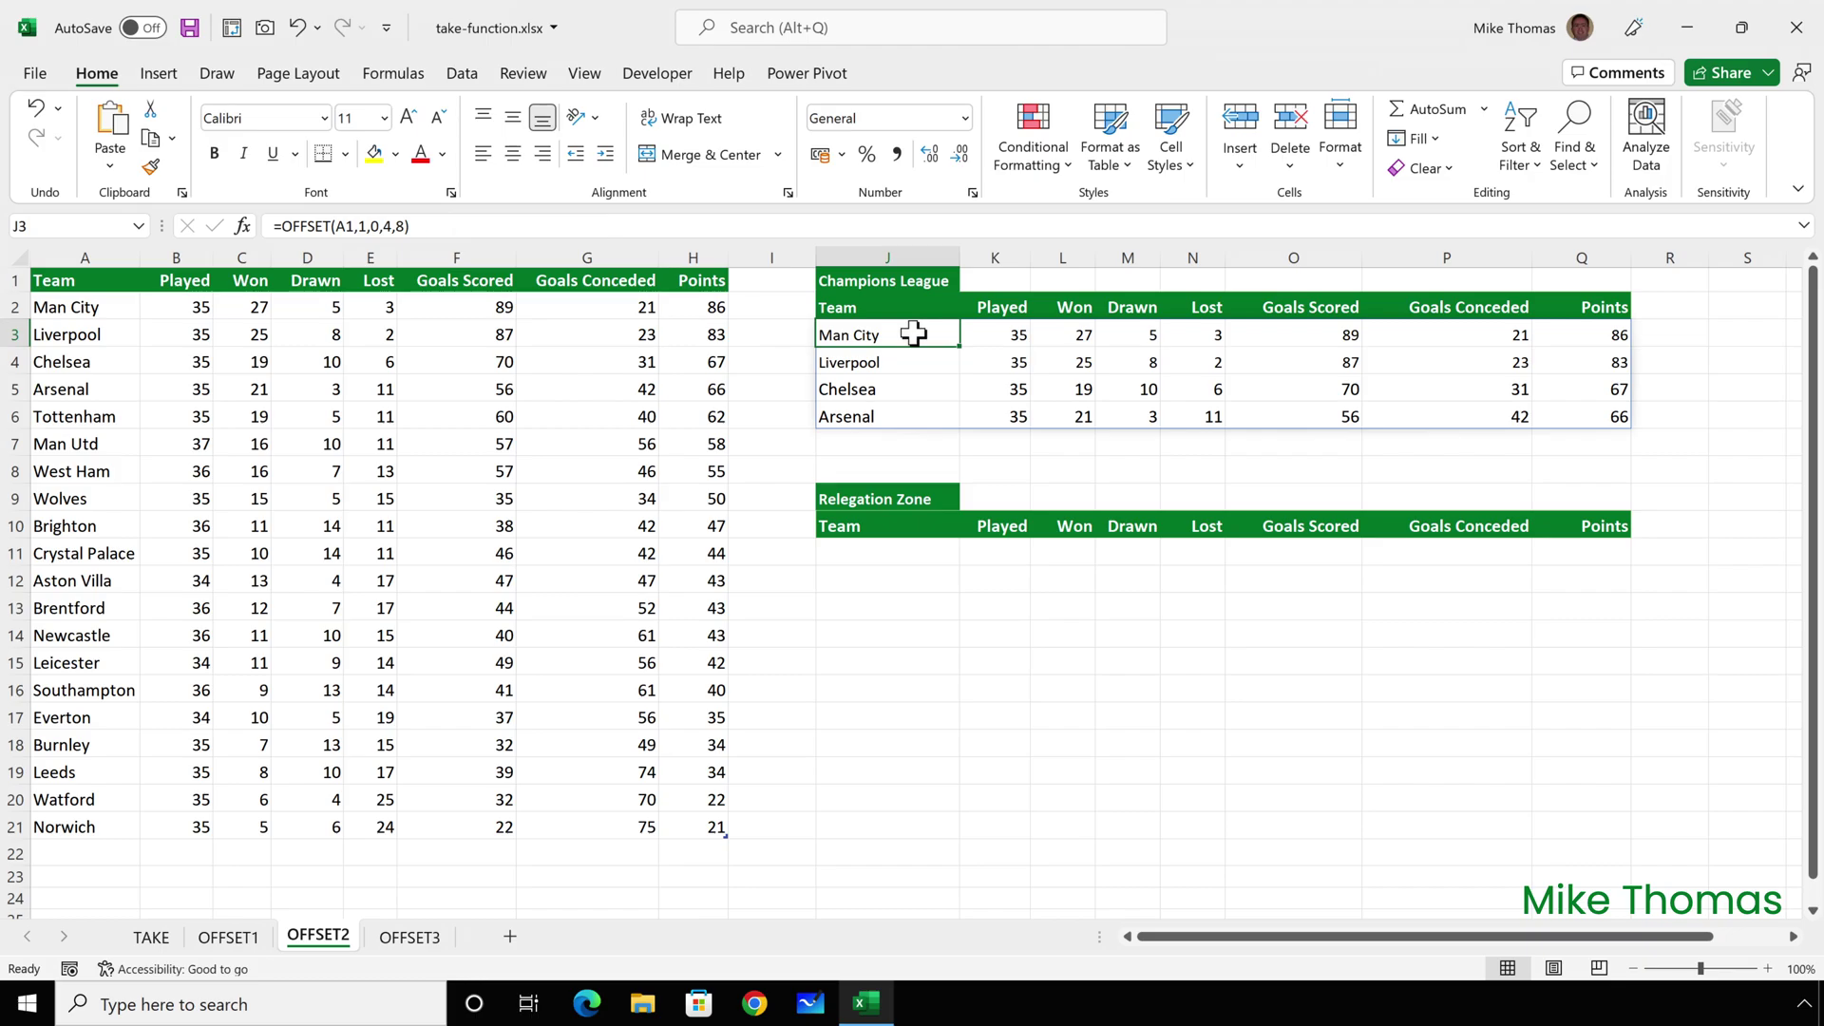
# Enter =OFFSET(A1,18,0,3,8) in J11 to spill the bottom three teams
pyautogui.click(878, 551)
pyautogui.write('=off')
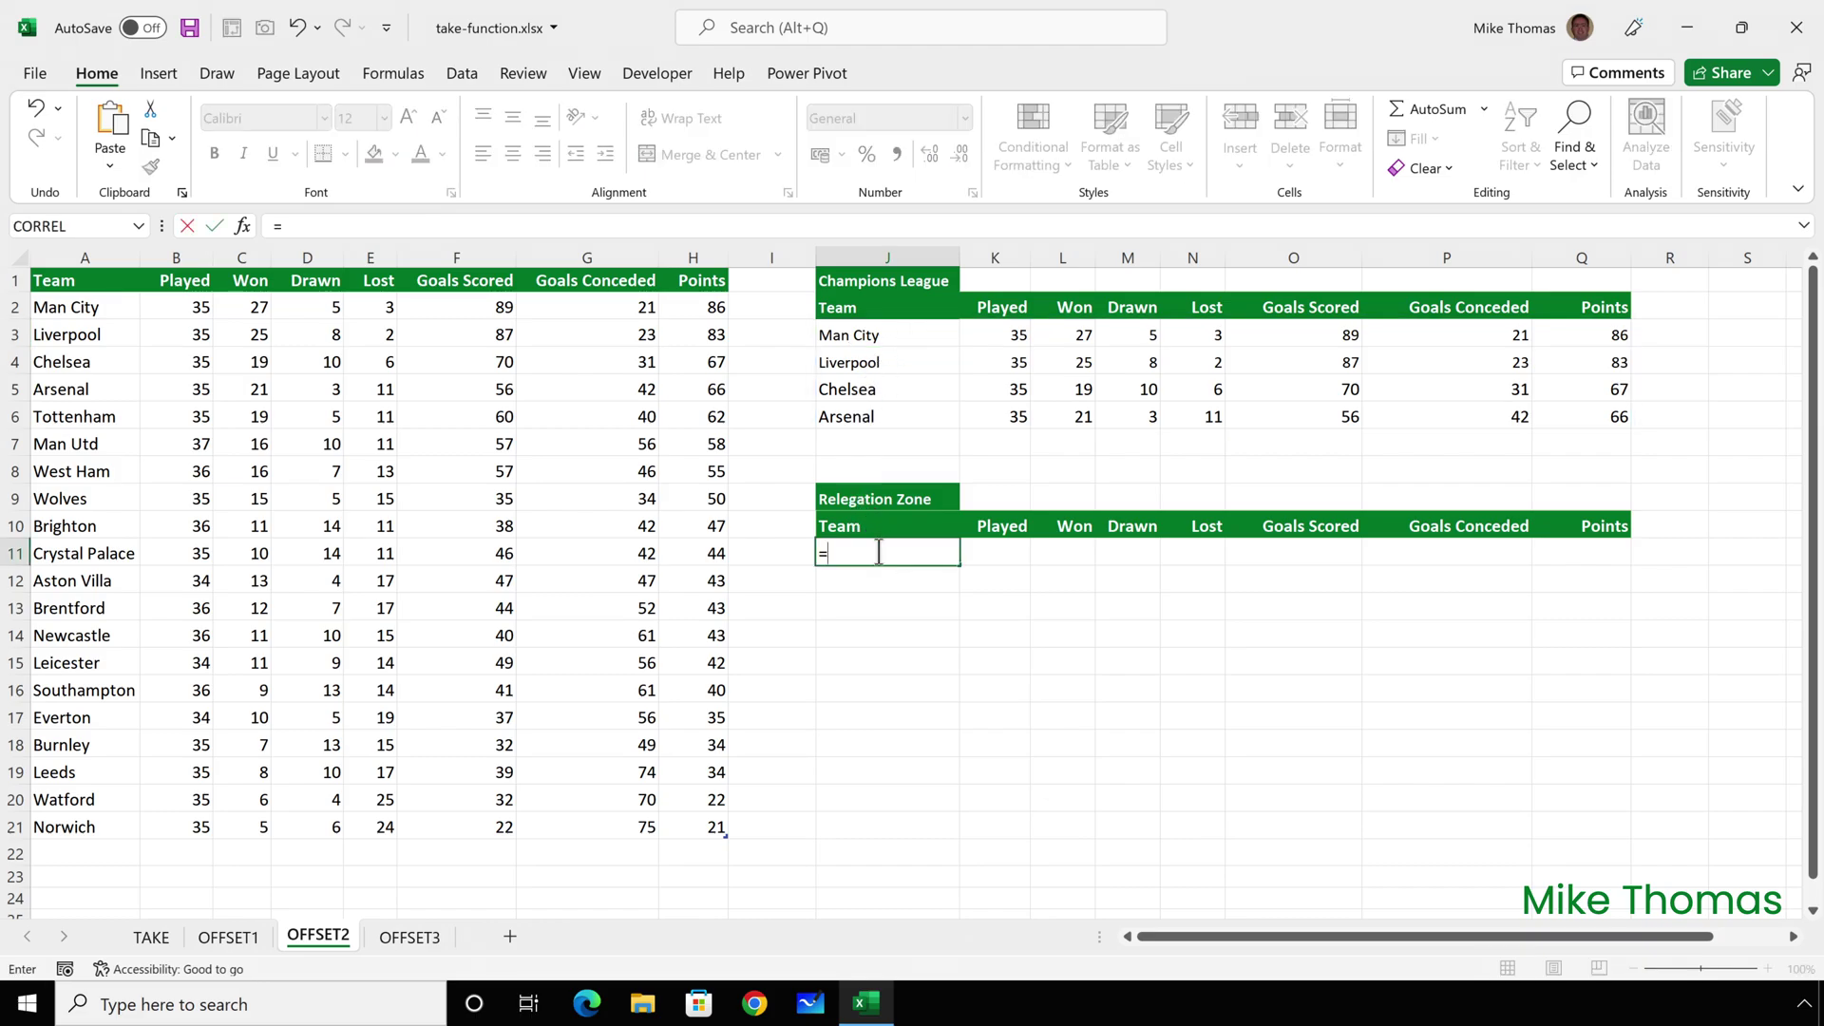
pyautogui.press('Tab')
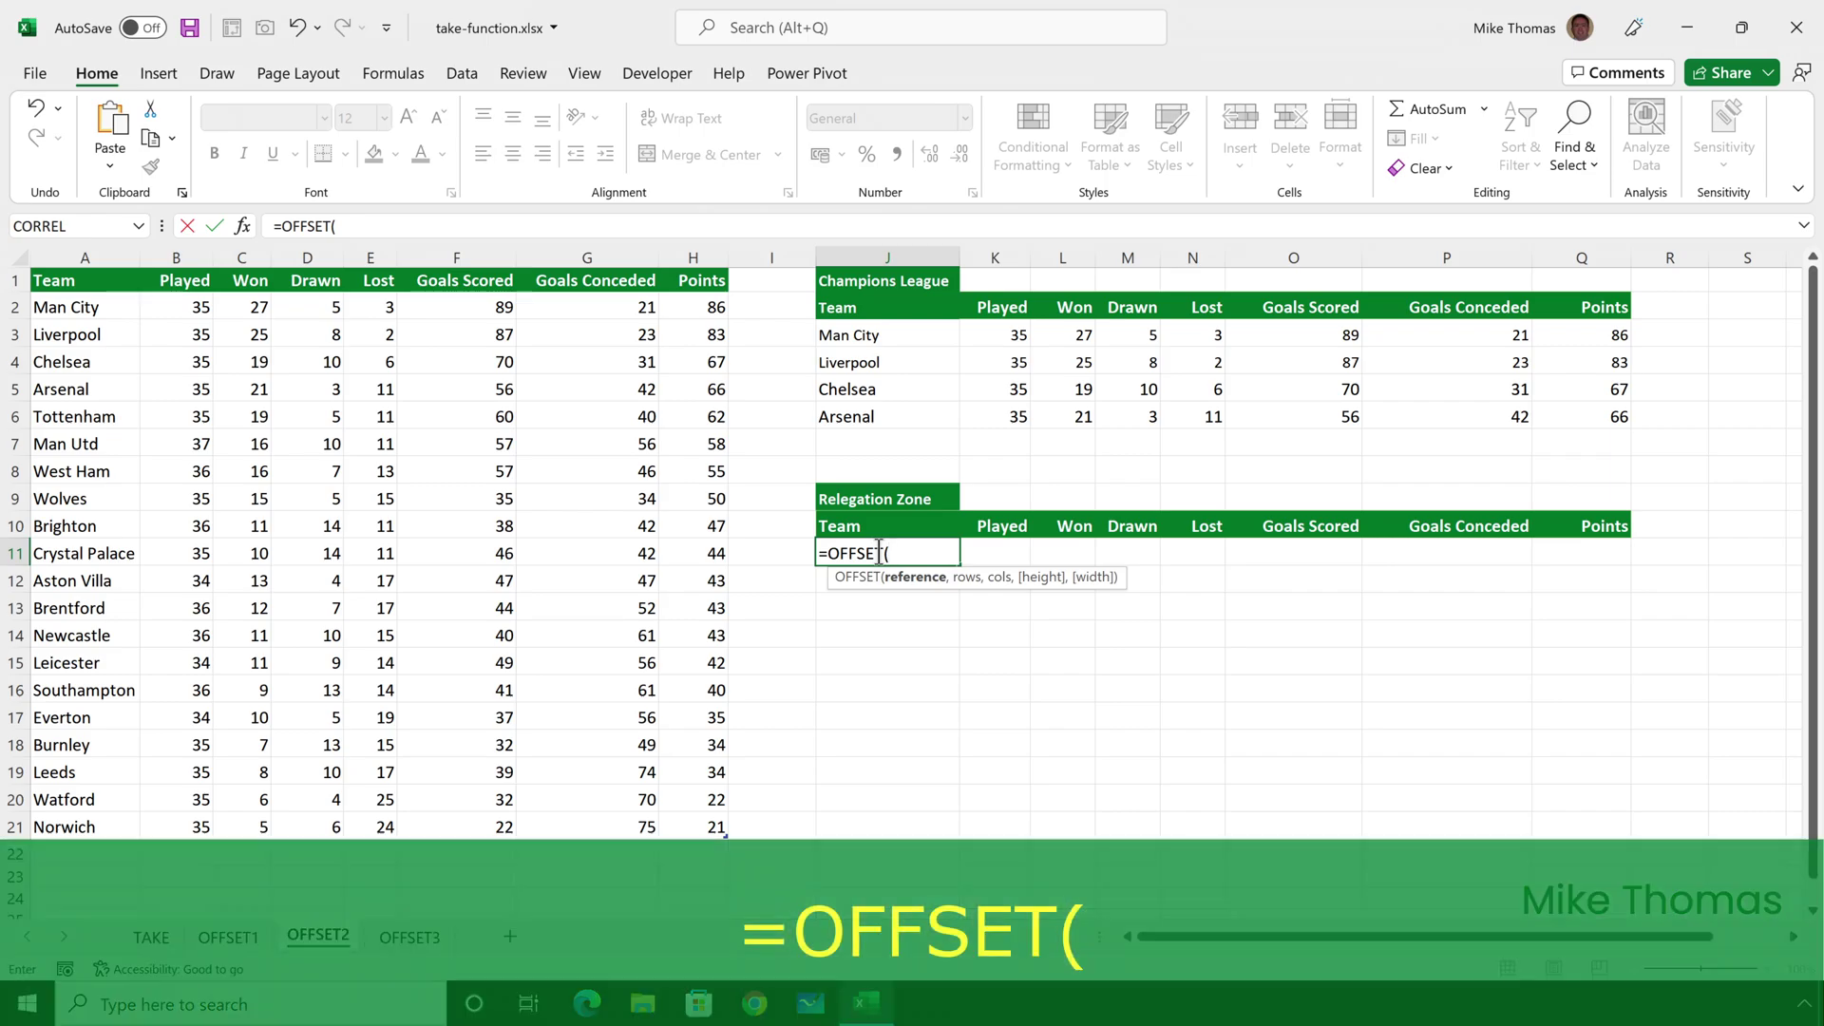
pyautogui.write('A1,')
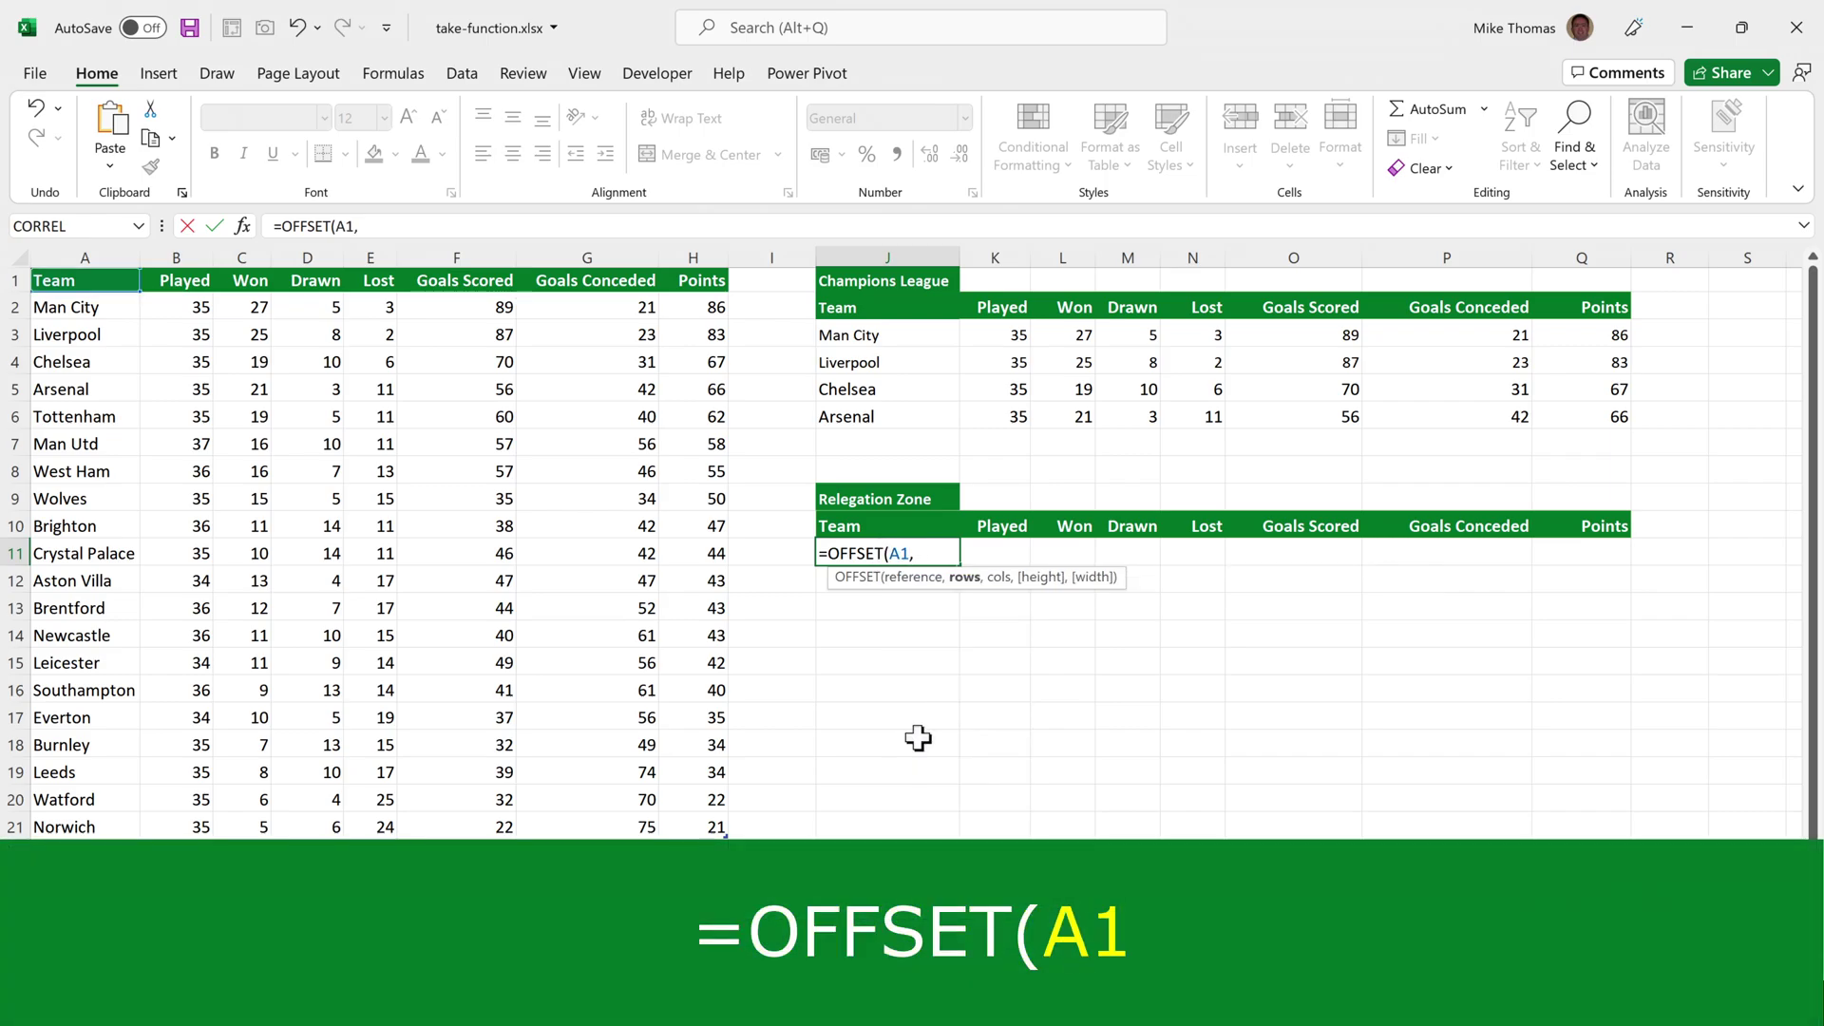
pyautogui.write('18')
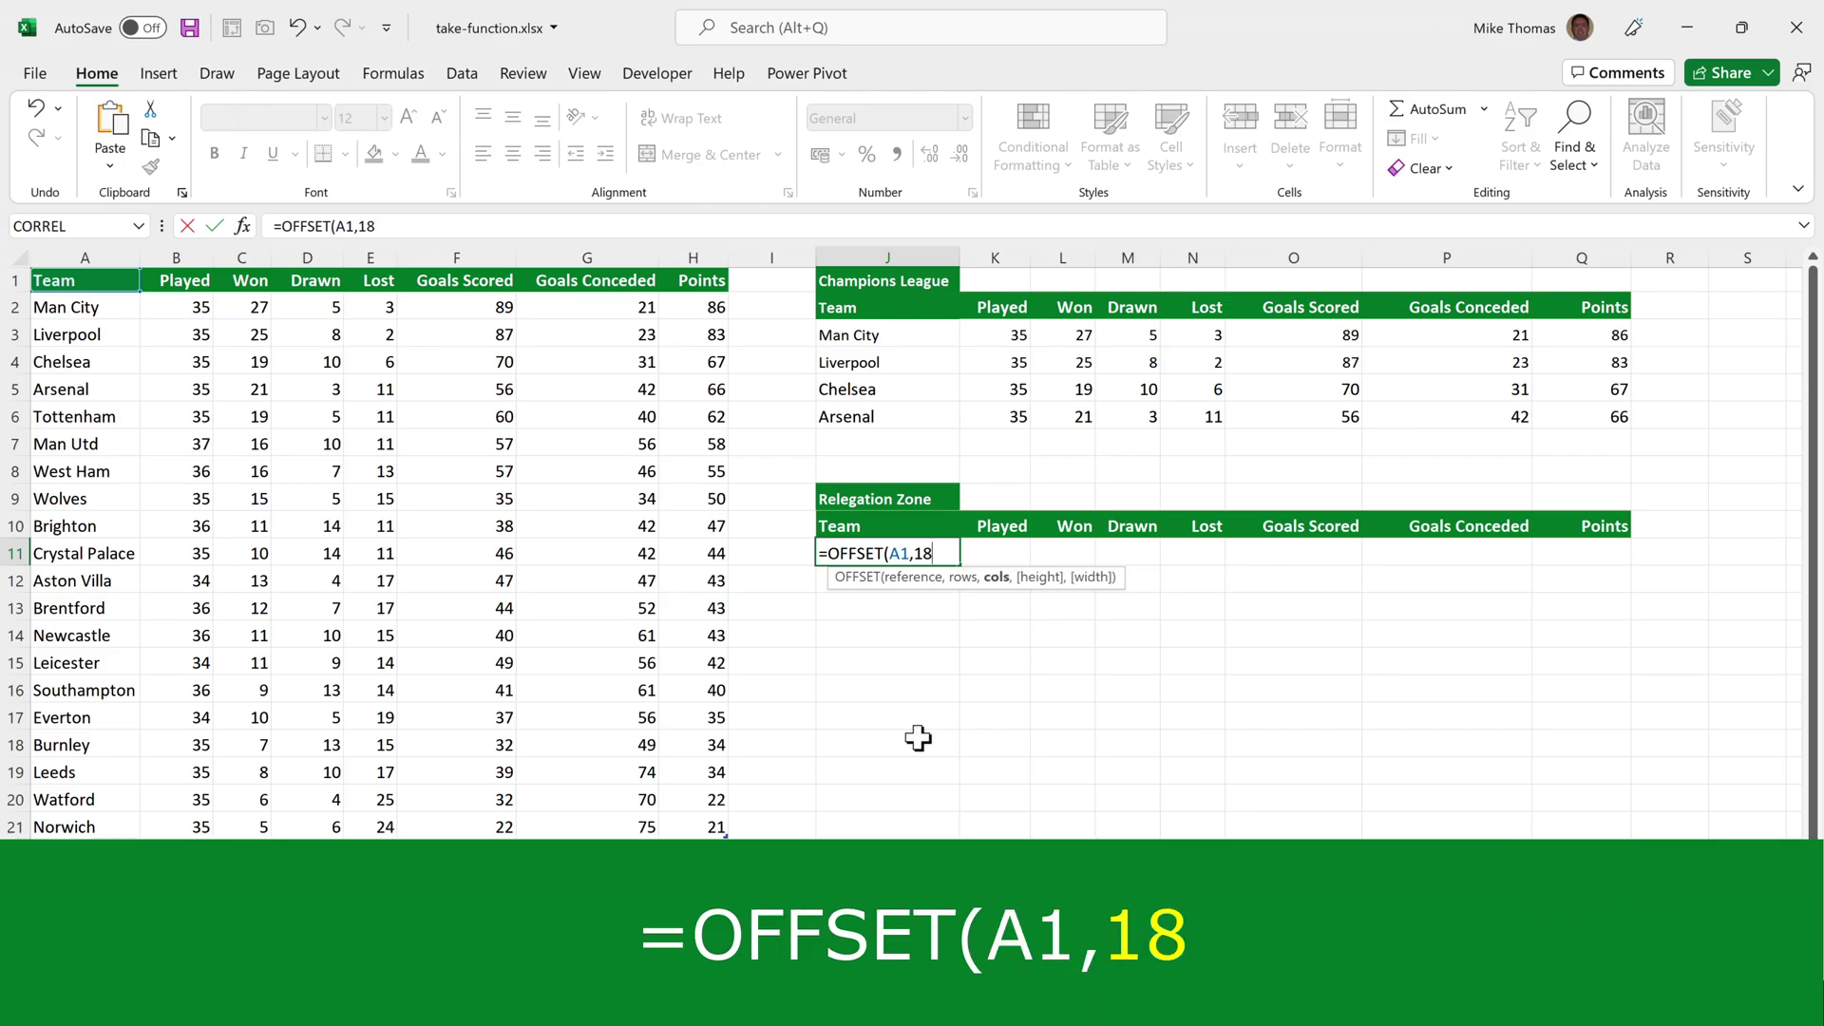
pyautogui.write(',0')
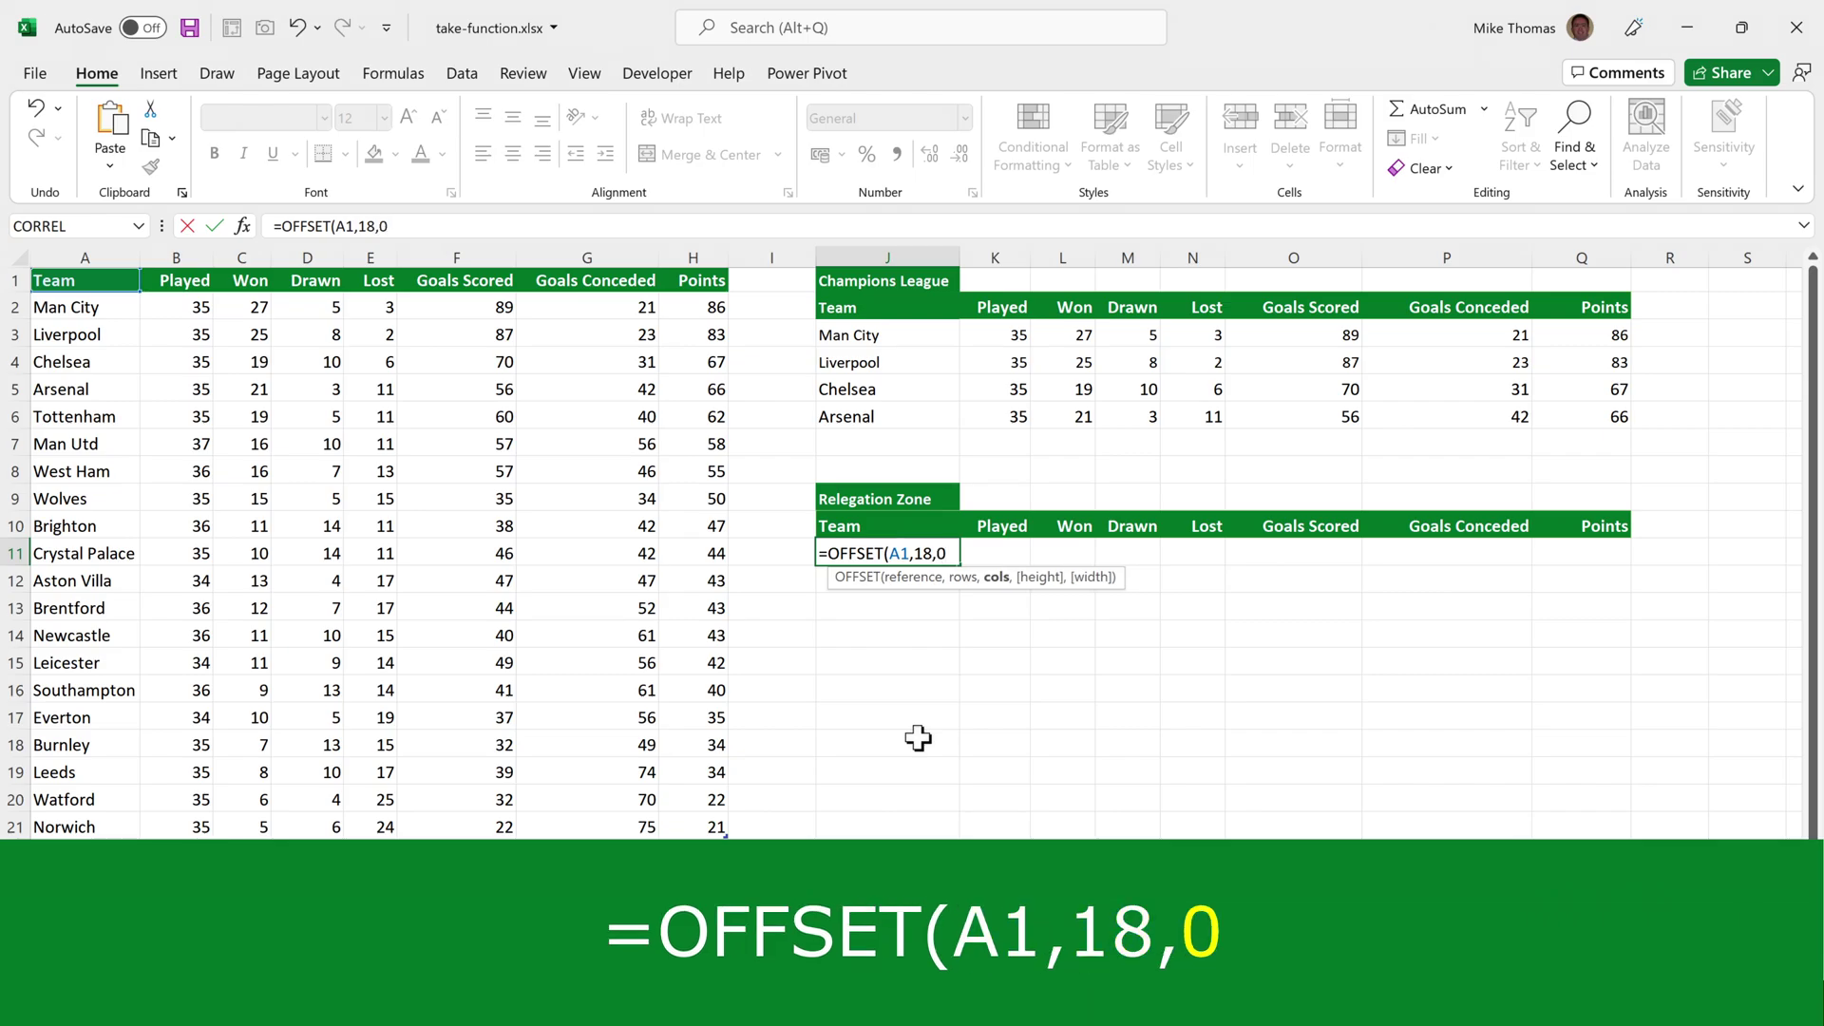
pyautogui.write(',3,')
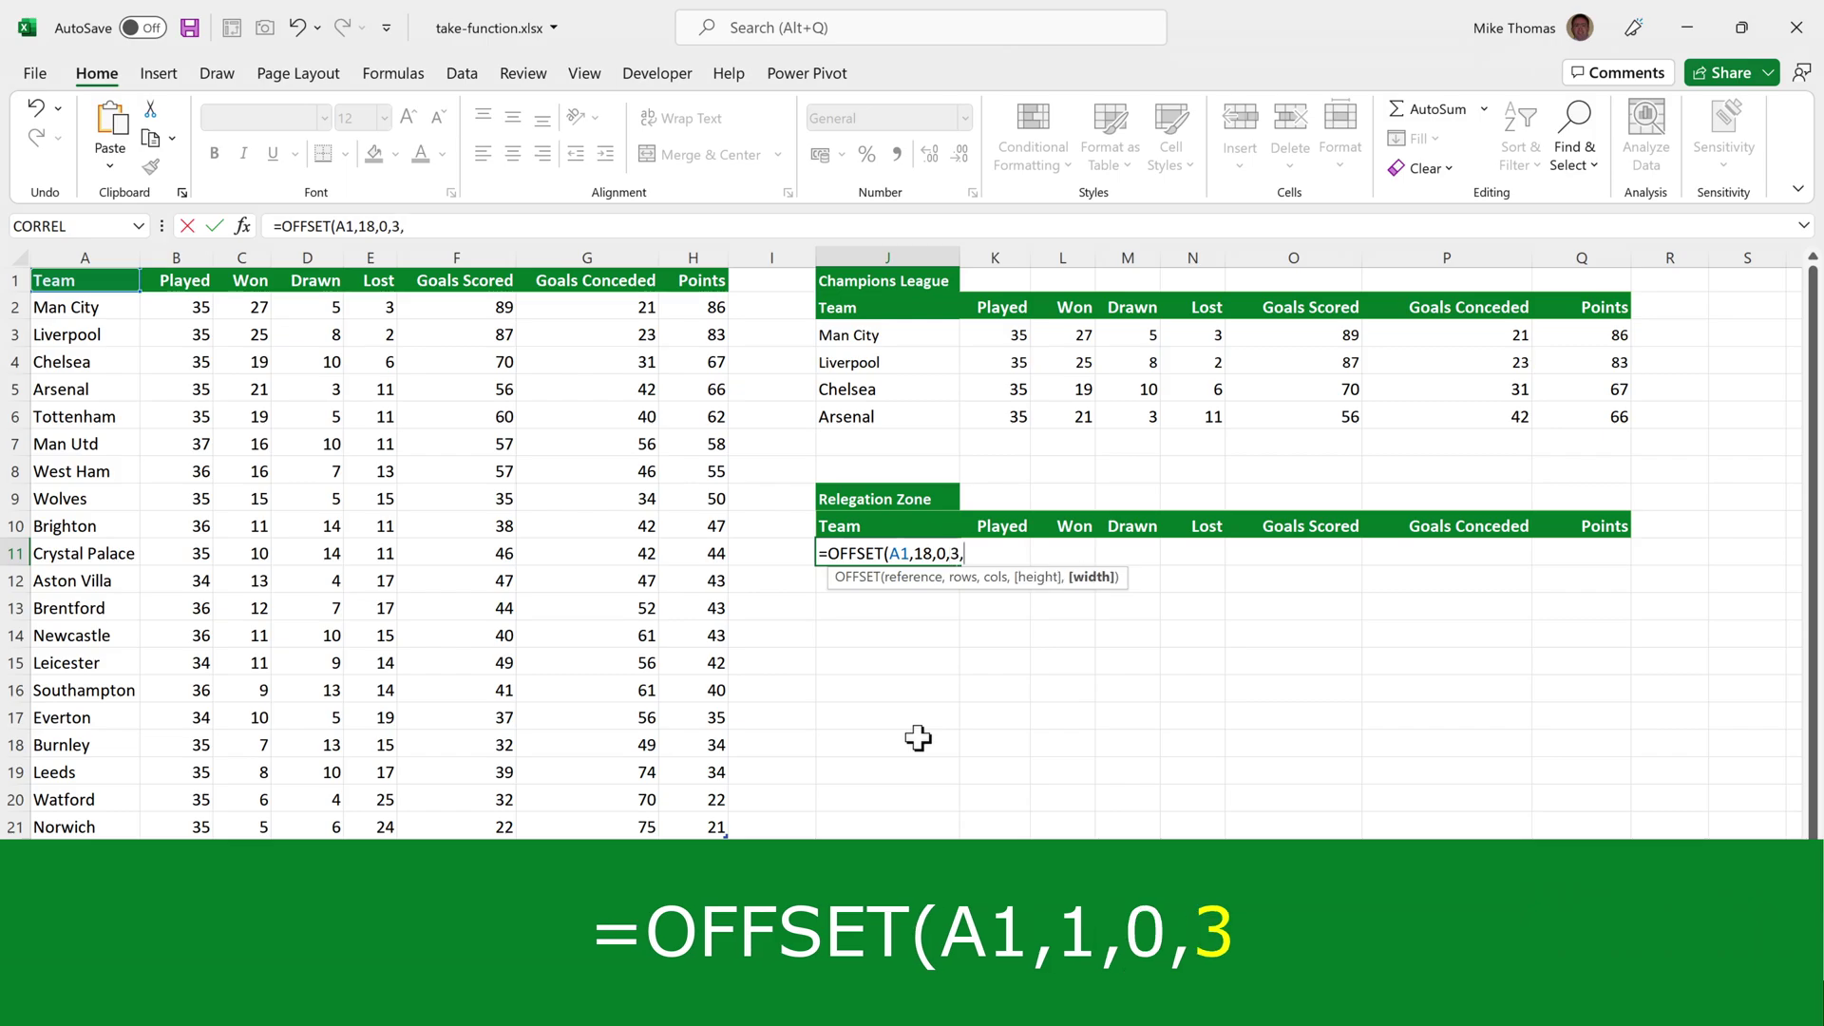
pyautogui.write('8')
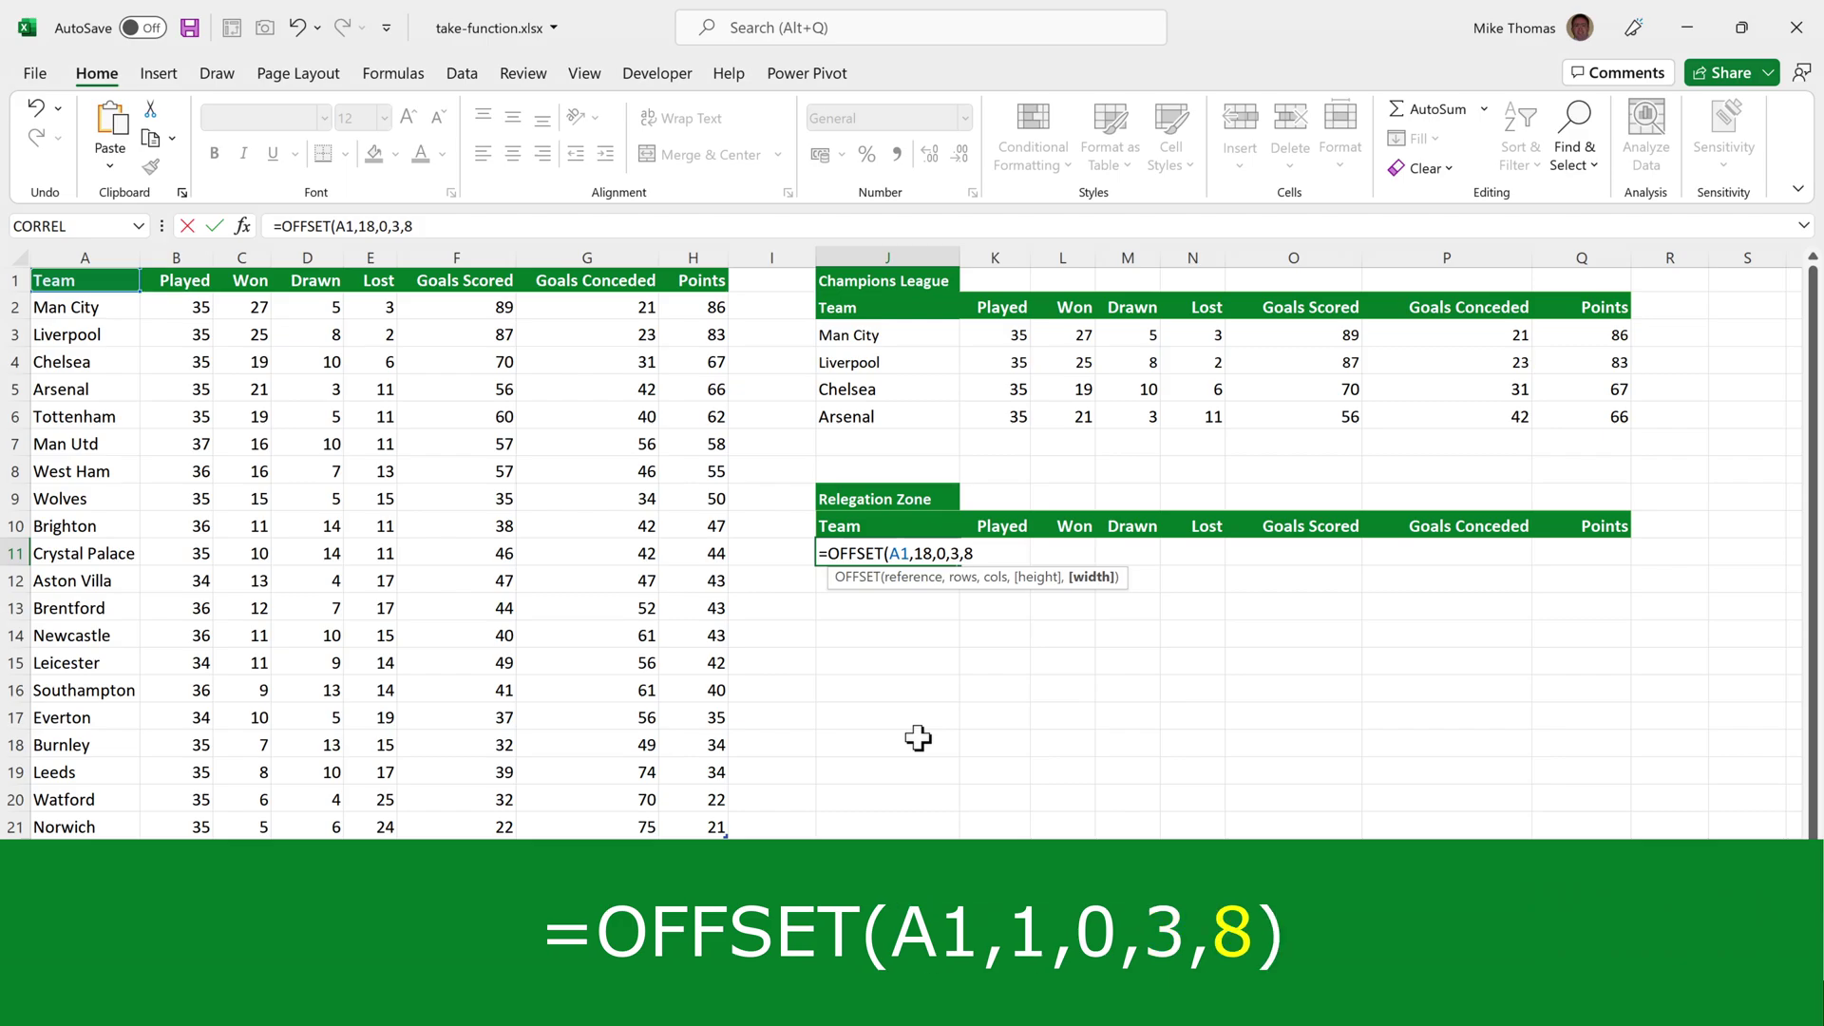
pyautogui.hotkey('ctrl', 'Return')
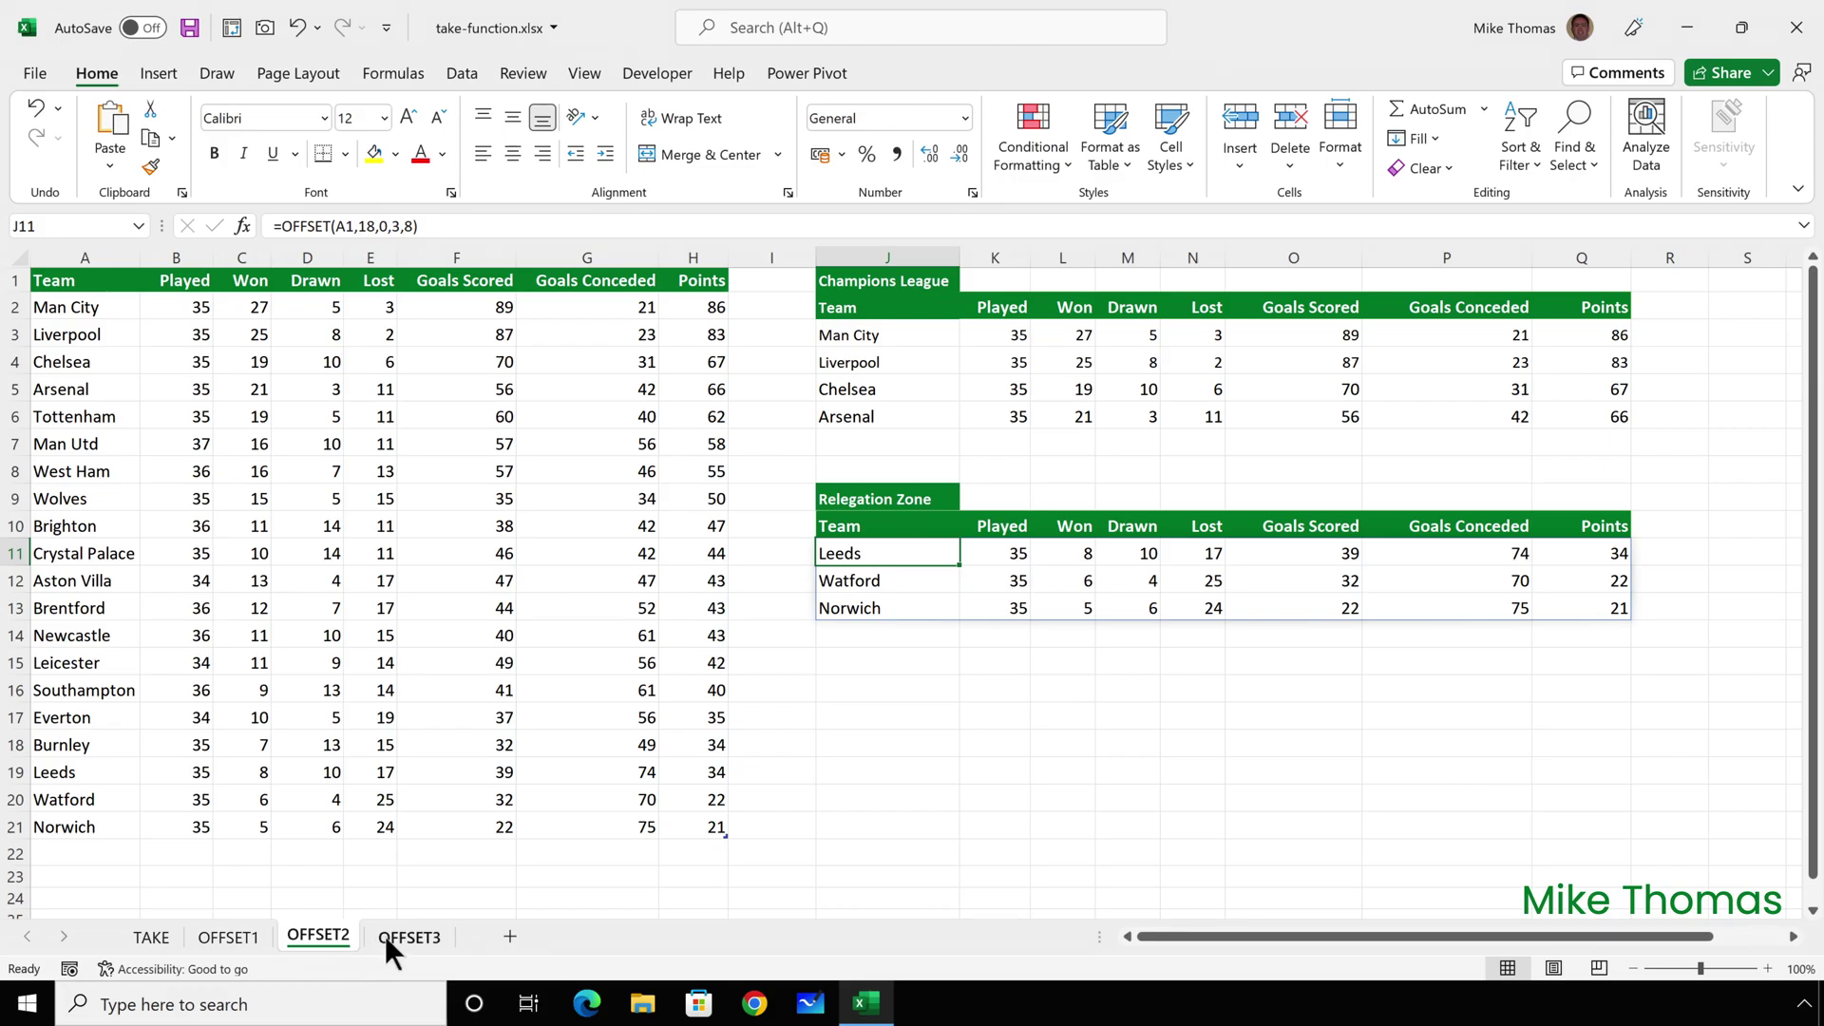
# On OFFSET3, convert A1:H21 into a table and confirm its name is Teams4
pyautogui.click(388, 934)
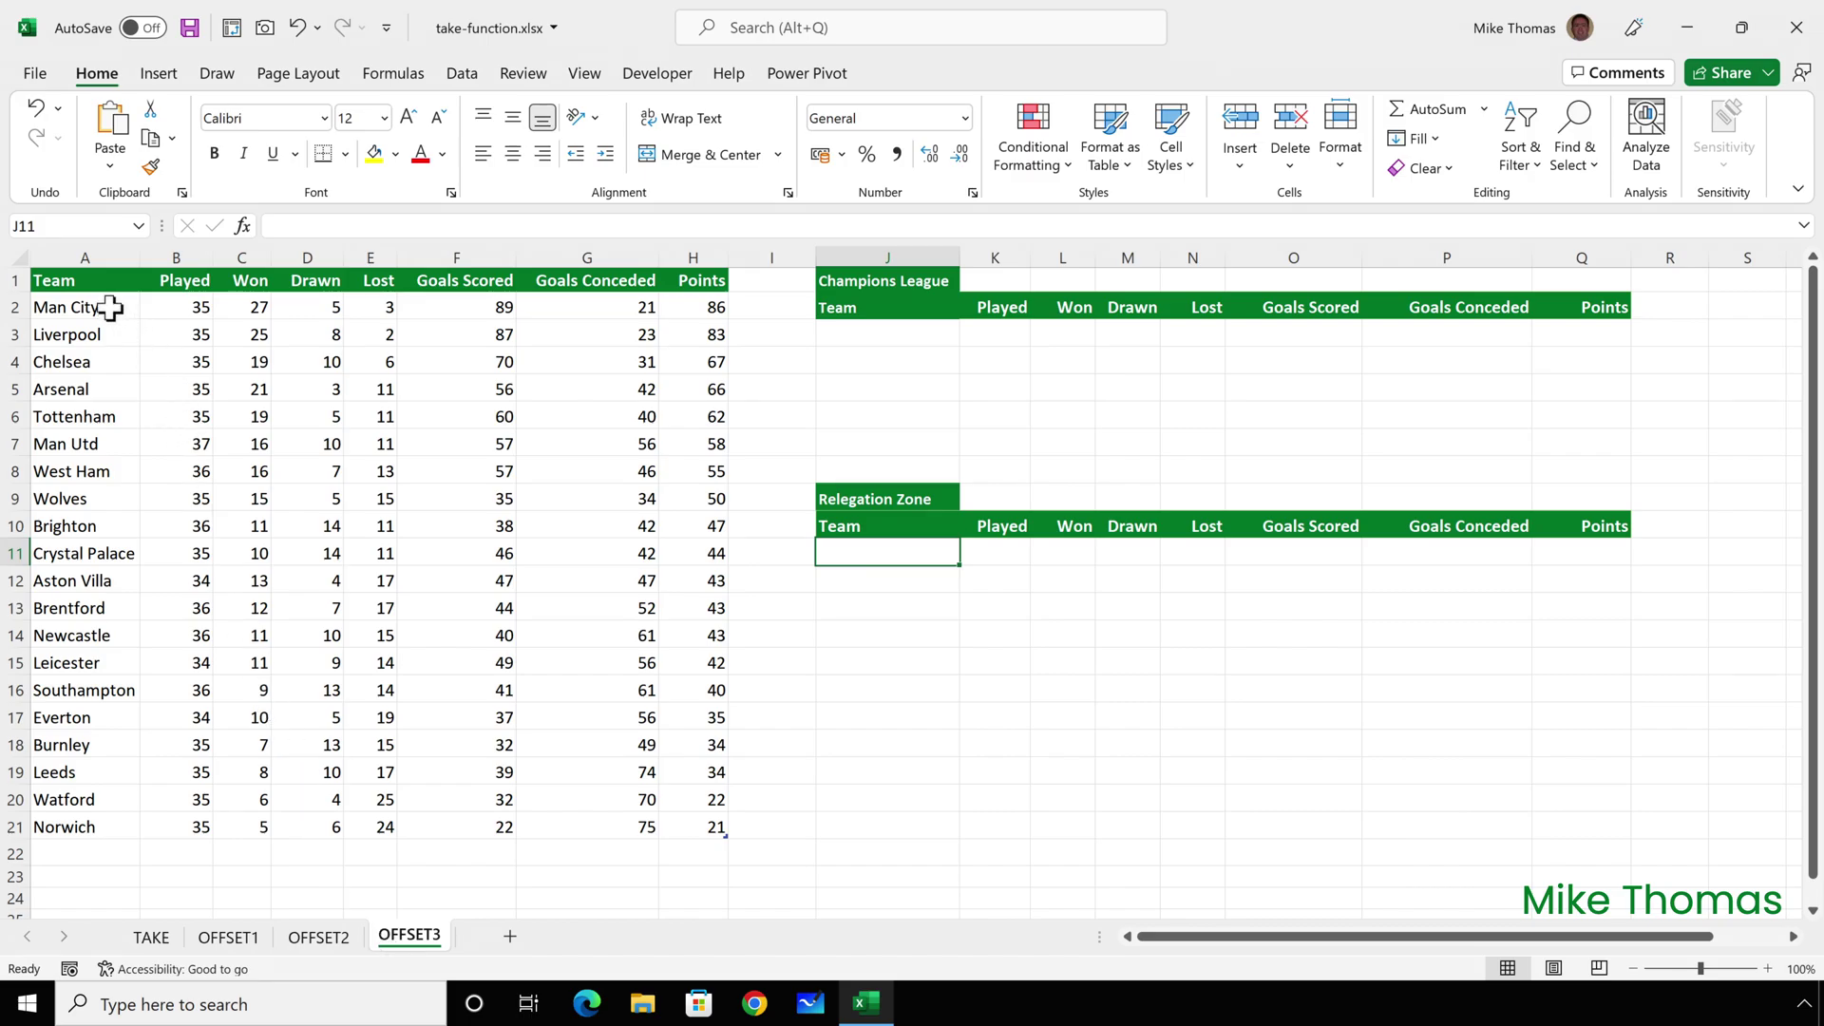
pyautogui.moveTo(110, 281); pyautogui.dragTo(700, 826)
pyautogui.hotkey('ctrl', 't')
pyautogui.press('Return')
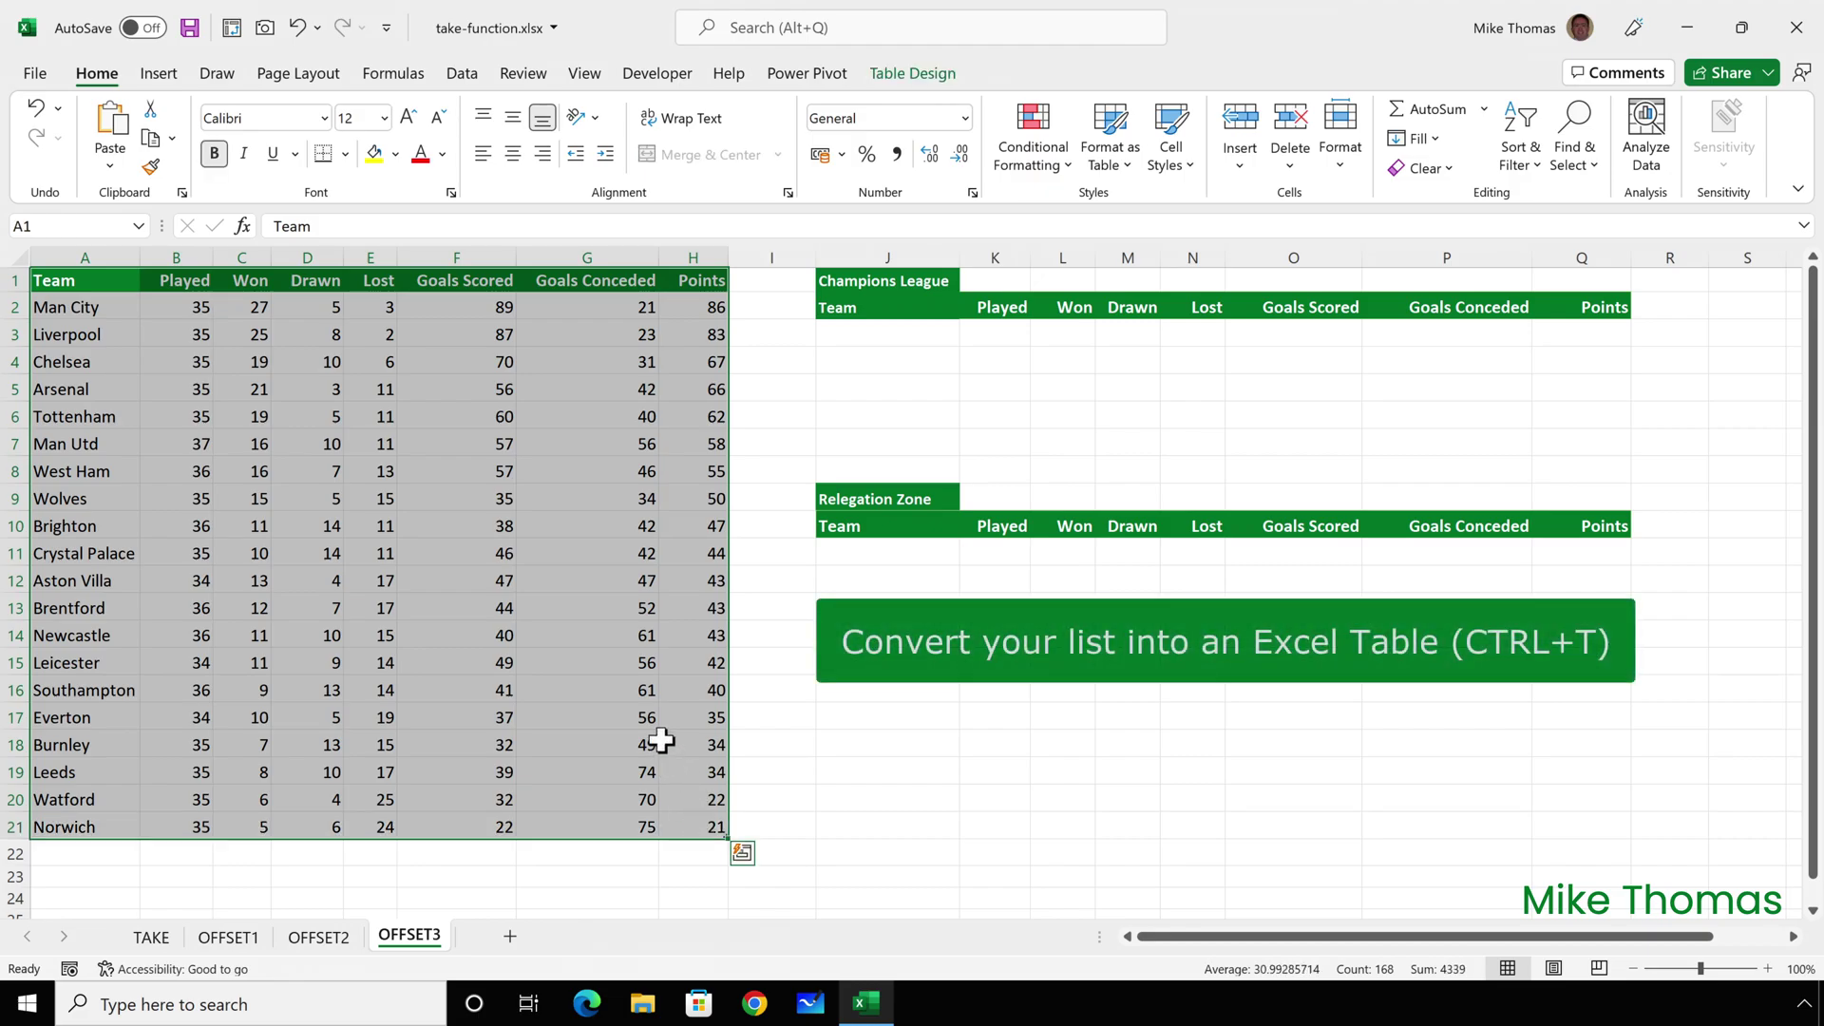
pyautogui.click(906, 73)
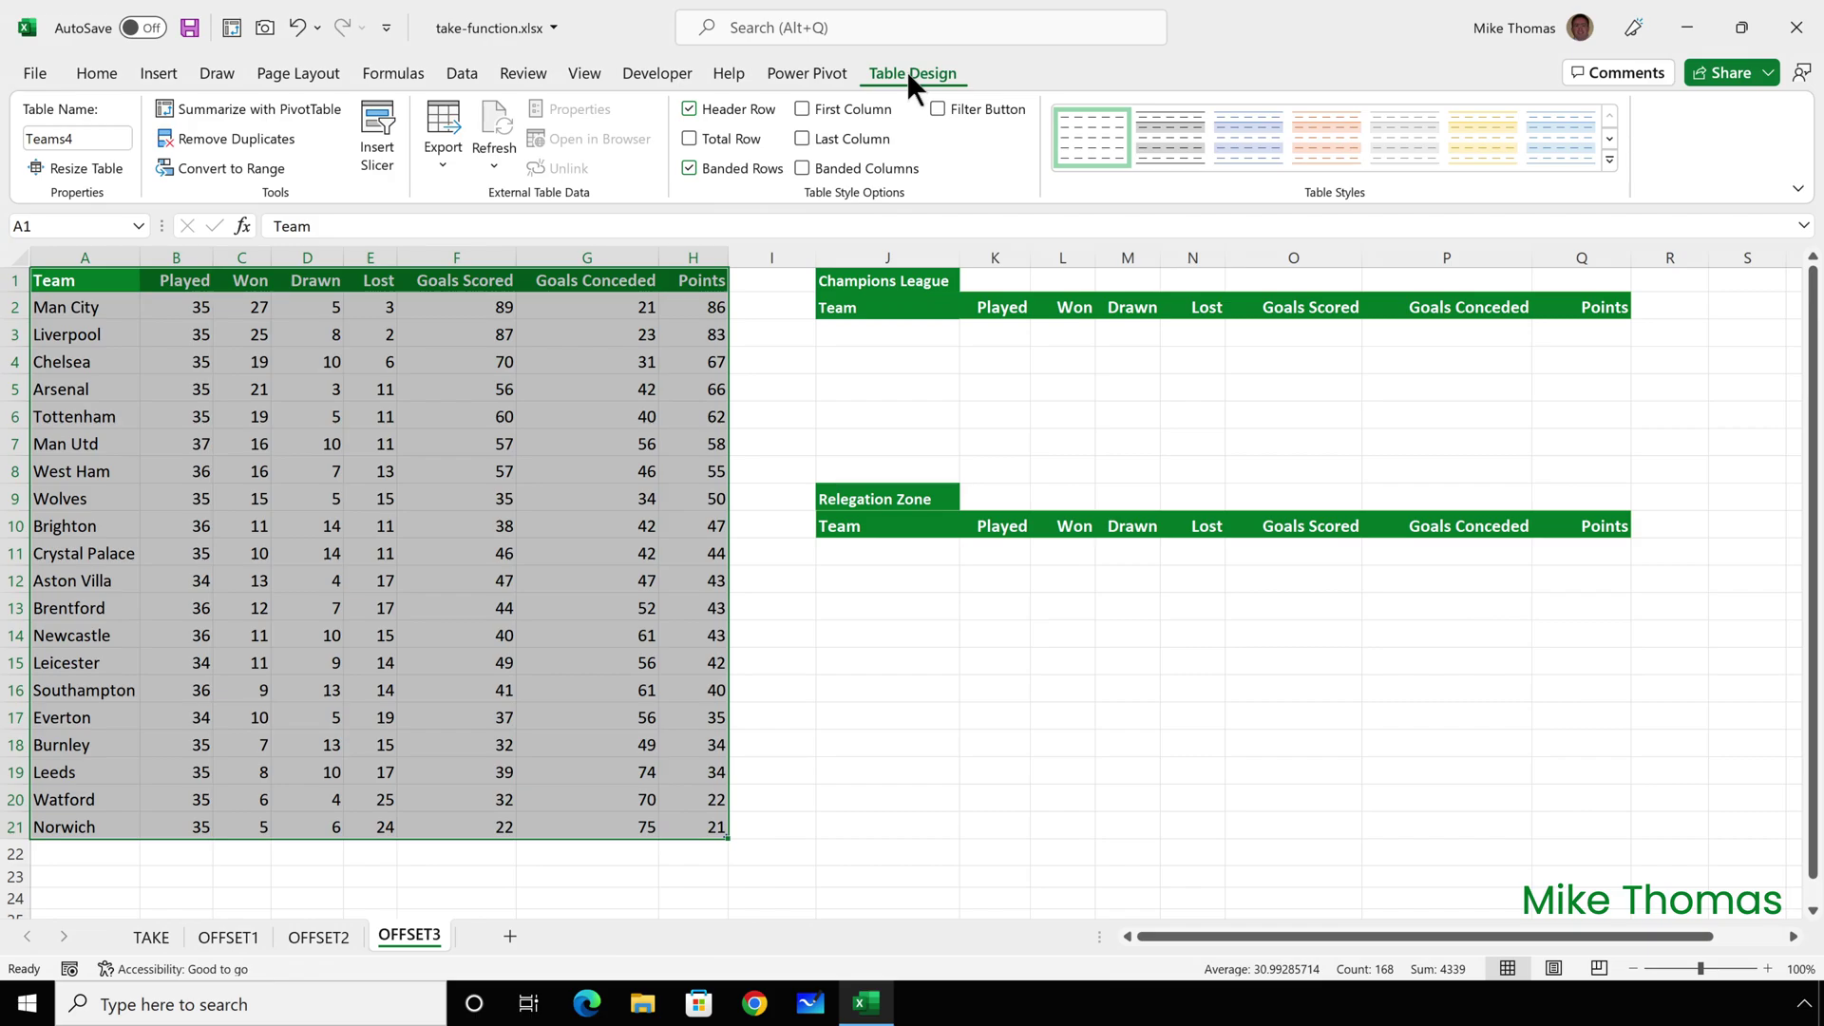
pyautogui.click(882, 544)
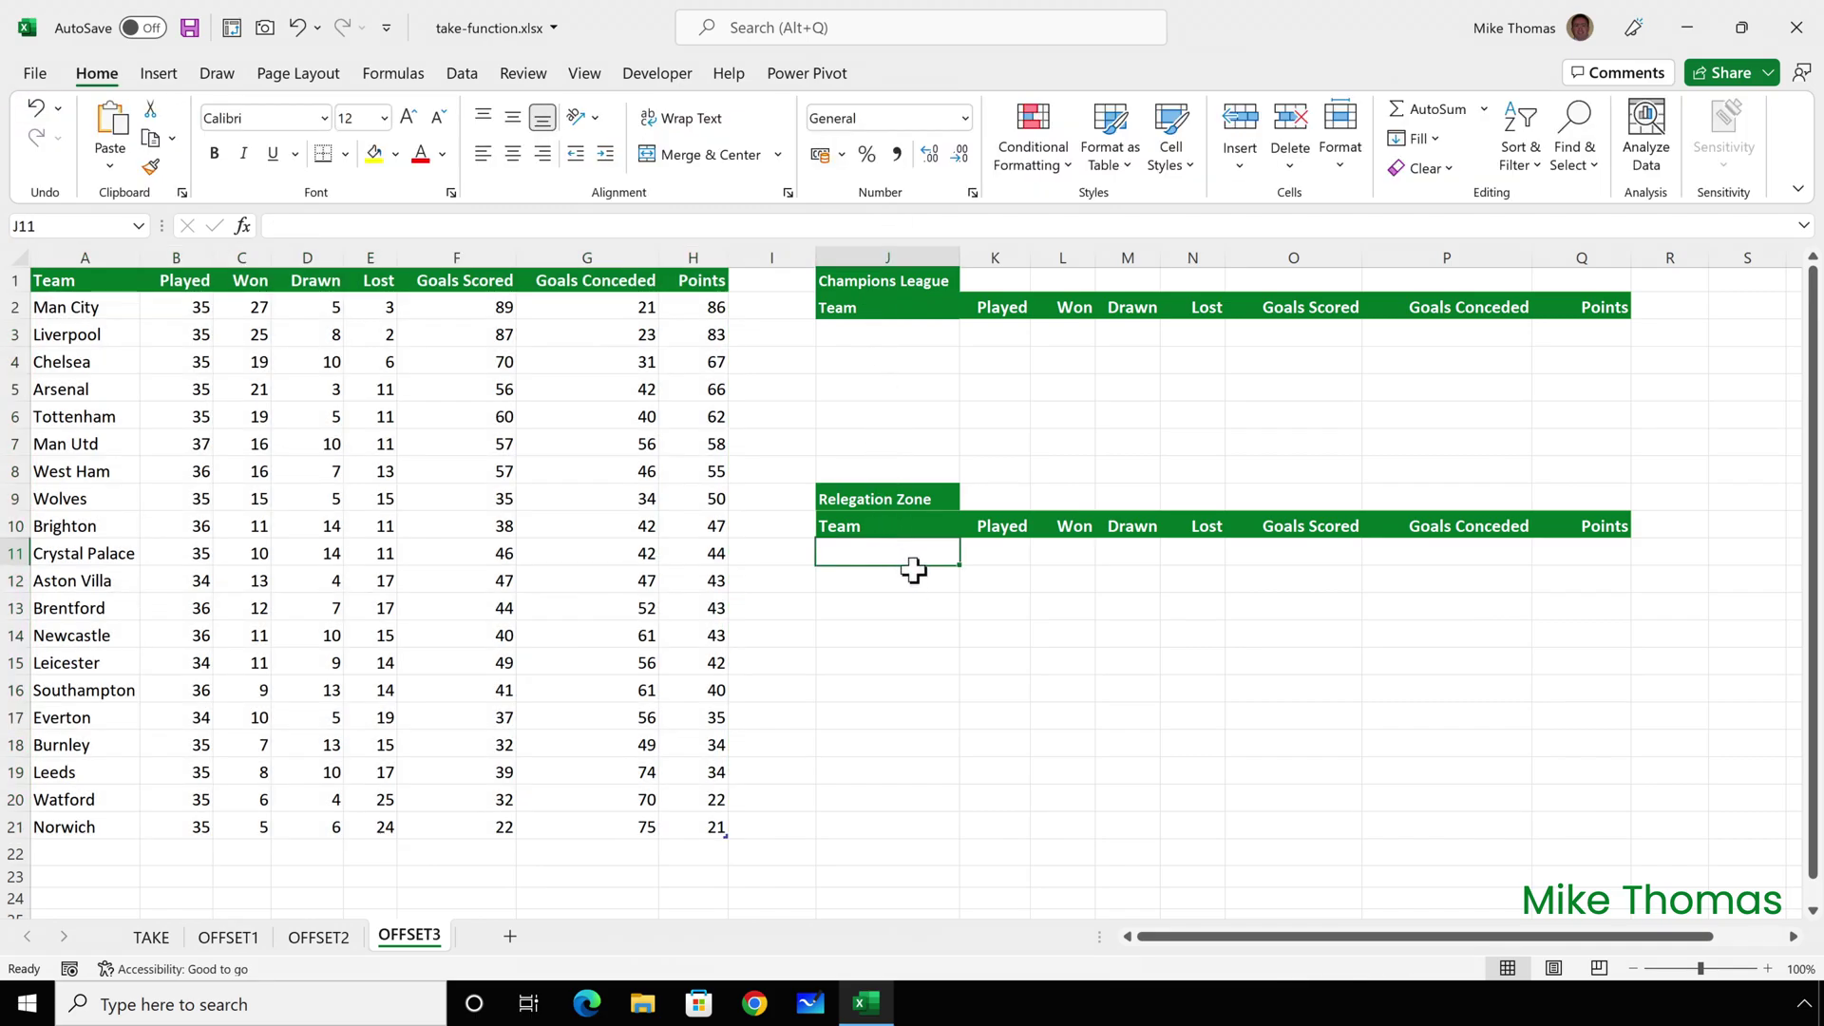
# Enter =OFFSET(A1,ROWS(Teams4)-2,0,3,8) in J11 to spill Leeds, Watford and Norwich
pyautogui.write('=off')
pyautogui.press('Tab')
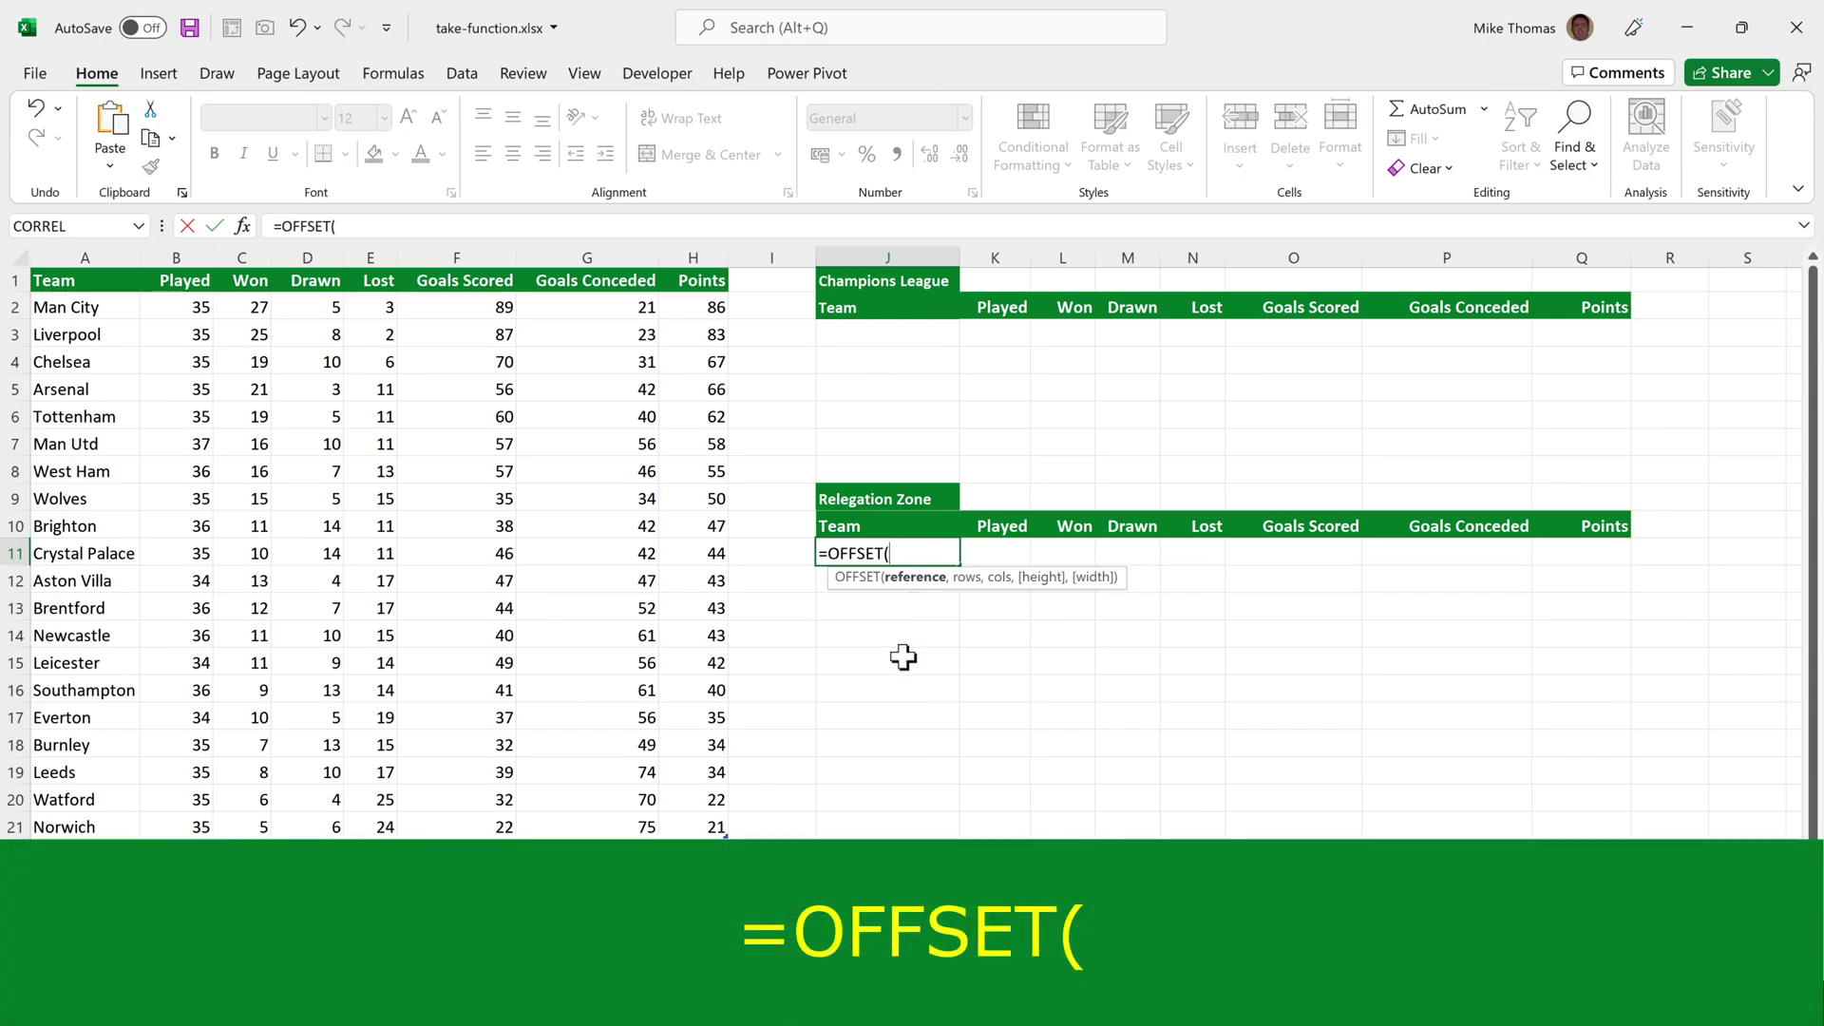
pyautogui.write('A1')
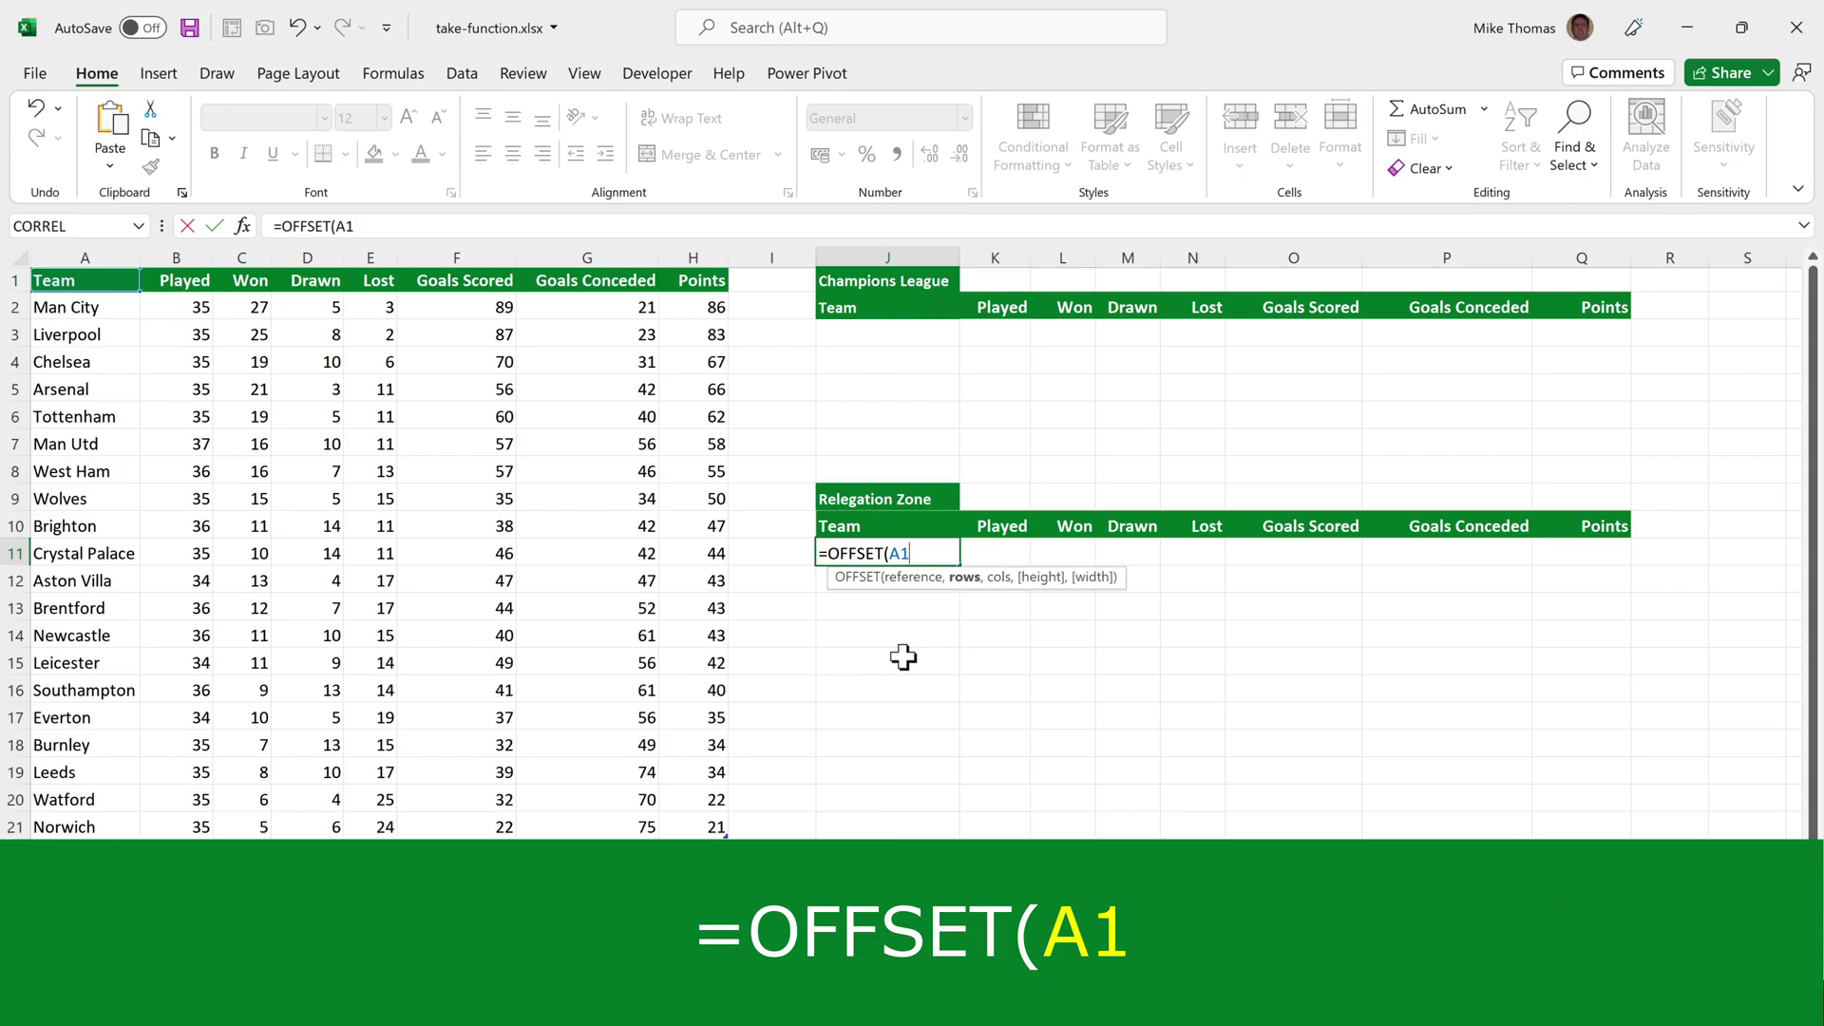
pyautogui.write(',')
pyautogui.write('rows(')
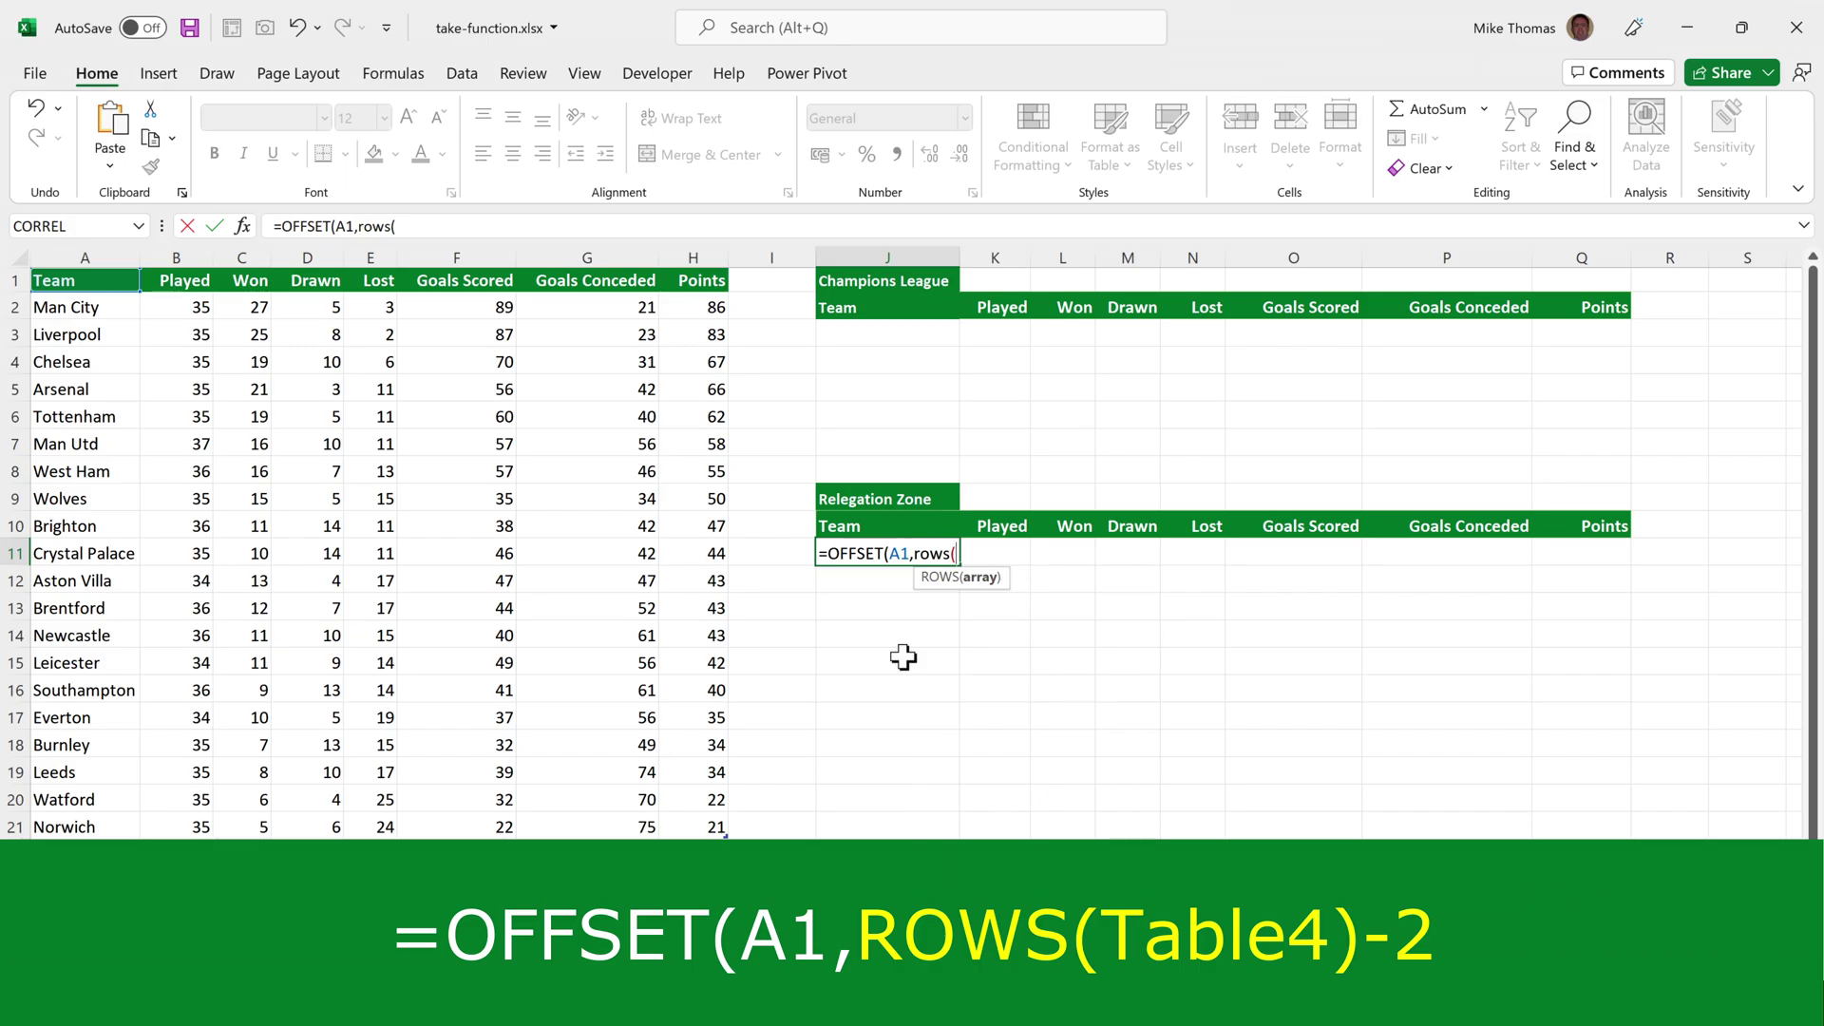
pyautogui.write('tea')
pyautogui.press('Down')
pyautogui.press('Down')
pyautogui.press('Down')
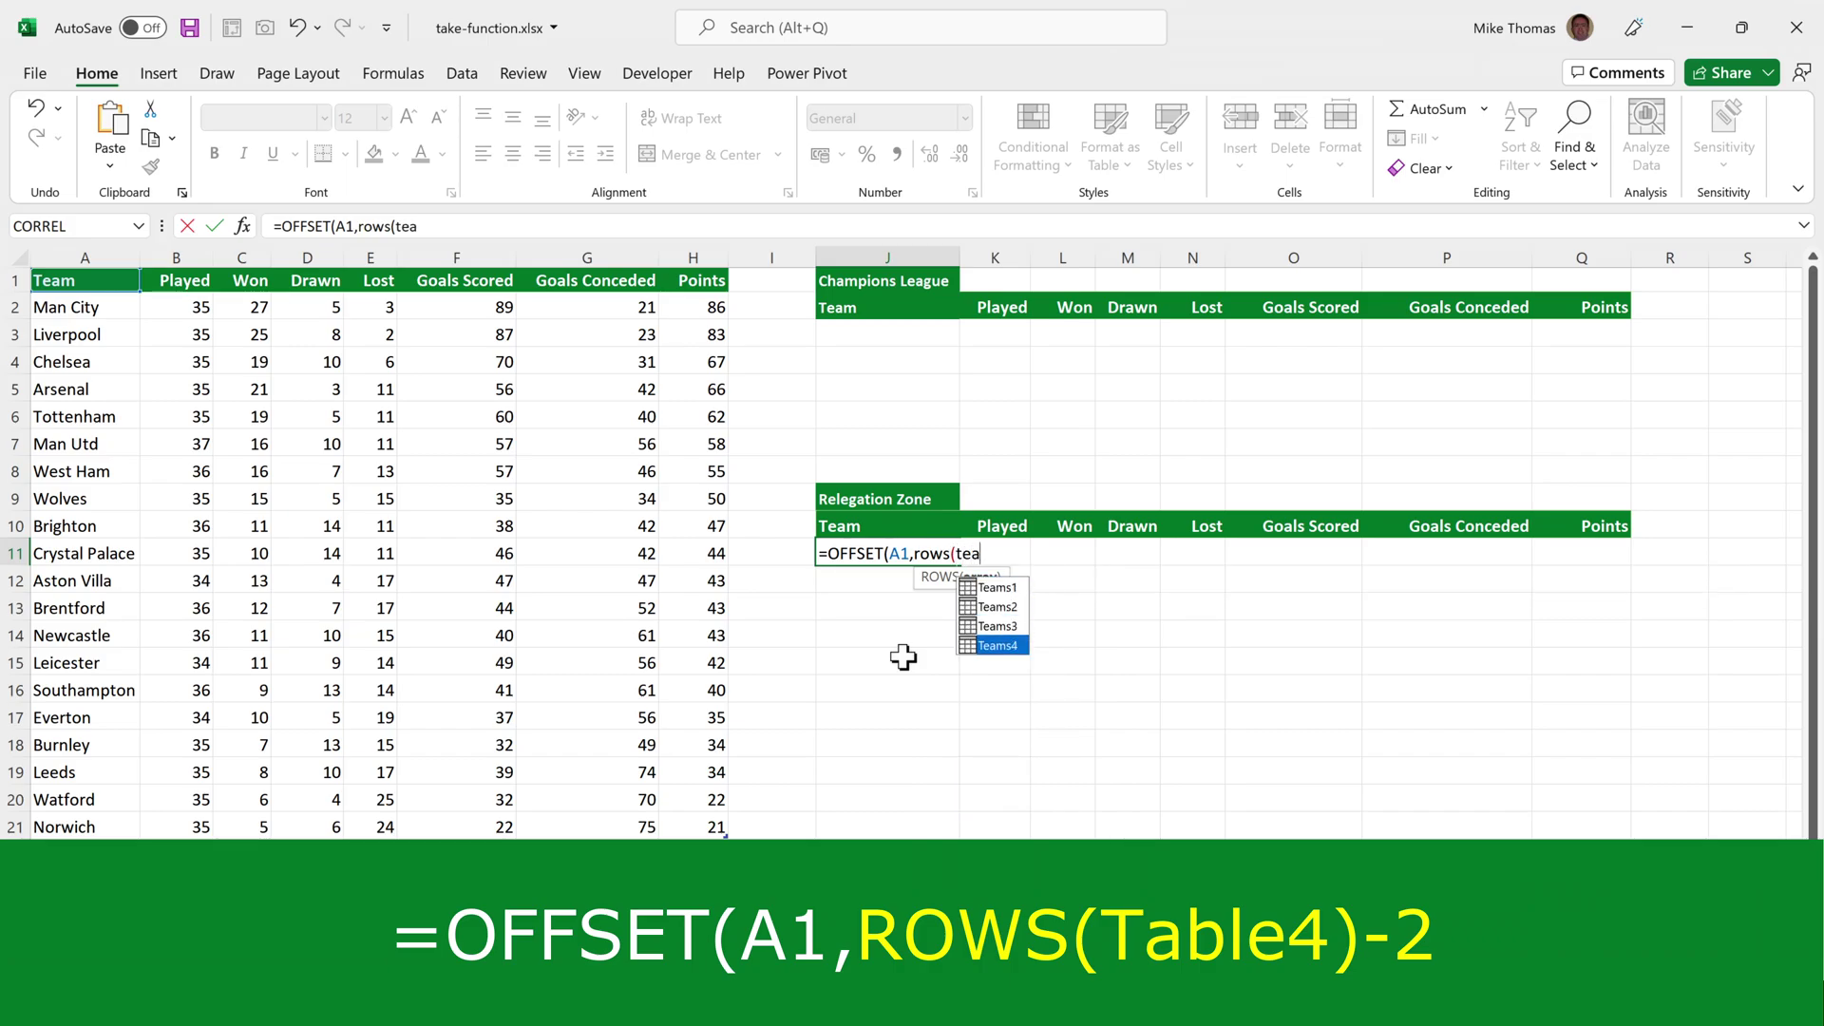
pyautogui.press('Tab')
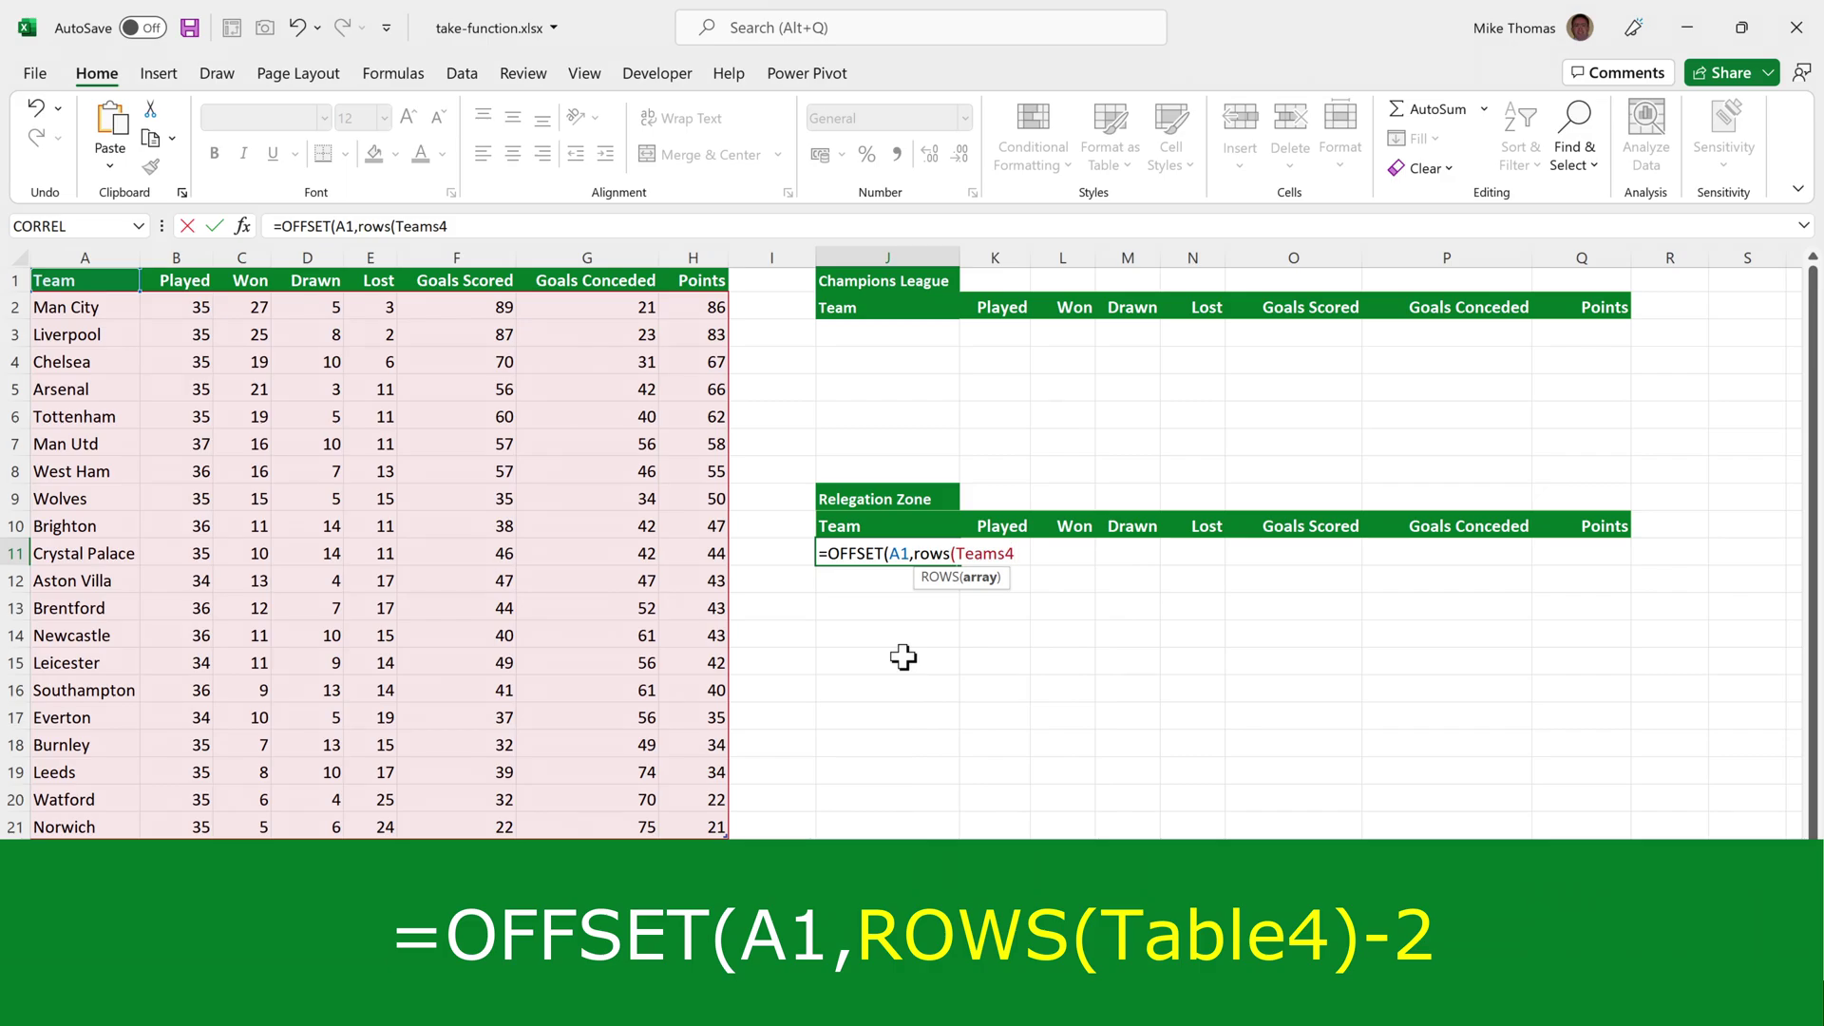
pyautogui.write(')')
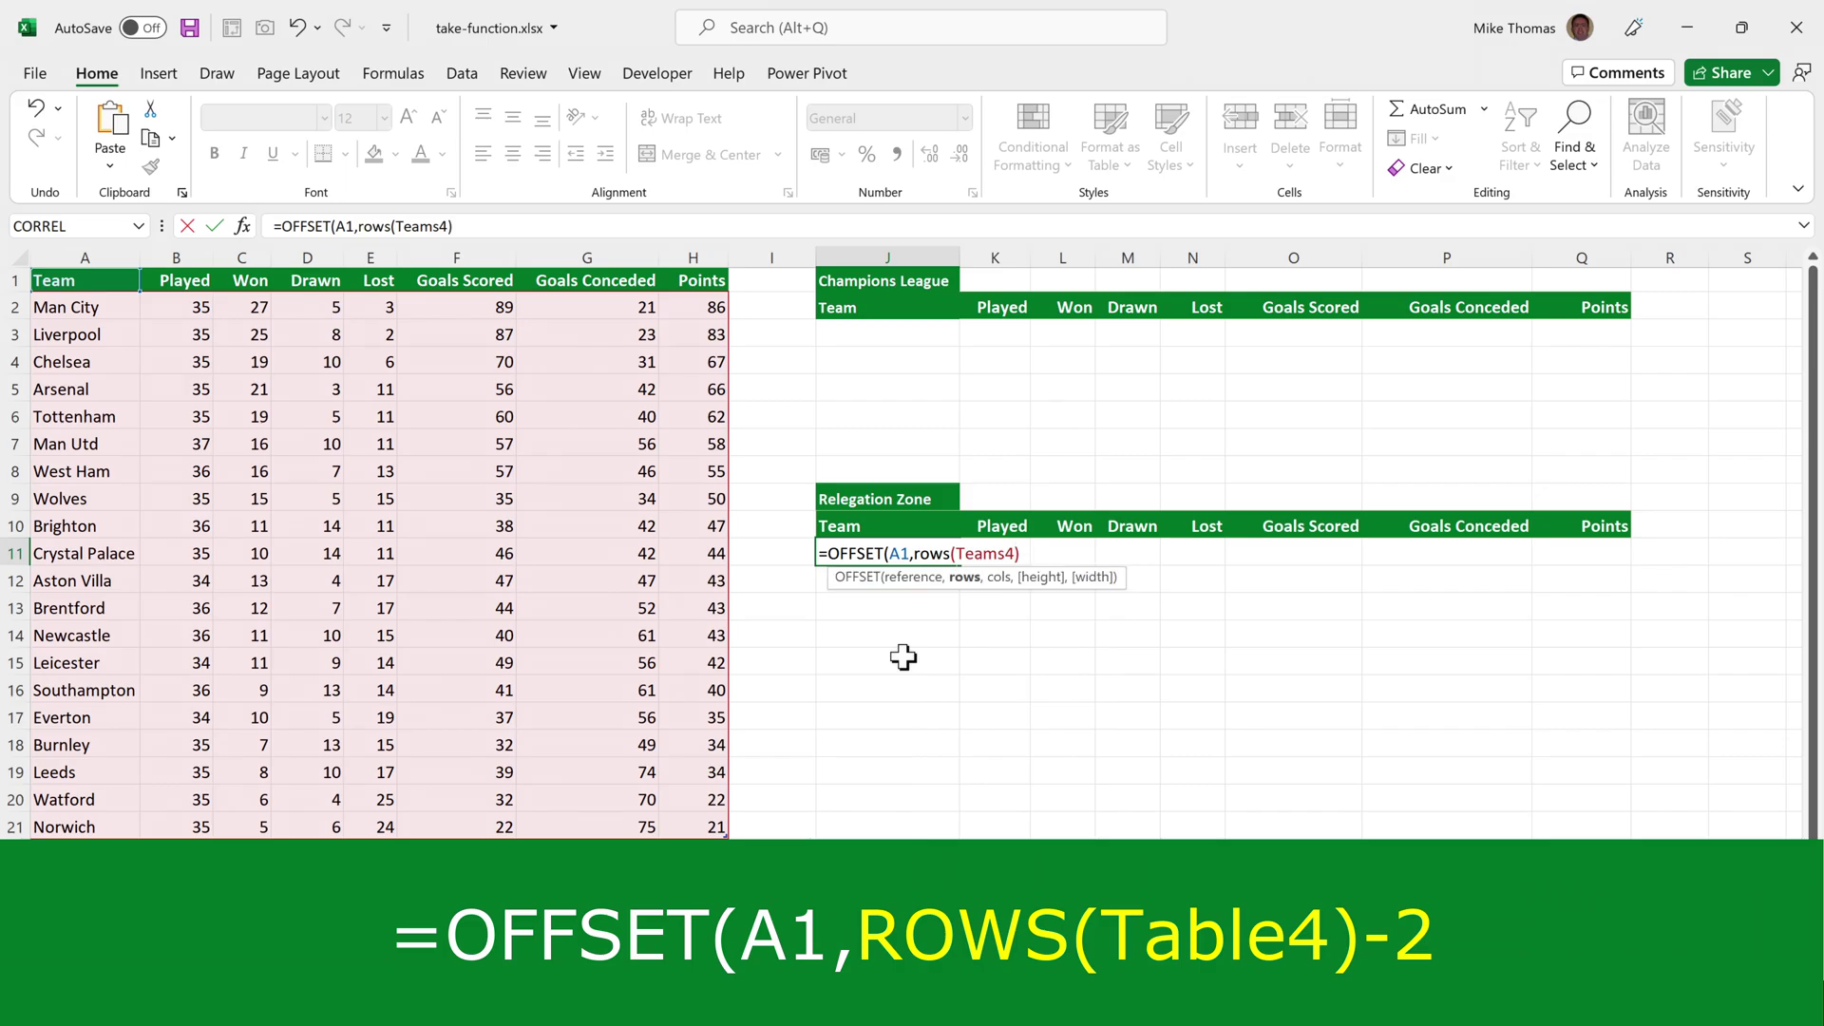
pyautogui.write('-2,')
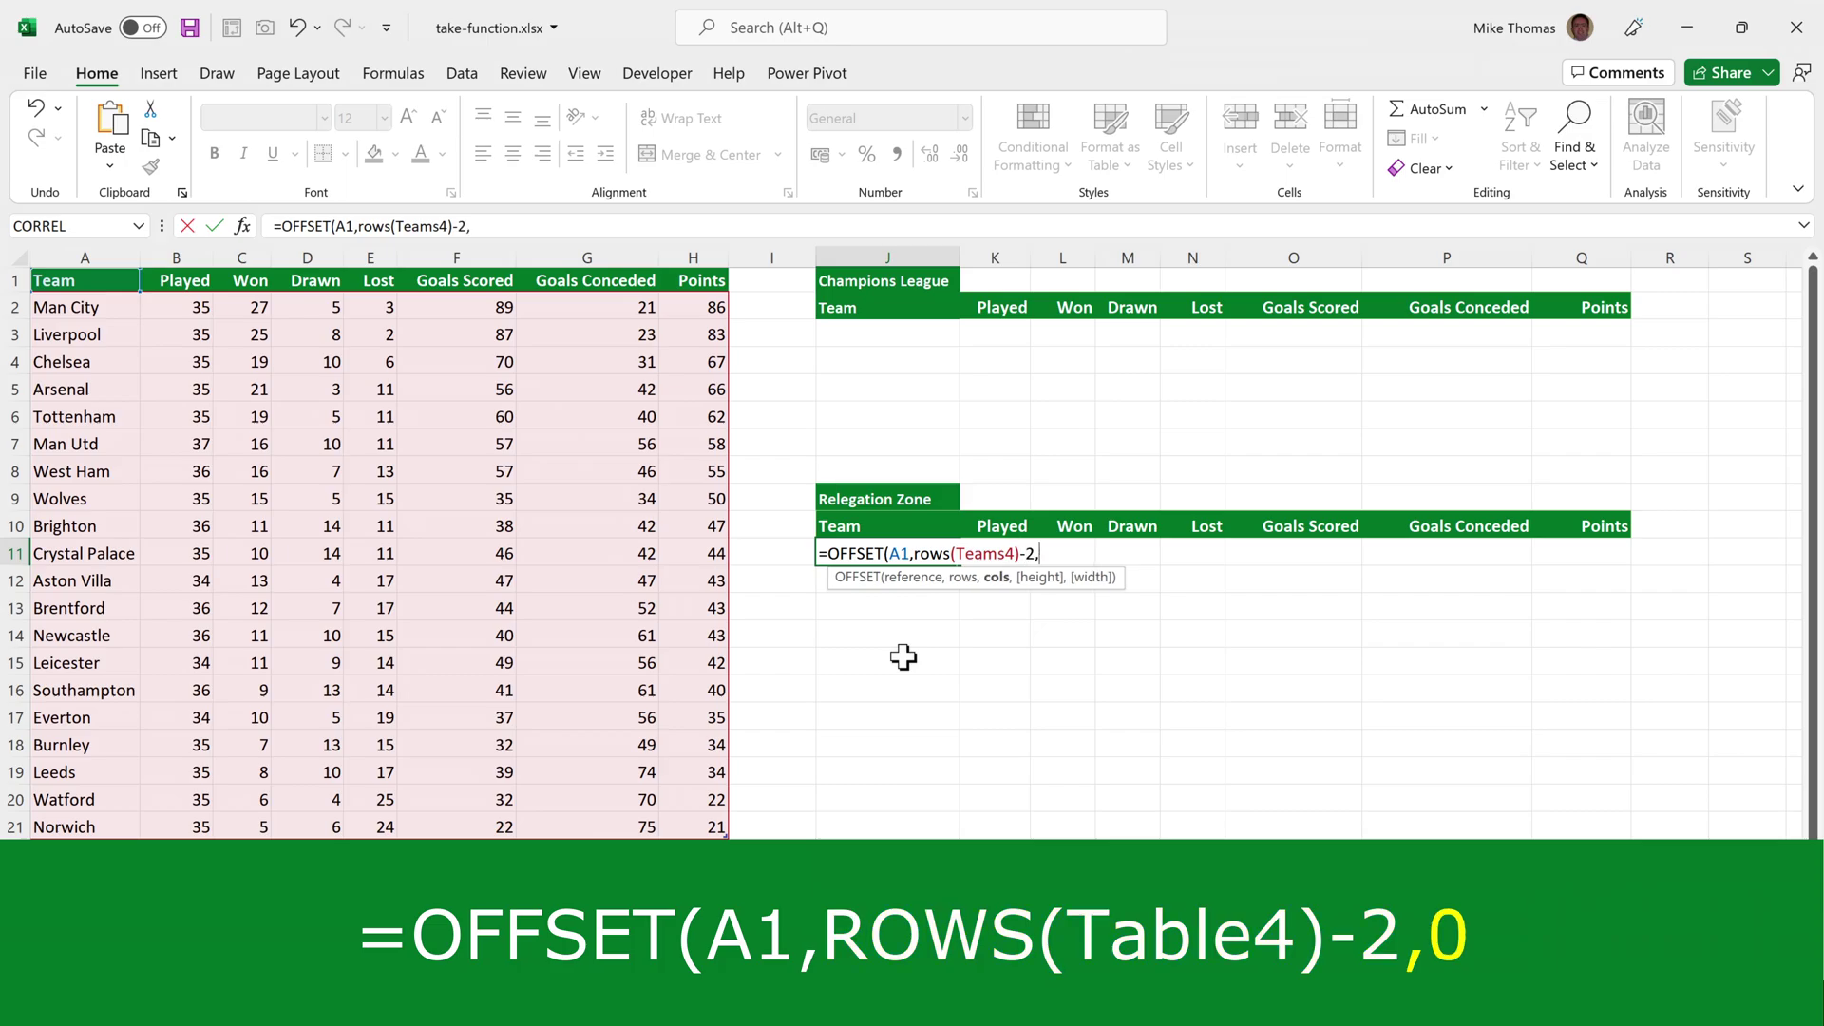
pyautogui.write('0')
pyautogui.write(',3')
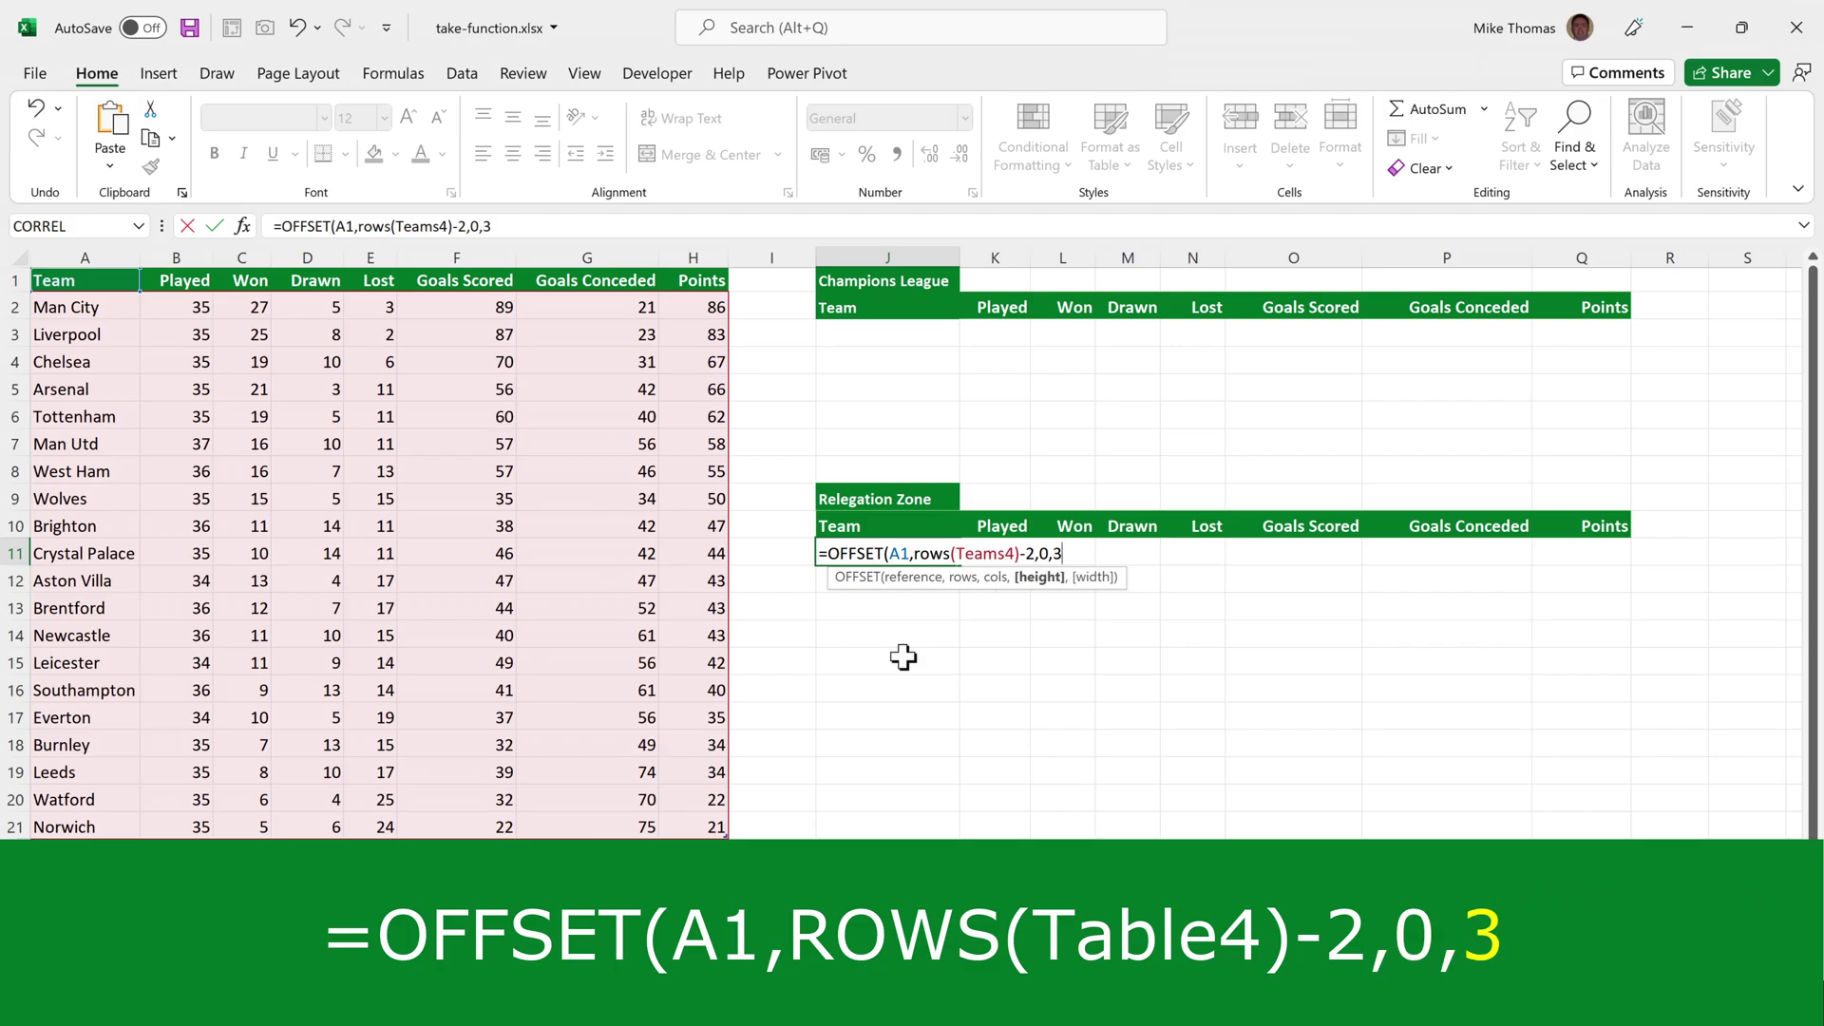
pyautogui.write(',8)')
pyautogui.hotkey('ctrl', 'Return')
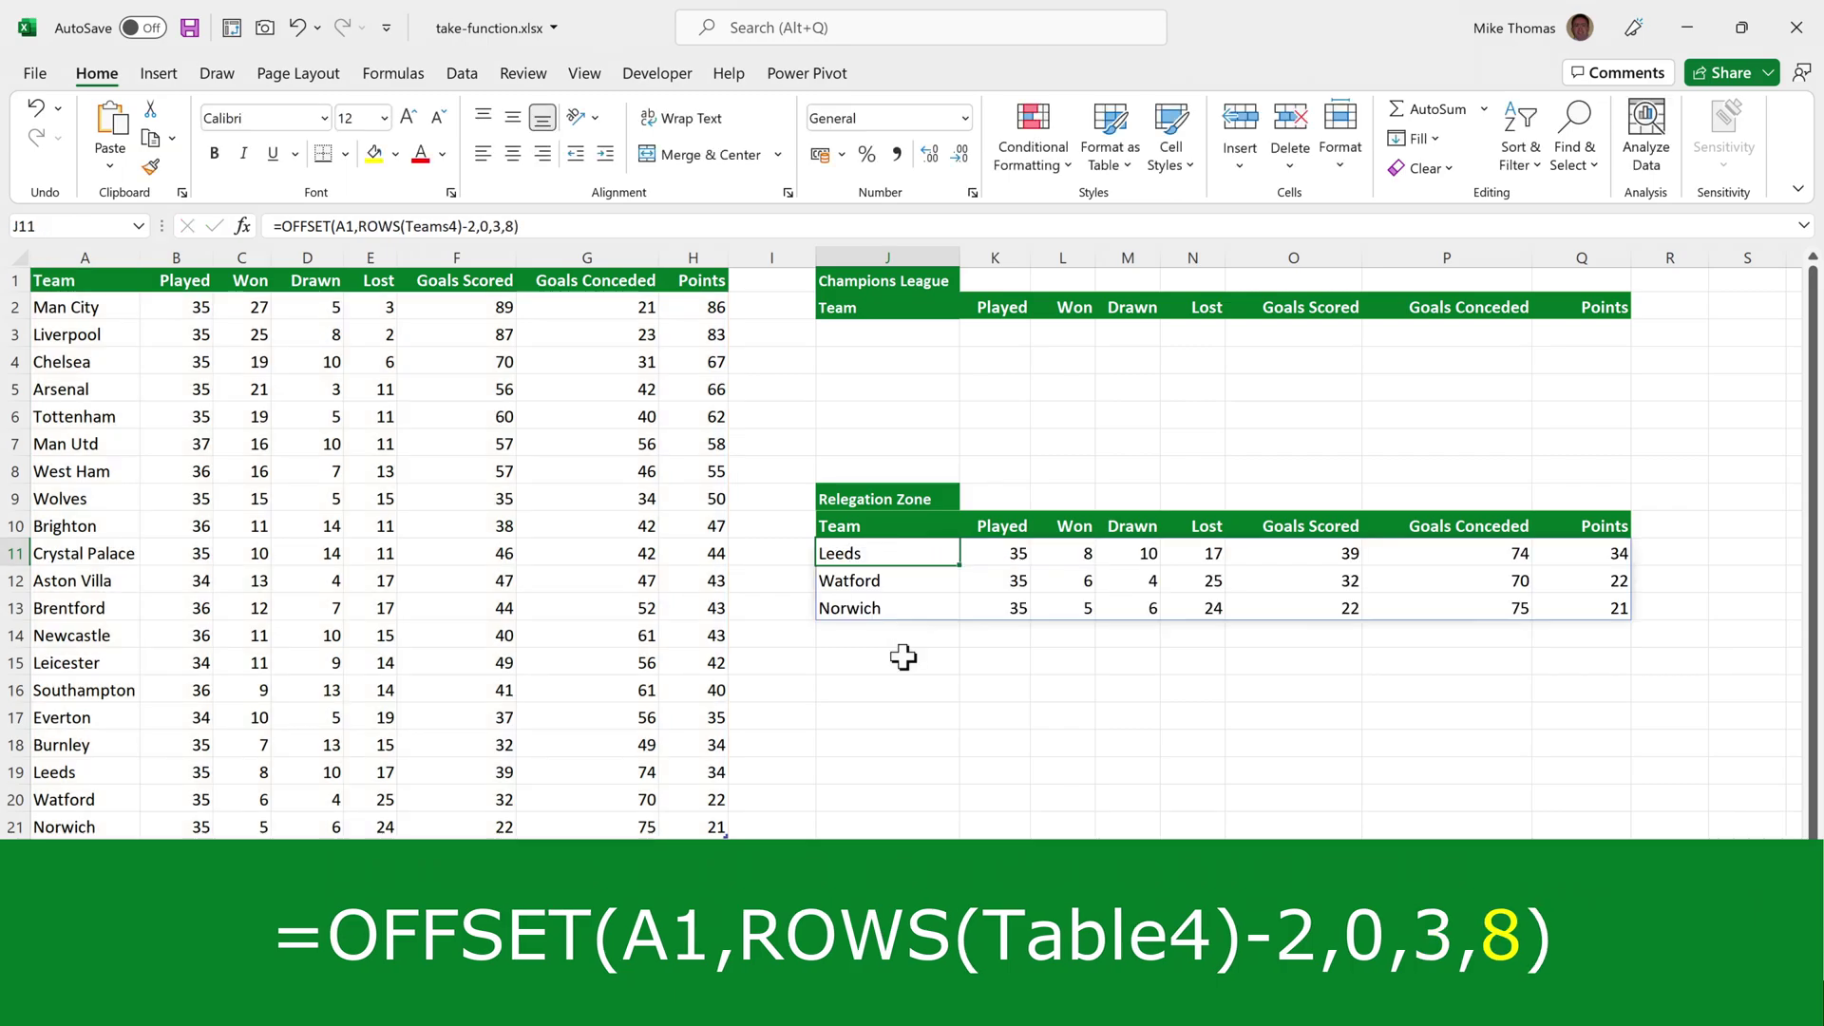